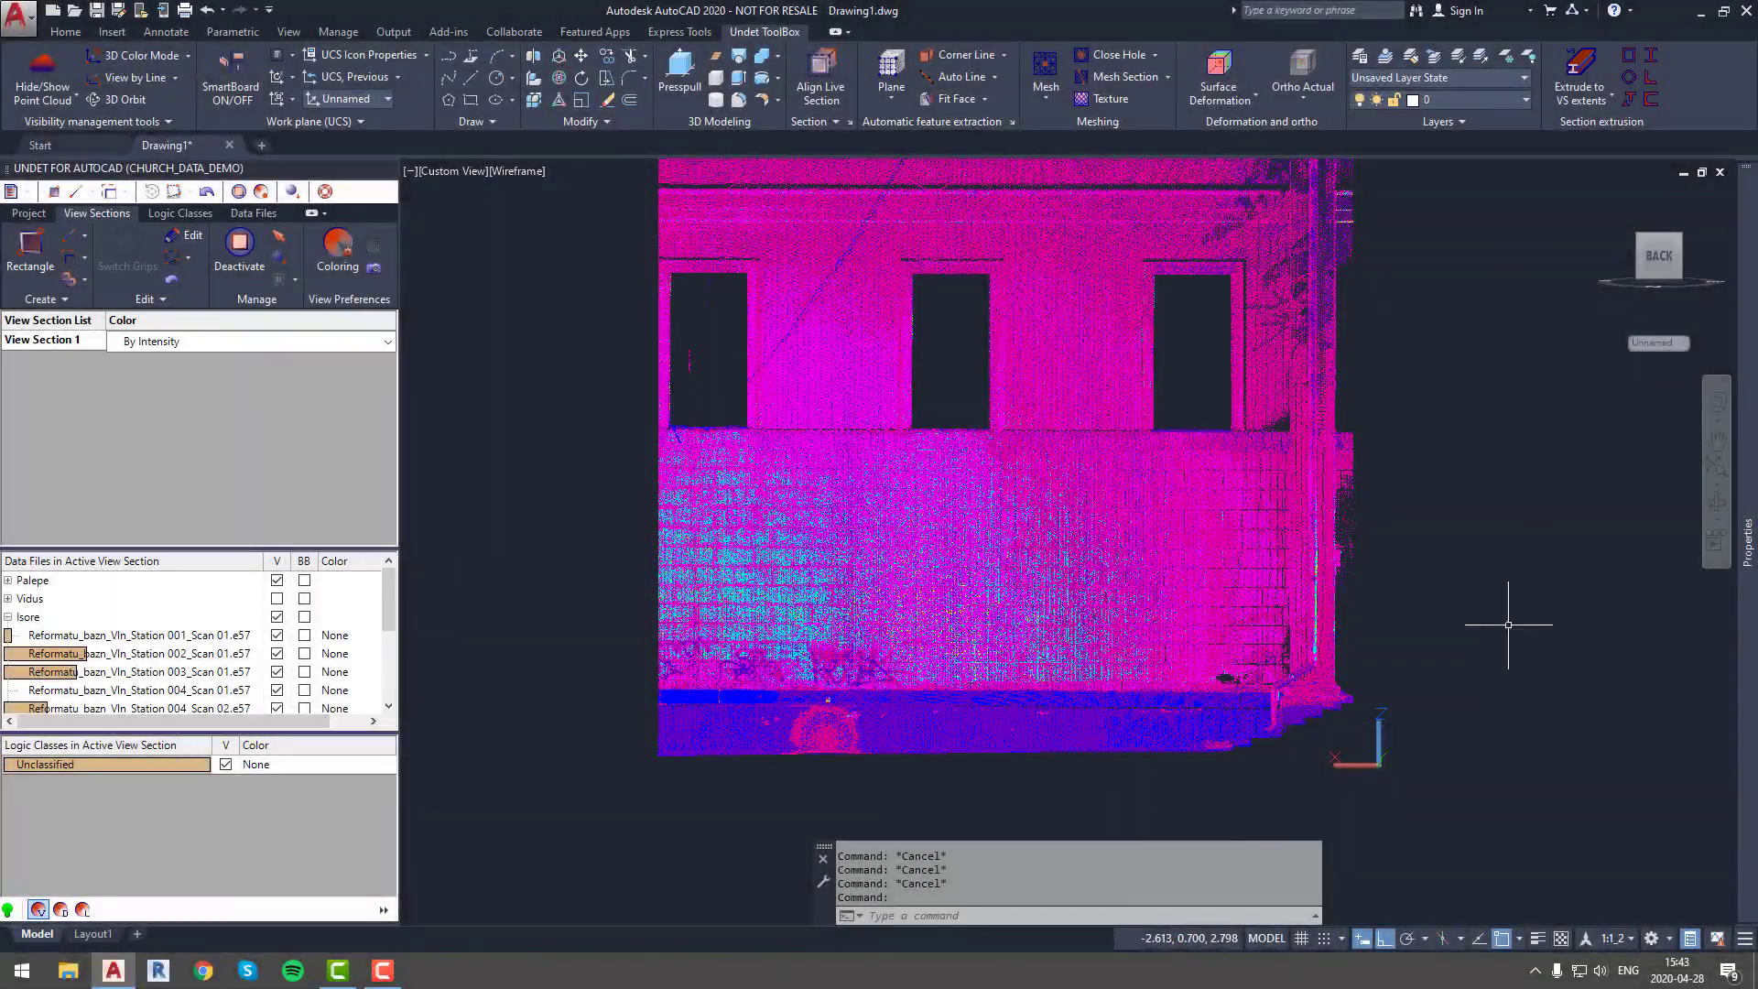
# Step: Browse the deformation options and try plane recognition from a wall point, then dismiss both
pyautogui.click(1251, 98)
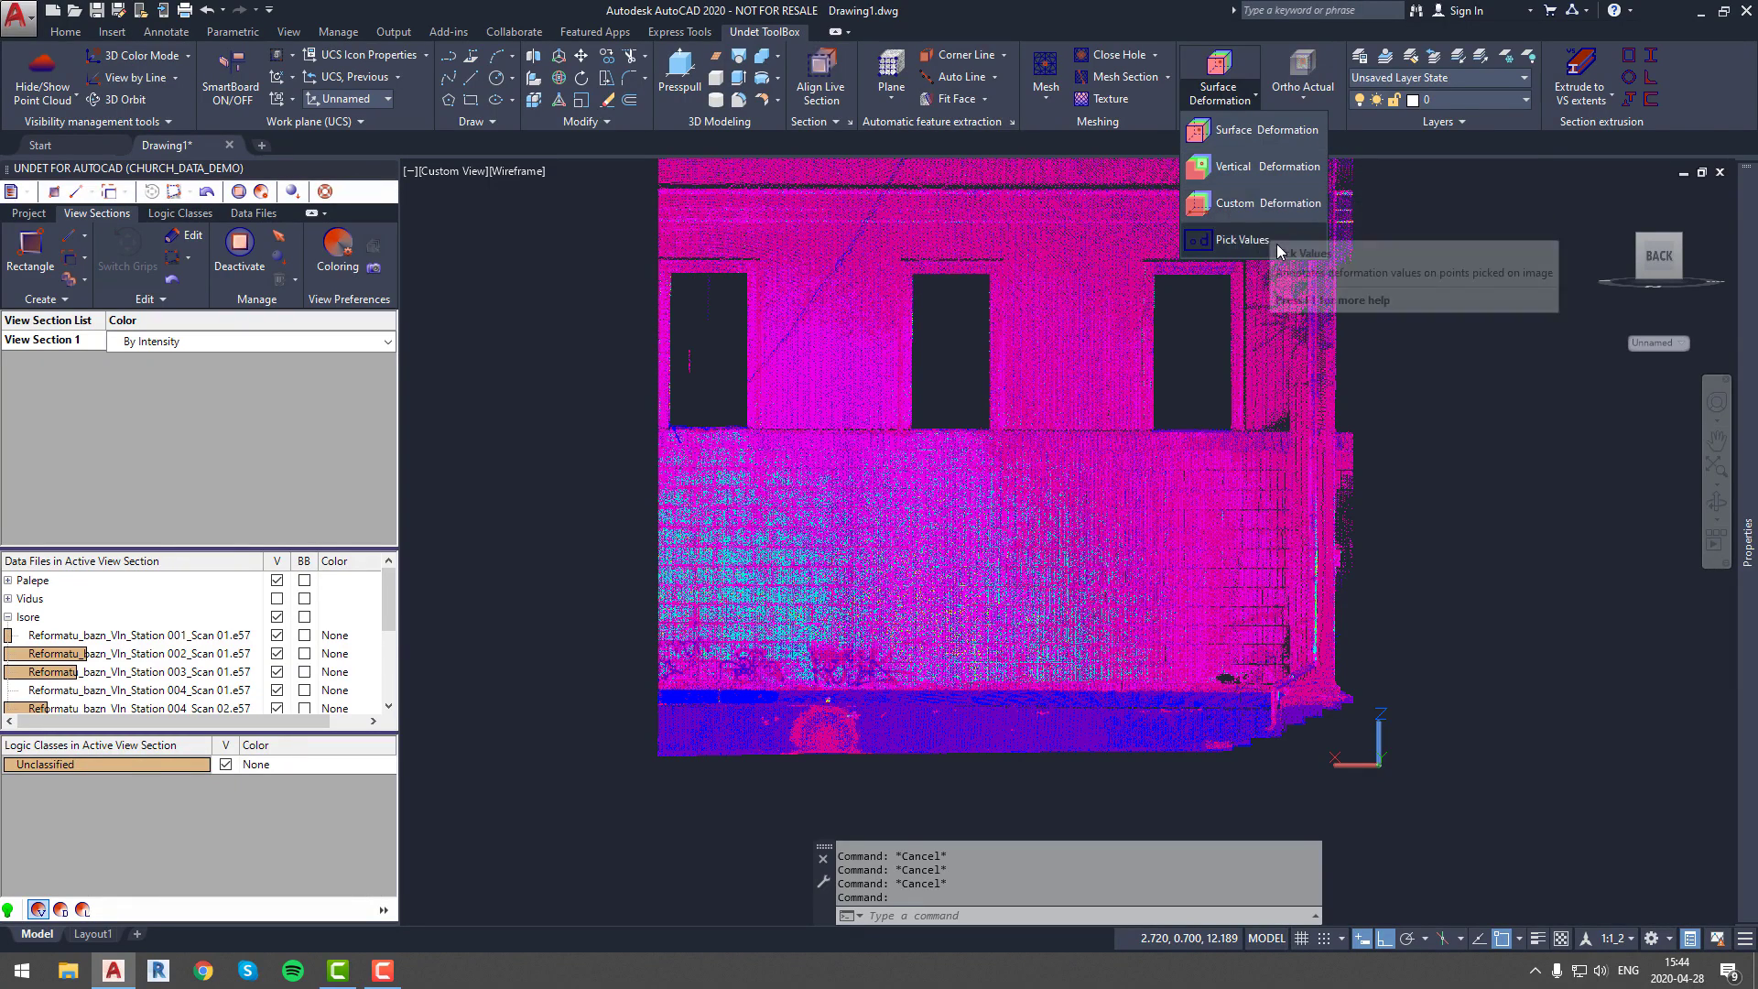
pyautogui.click(1497, 364)
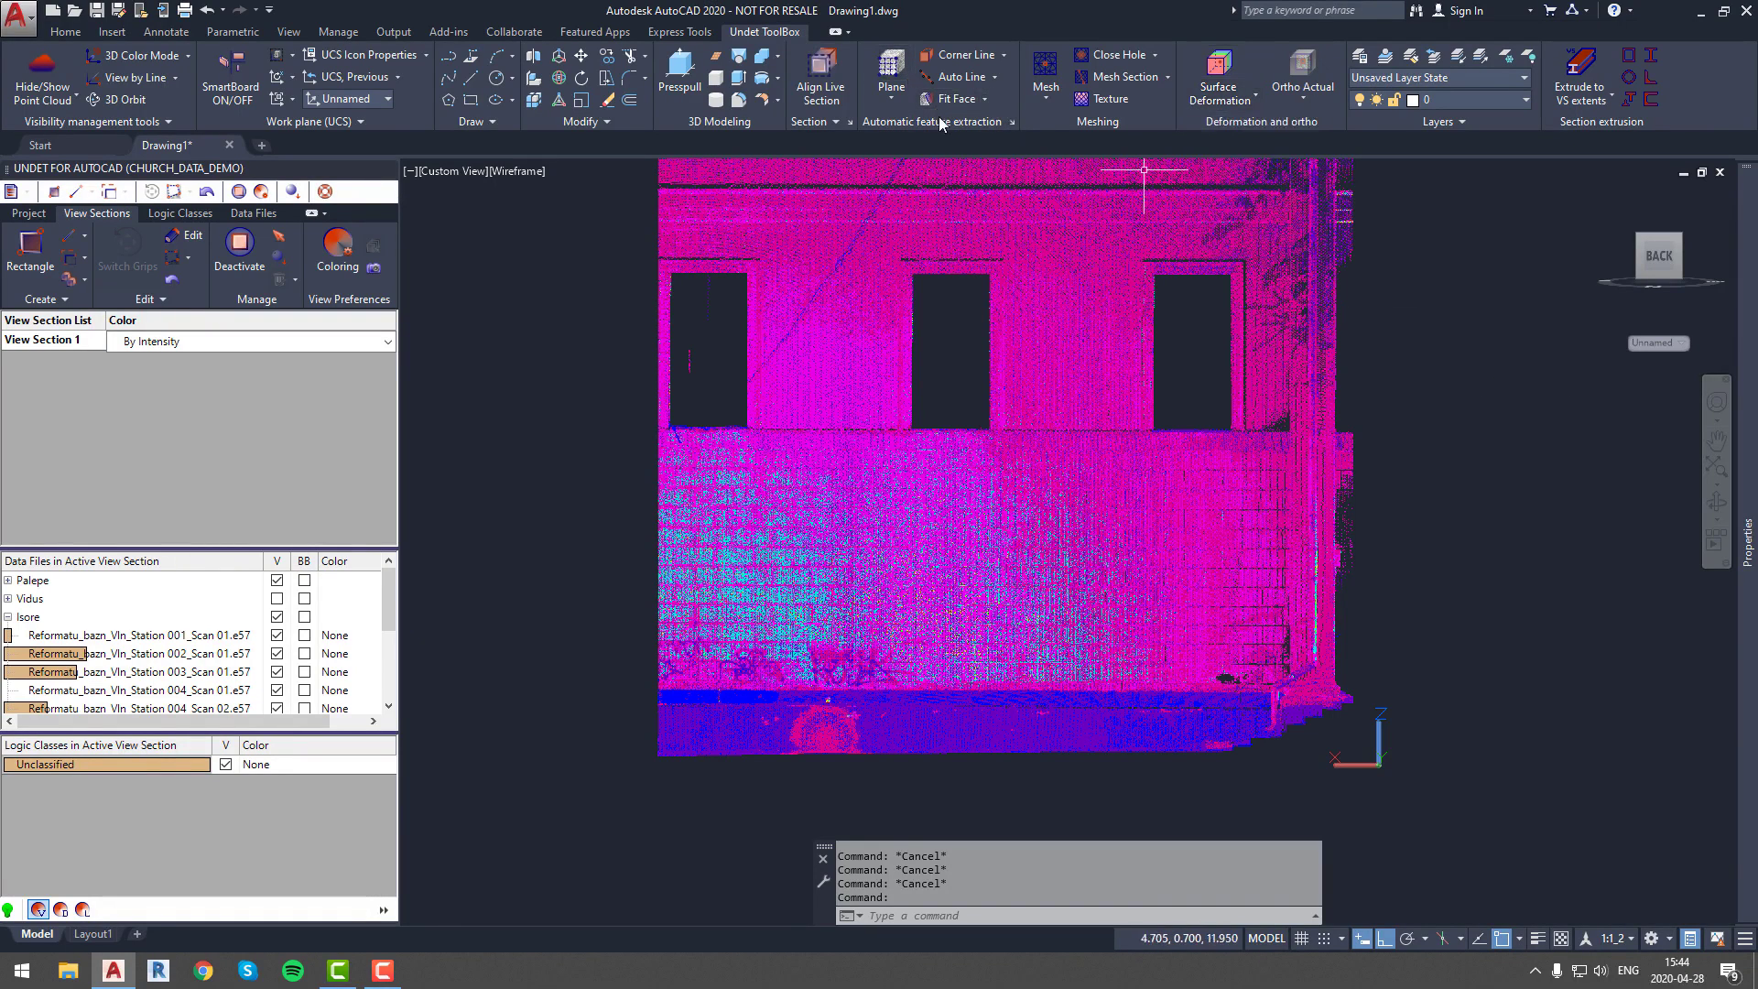
pyautogui.click(1010, 123)
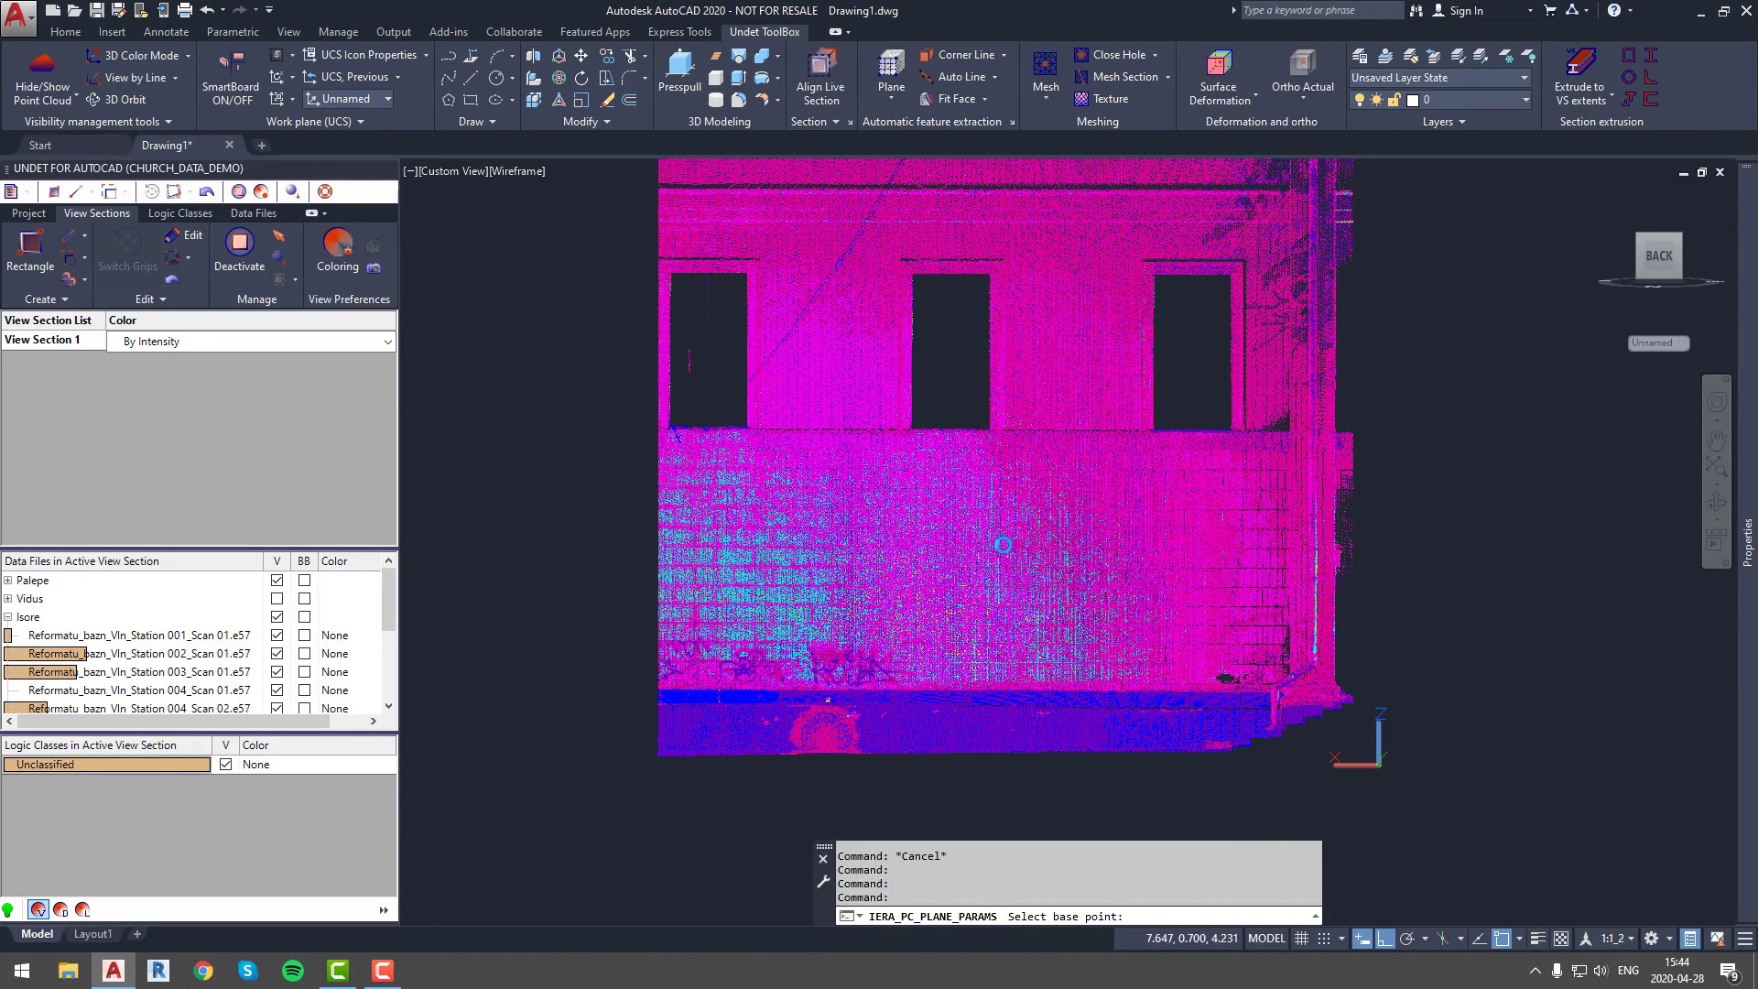
pyautogui.click(1005, 541)
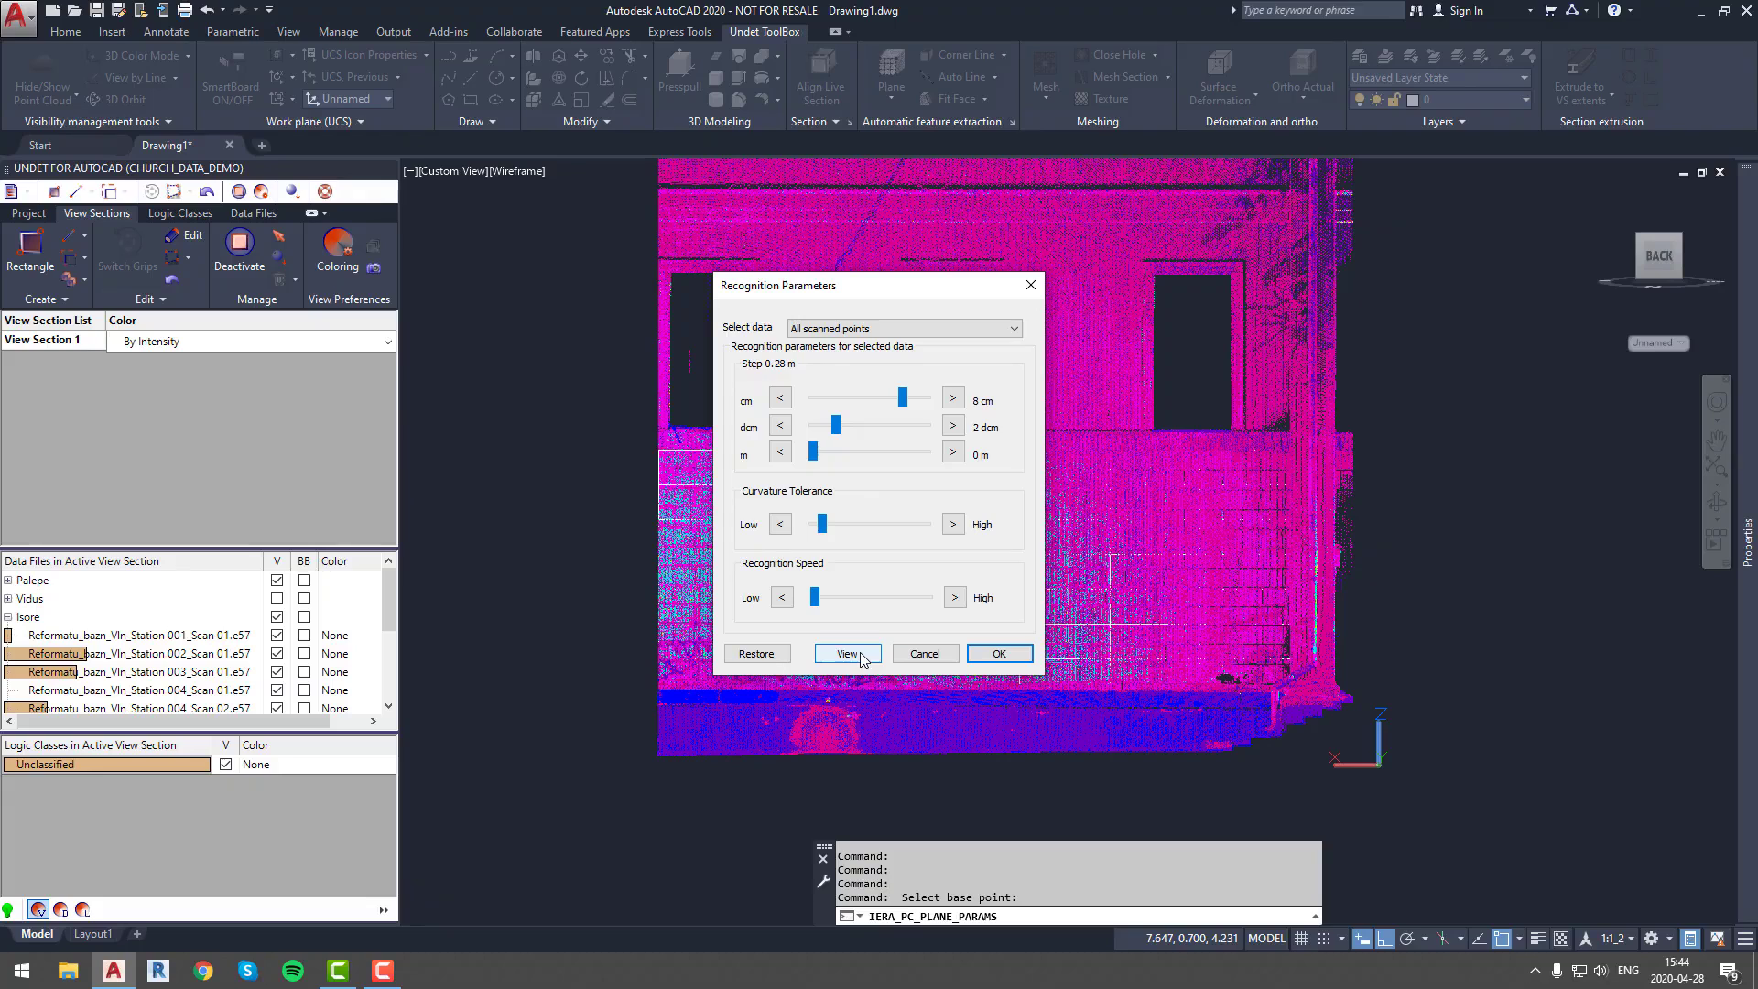
pyautogui.click(911, 656)
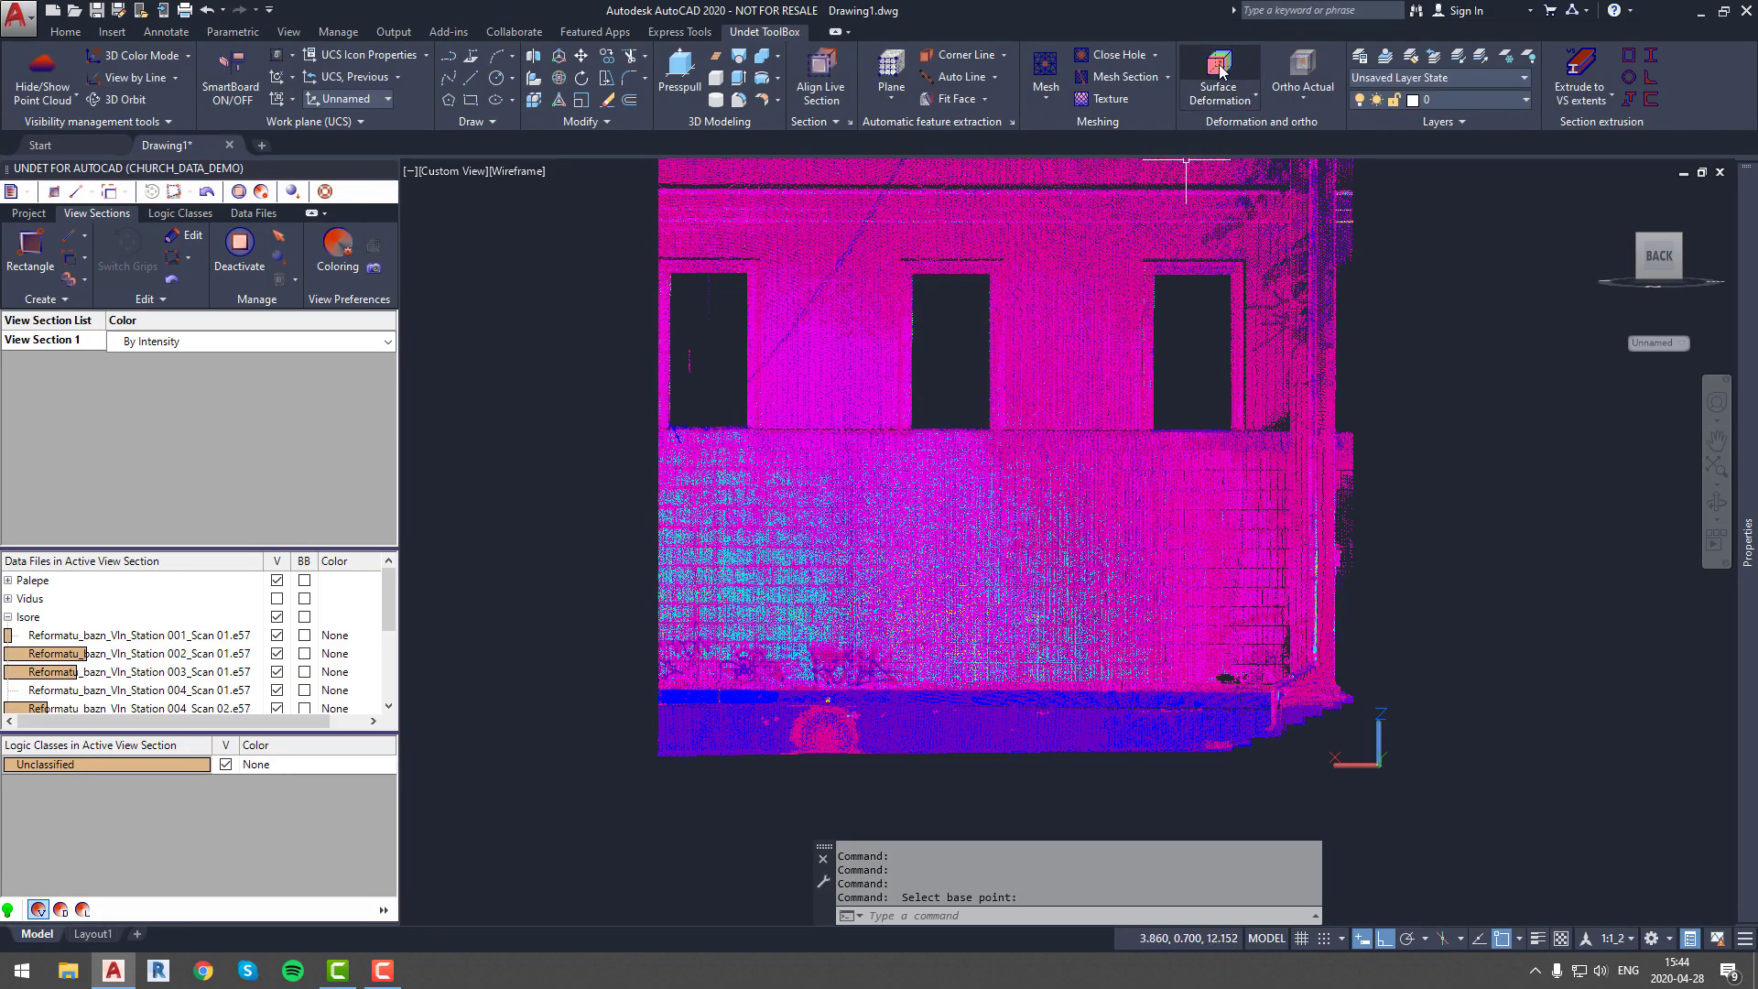
# Step: Run Surface Deformation and pick a point on the lower wall to fit the plane
pyautogui.click(1221, 69)
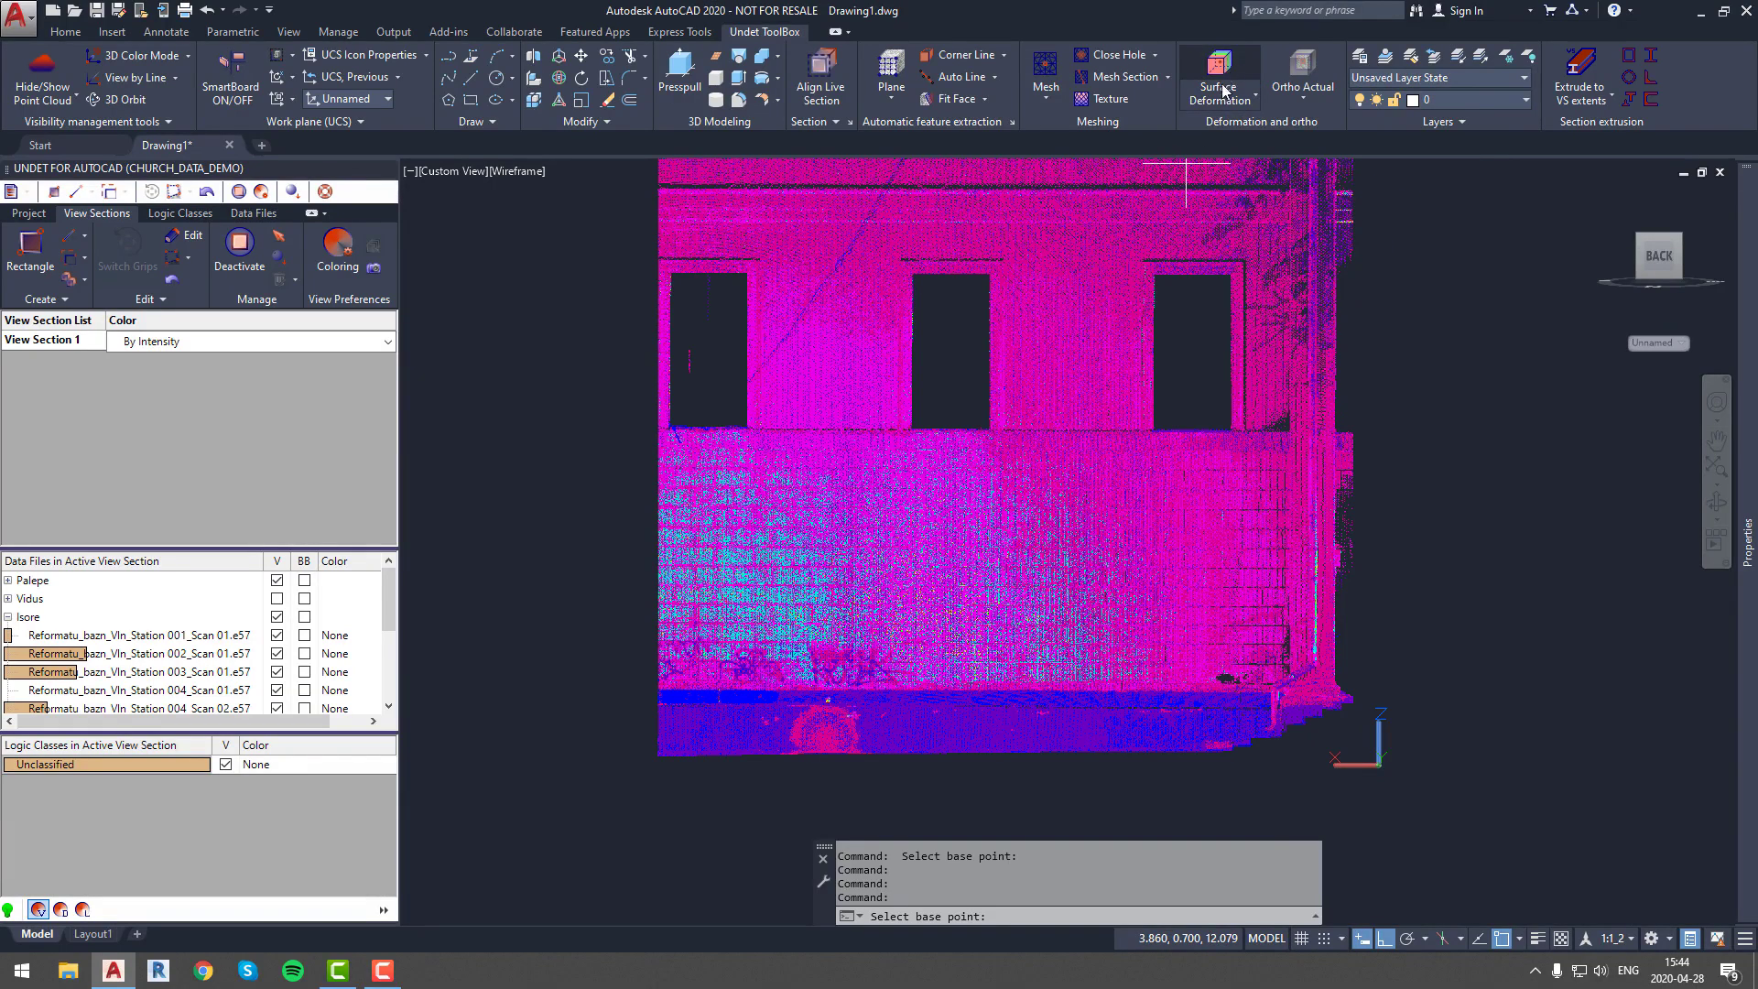
pyautogui.click(1223, 88)
pyautogui.click(1222, 128)
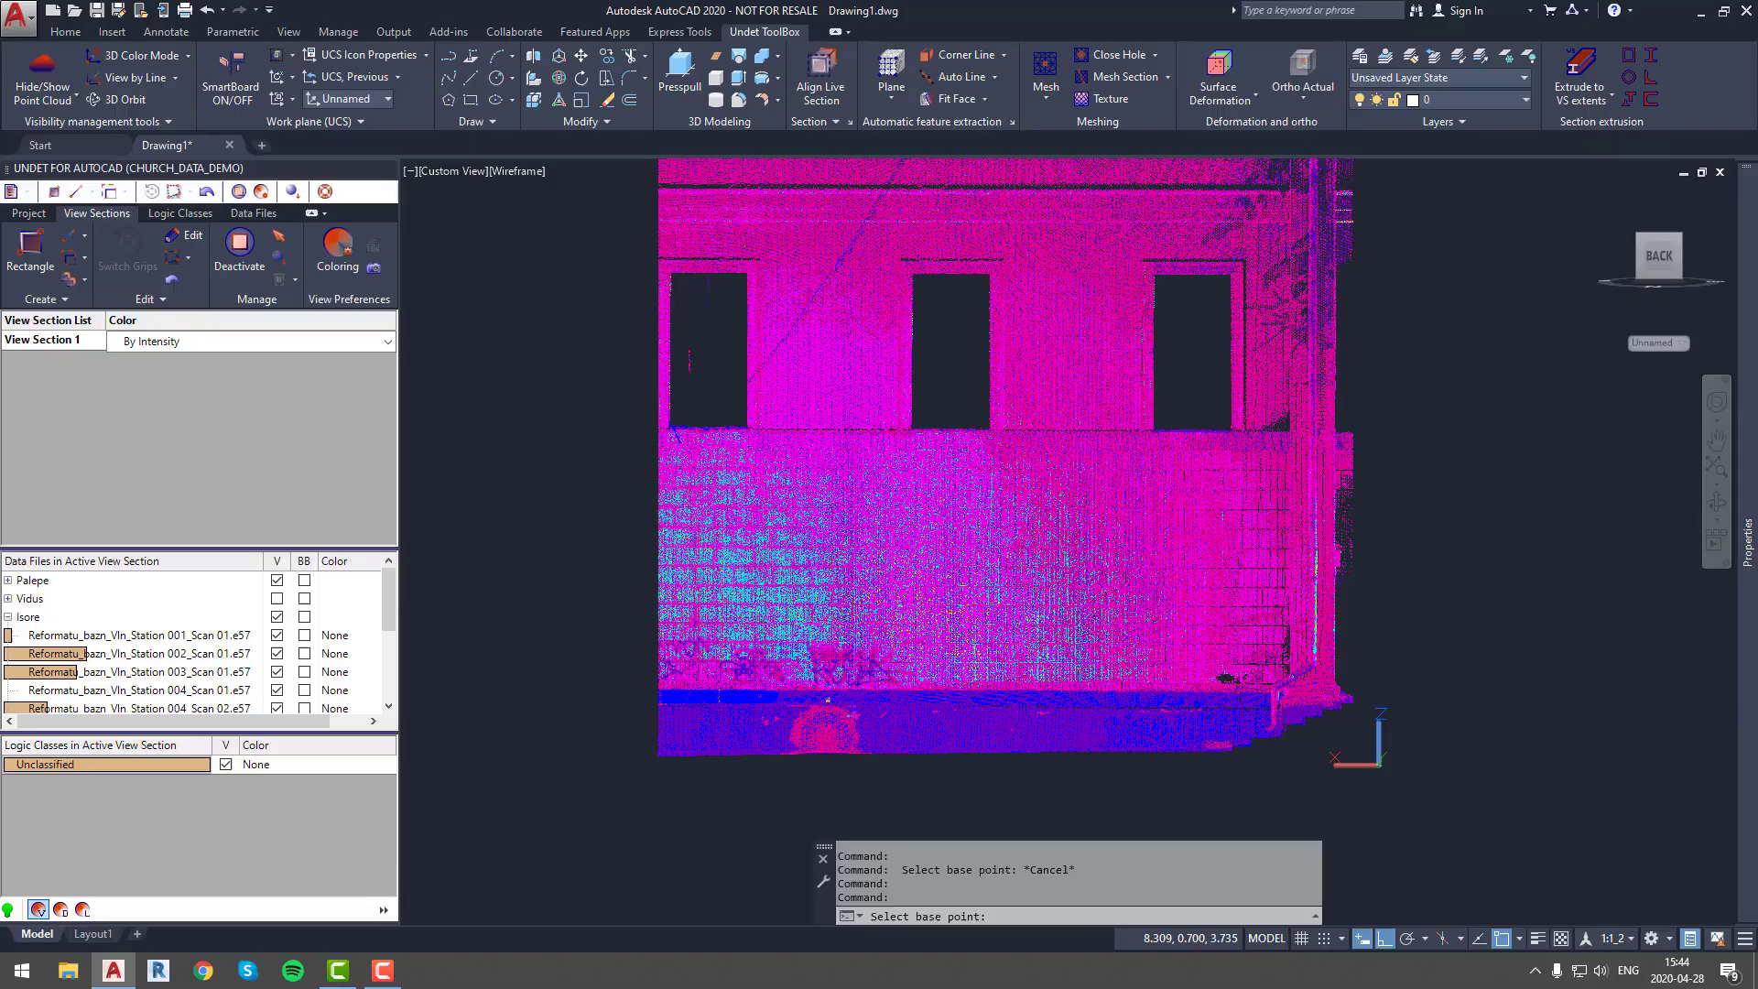
pyautogui.click(732, 549)
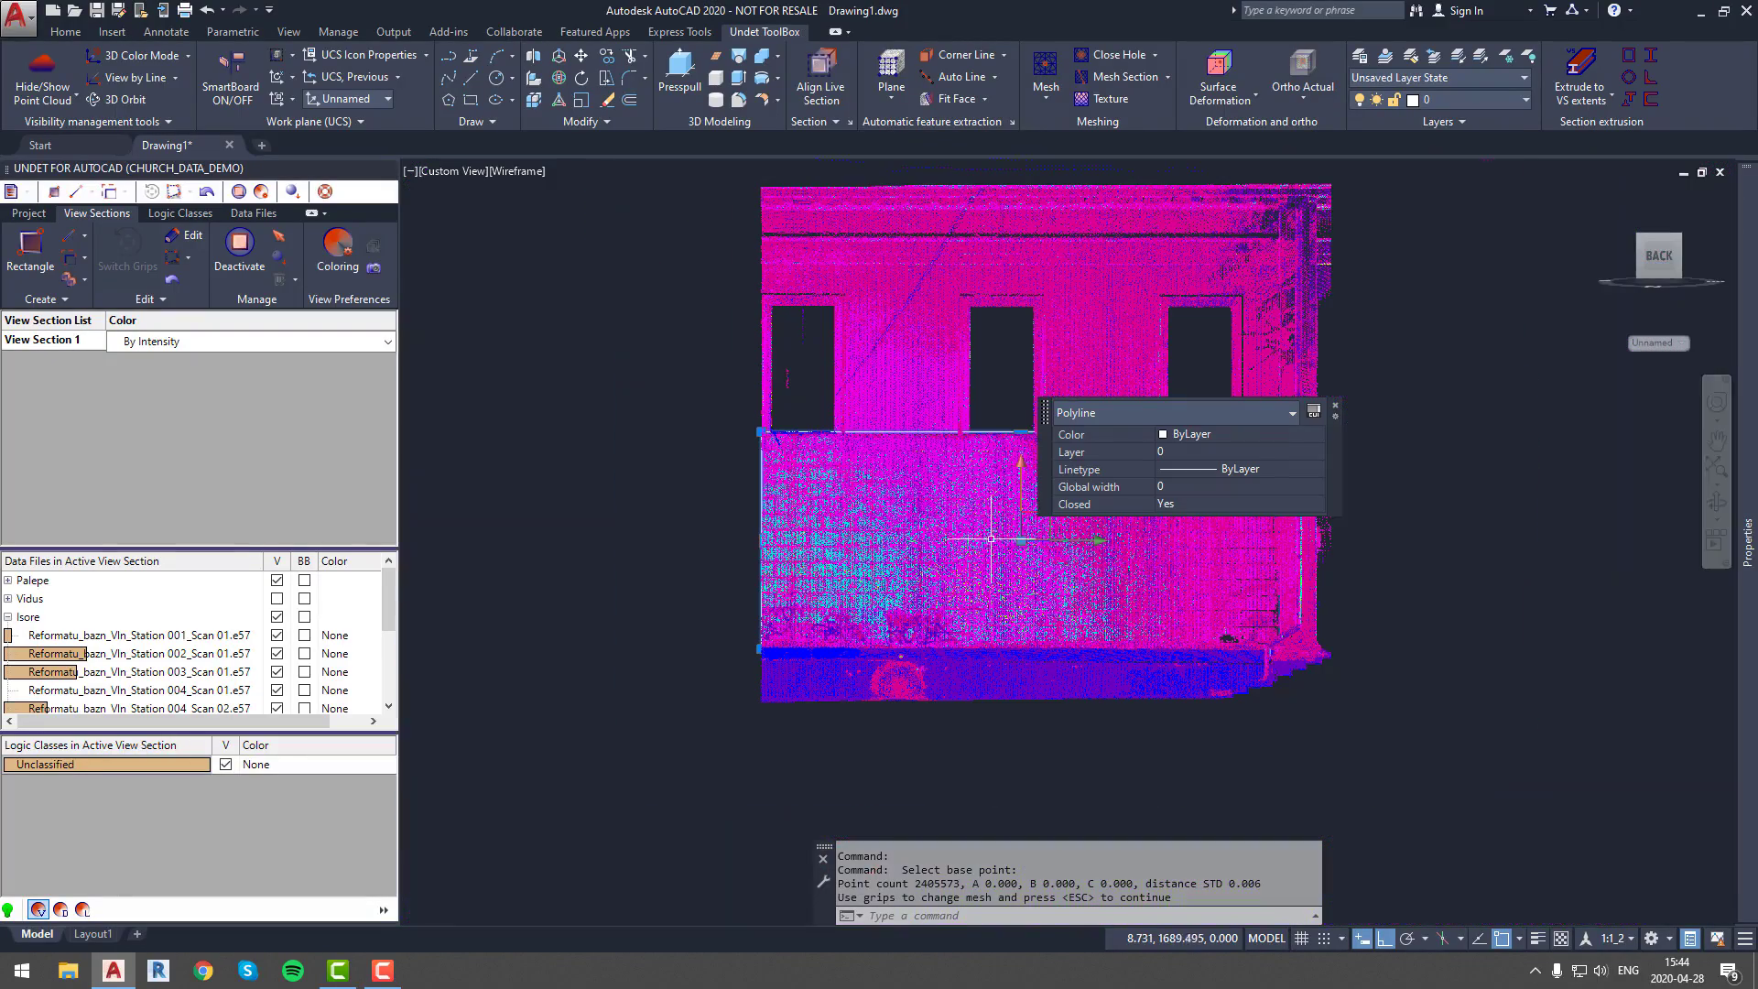
pyautogui.scroll(5, 811, 394)
pyautogui.scroll(-3, 806, 494)
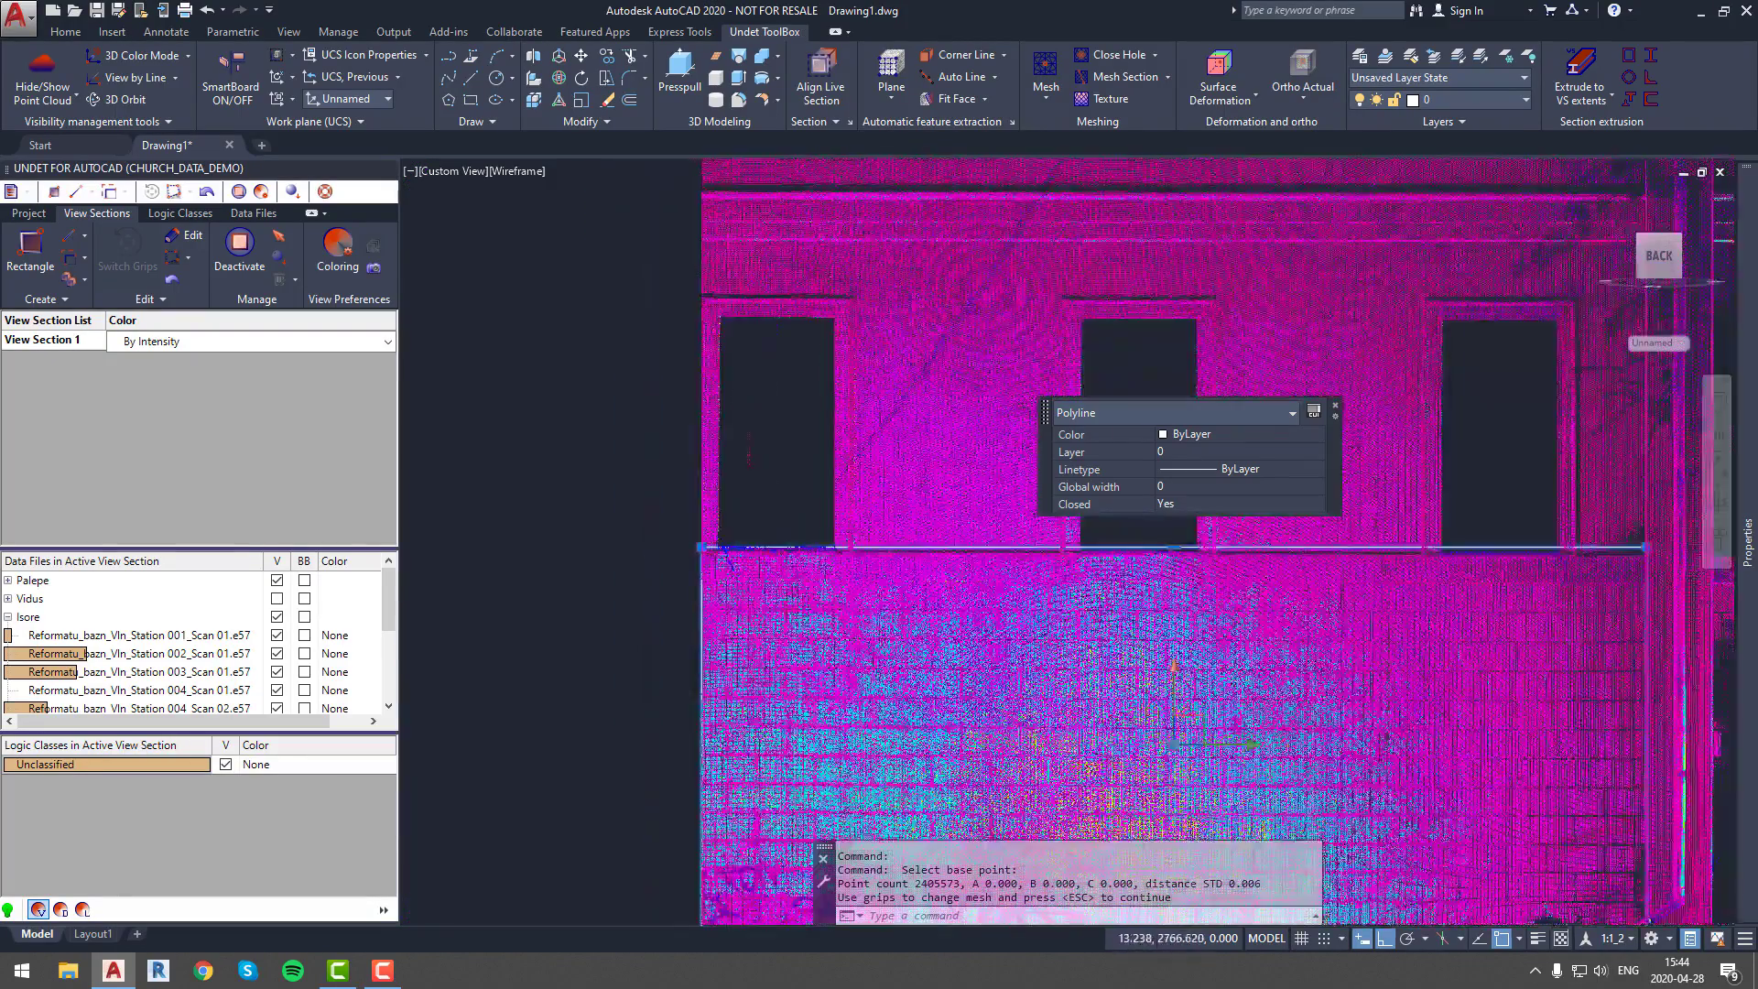
pyautogui.scroll(-2, 1227, 641)
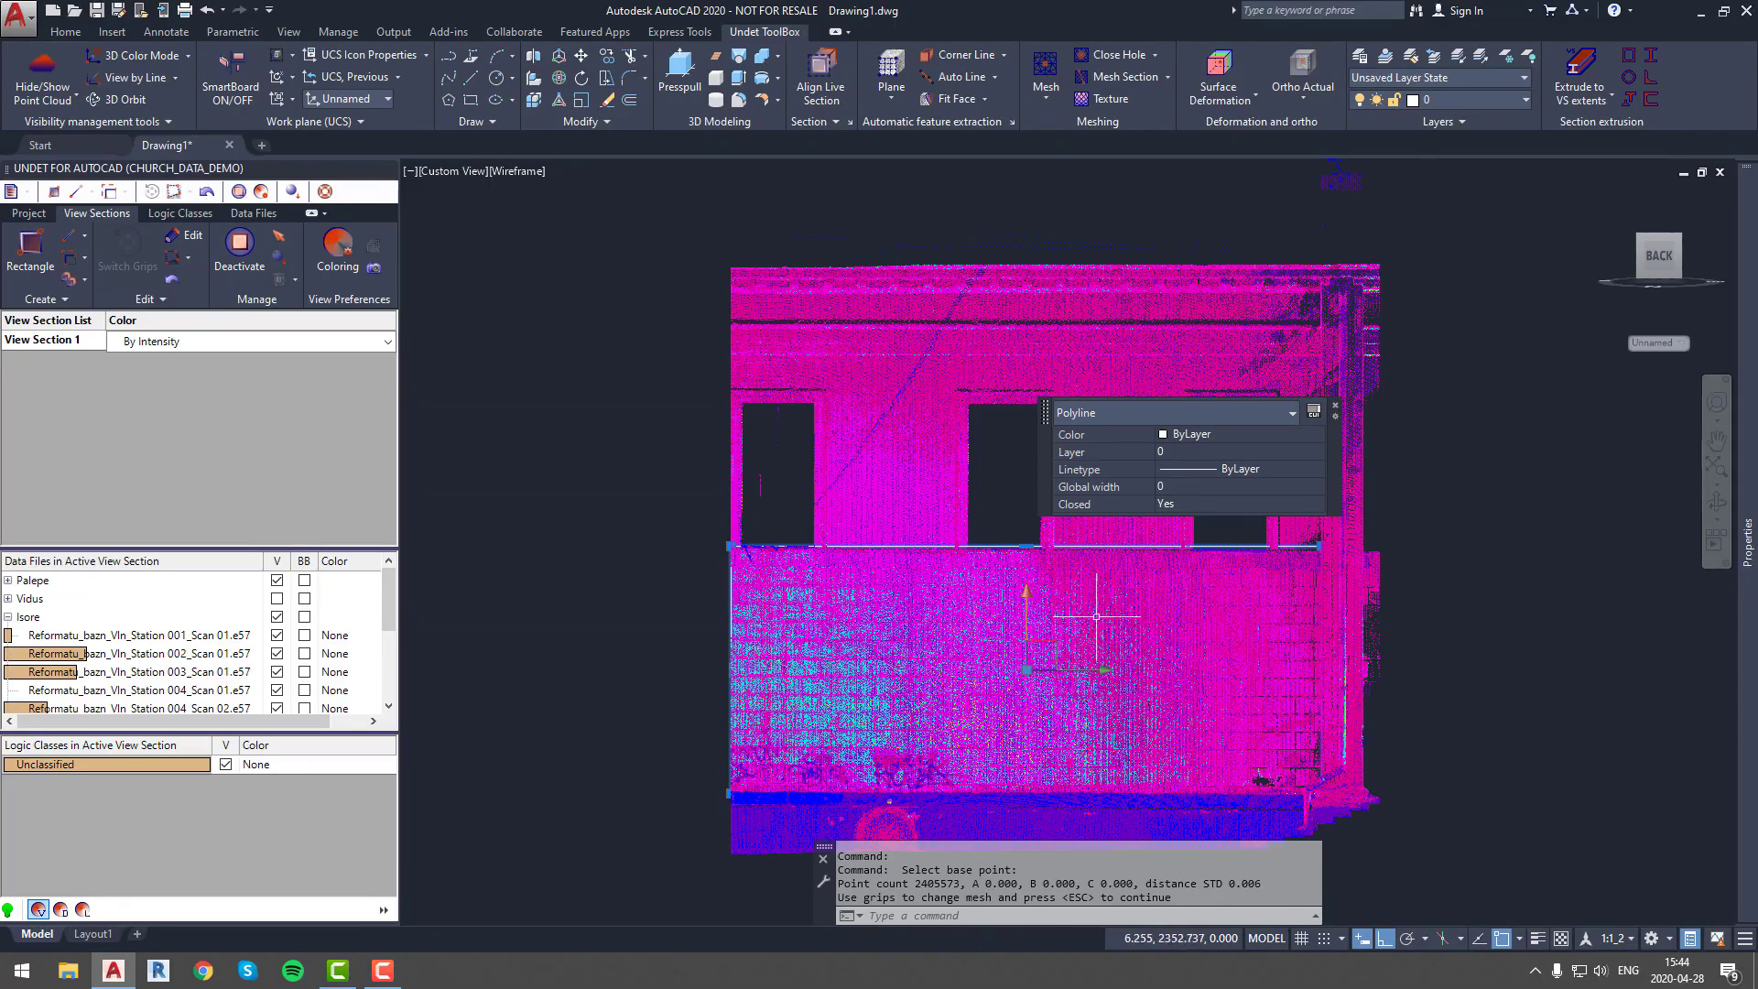
# Step: Accept the plane and apply deformation colouring with 1 cm tolerance and 20 intervals of 1 cm
pyautogui.press('Escape')
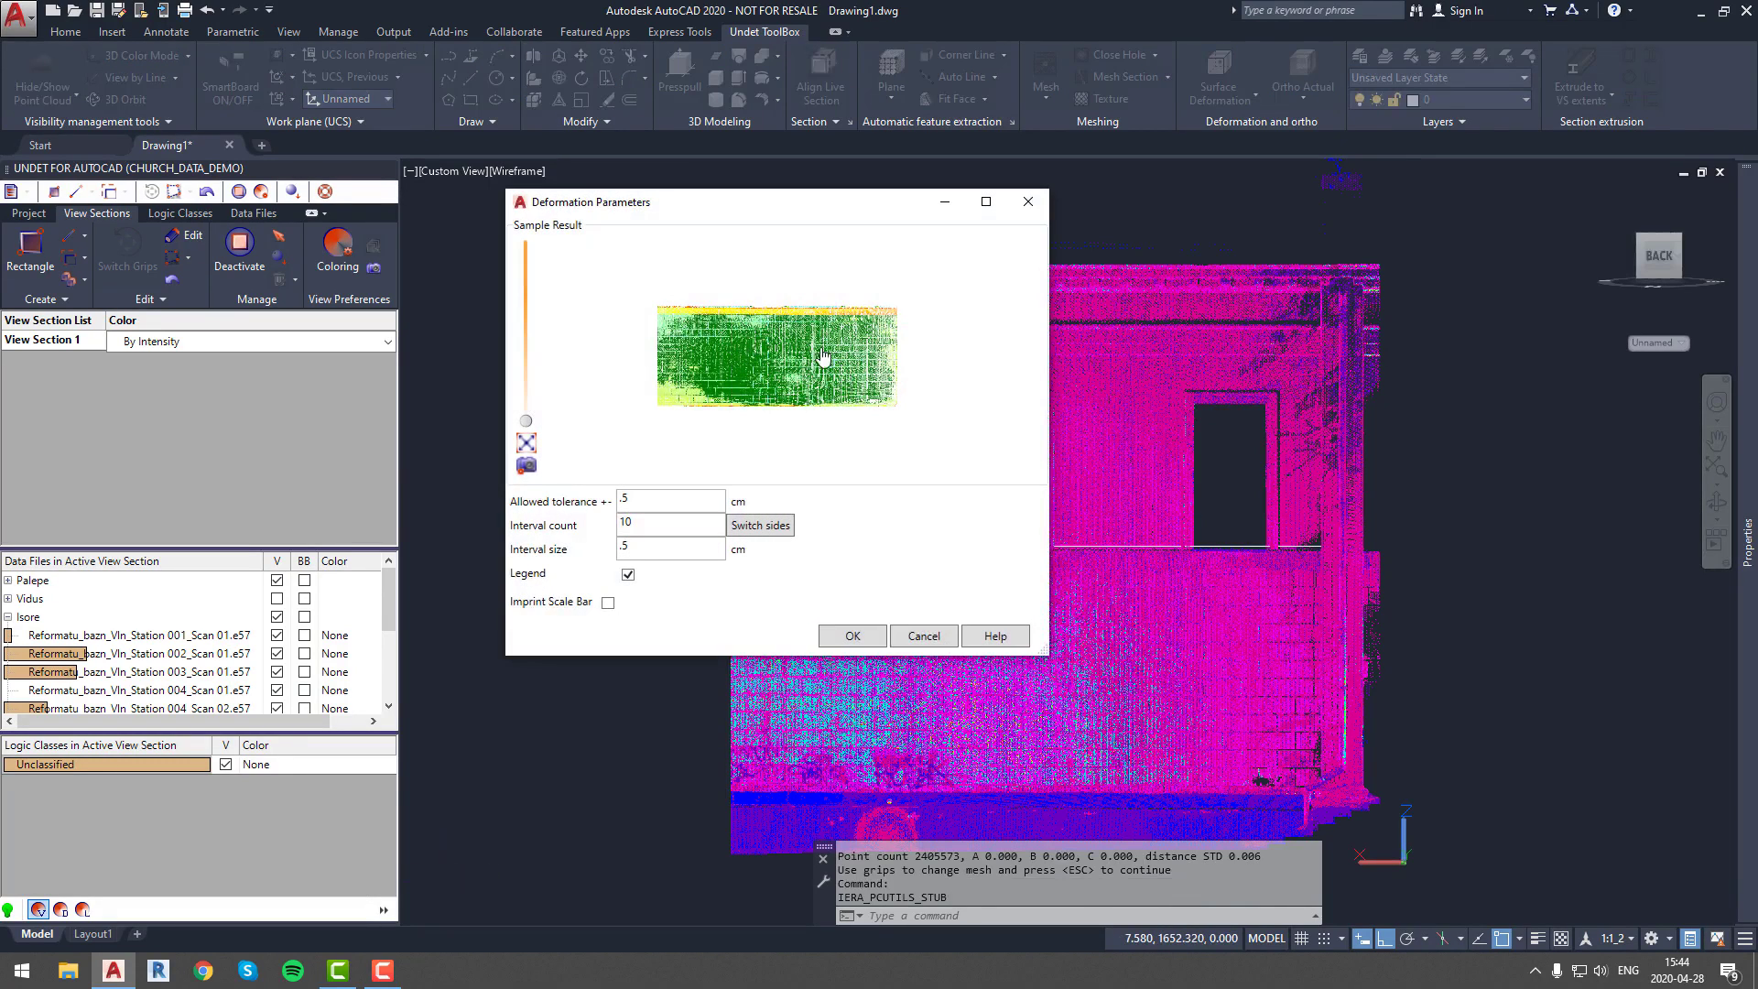
pyautogui.scroll(3, 821, 357)
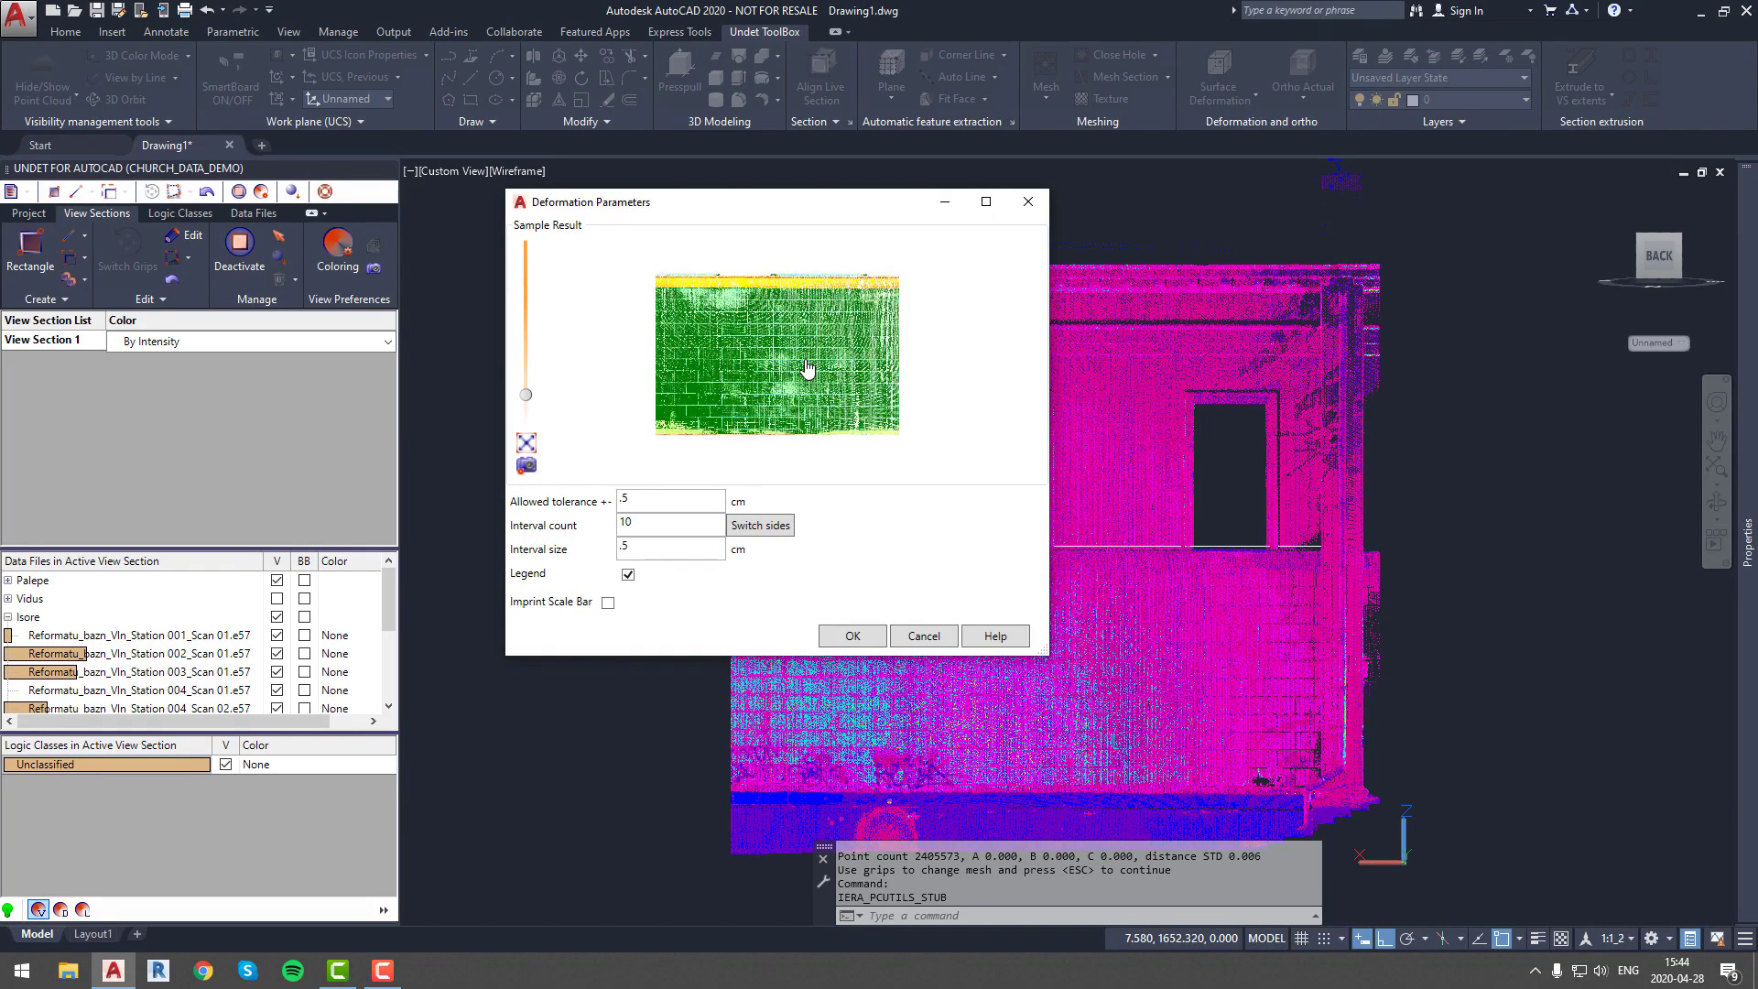
pyautogui.scroll(-2, 806, 368)
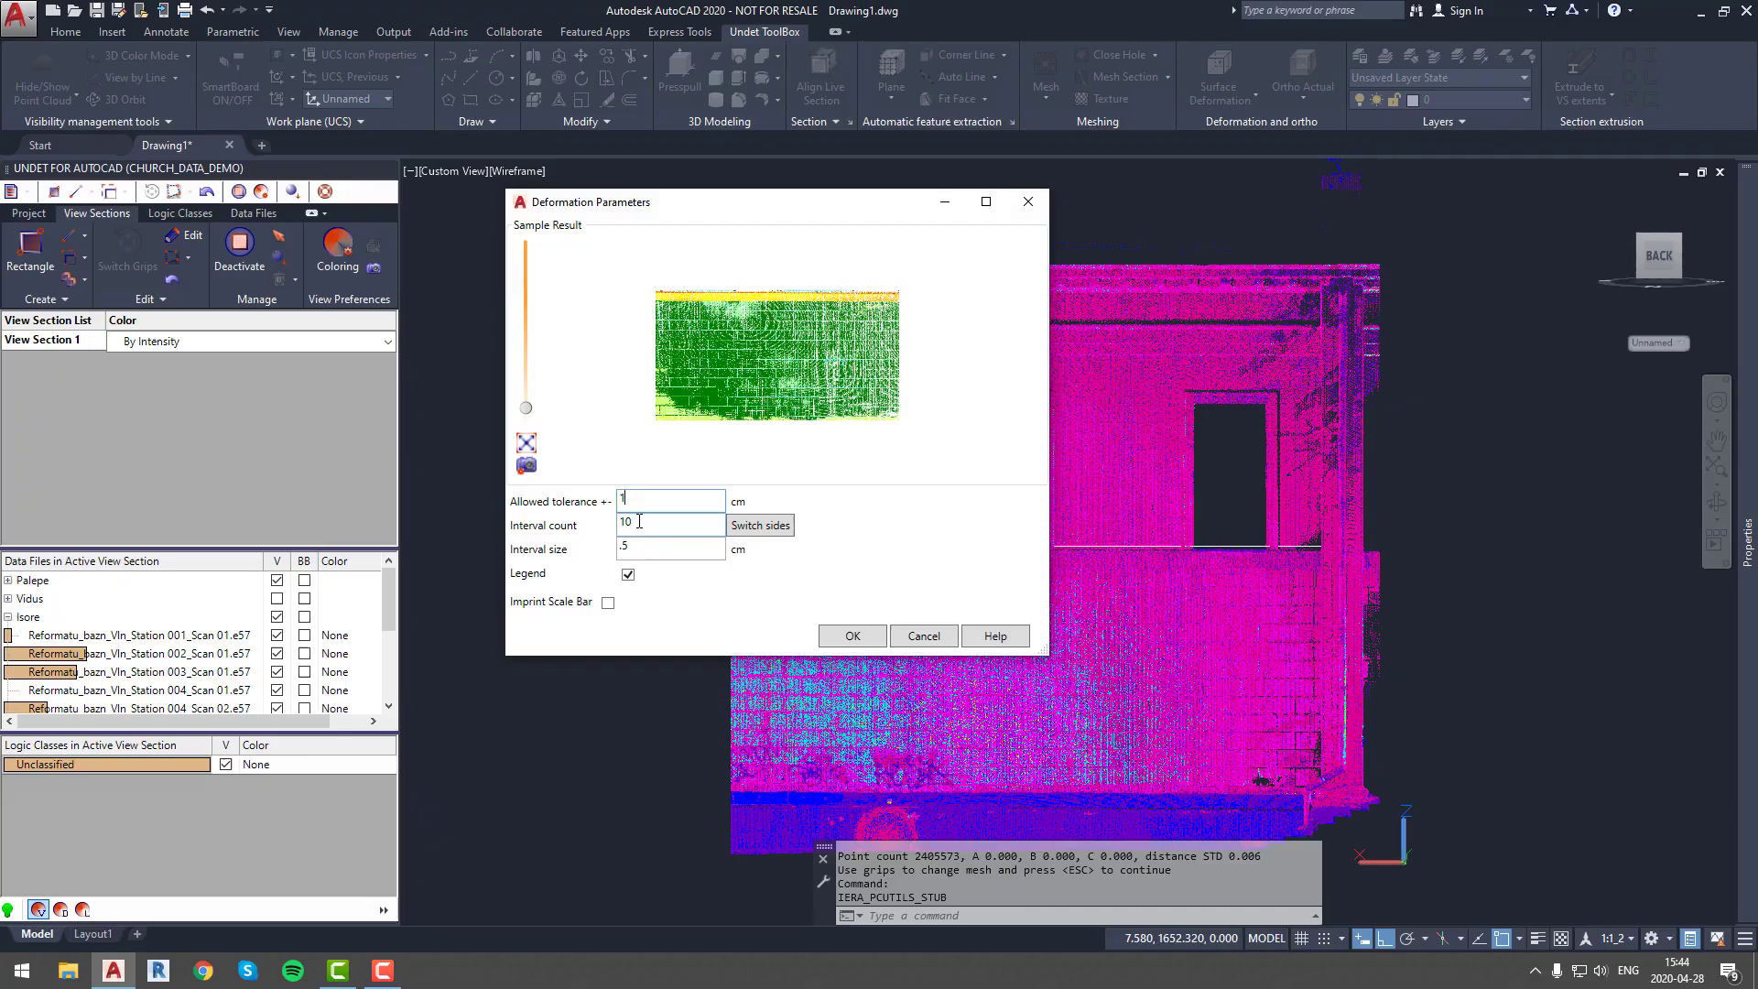
pyautogui.doubleClick(644, 524)
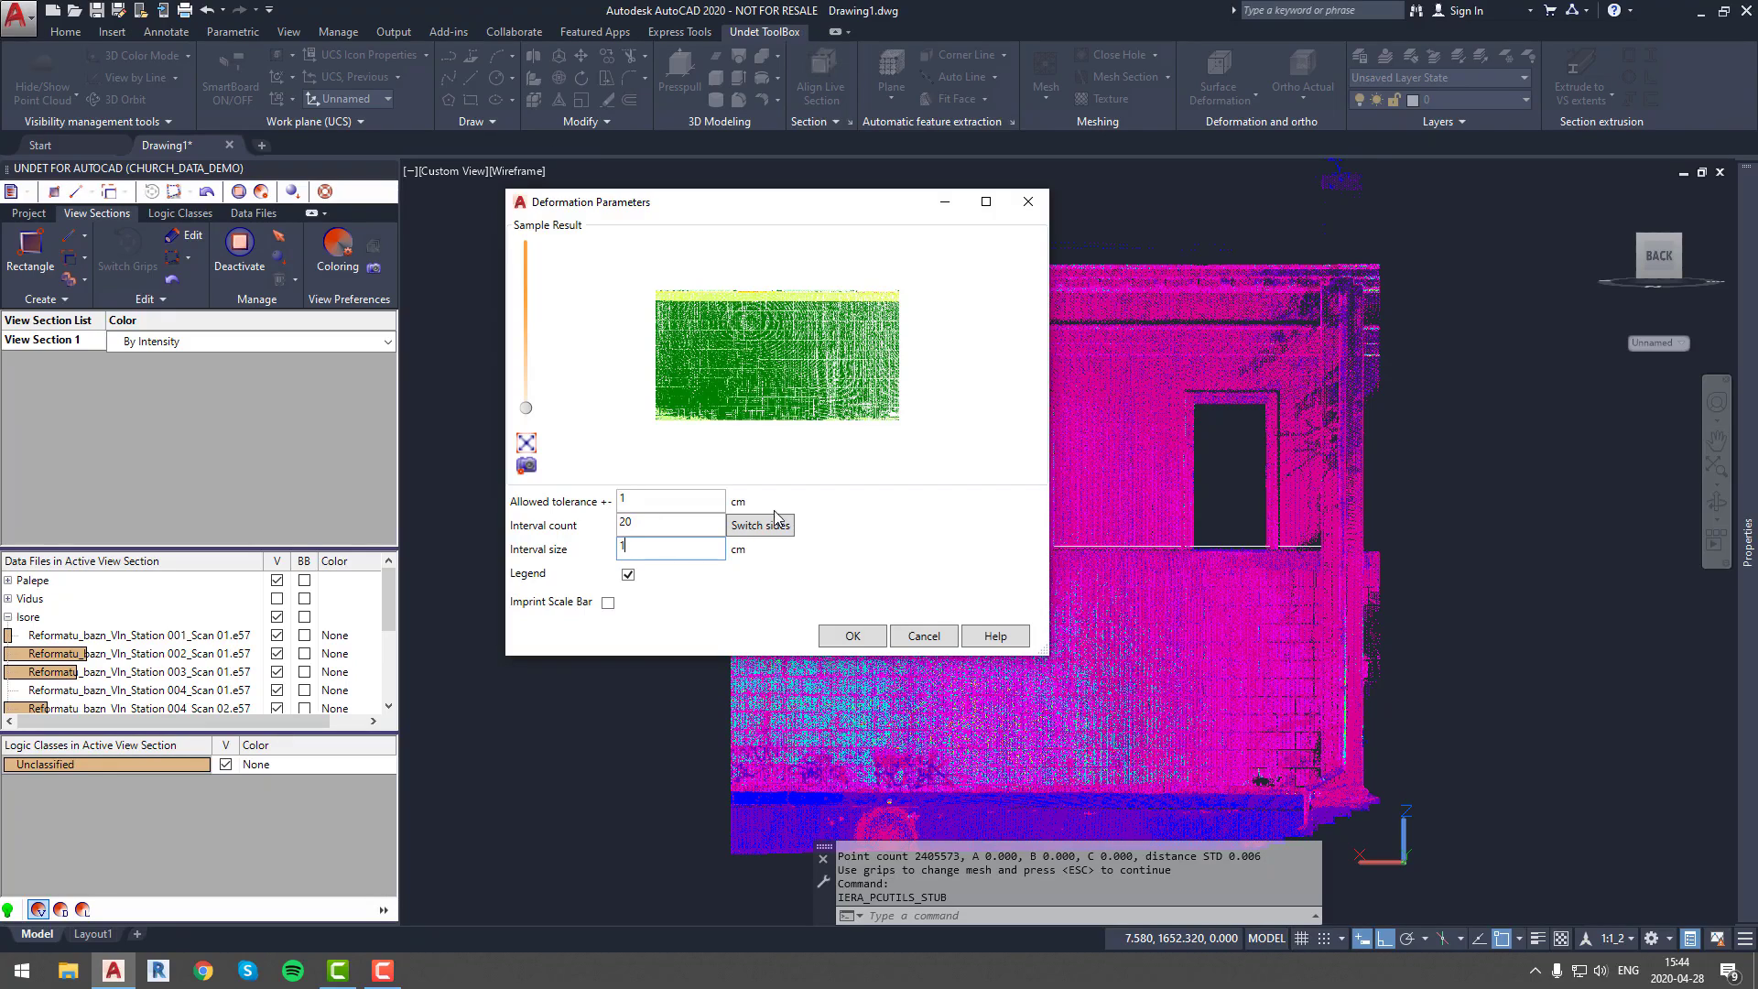
pyautogui.click(868, 635)
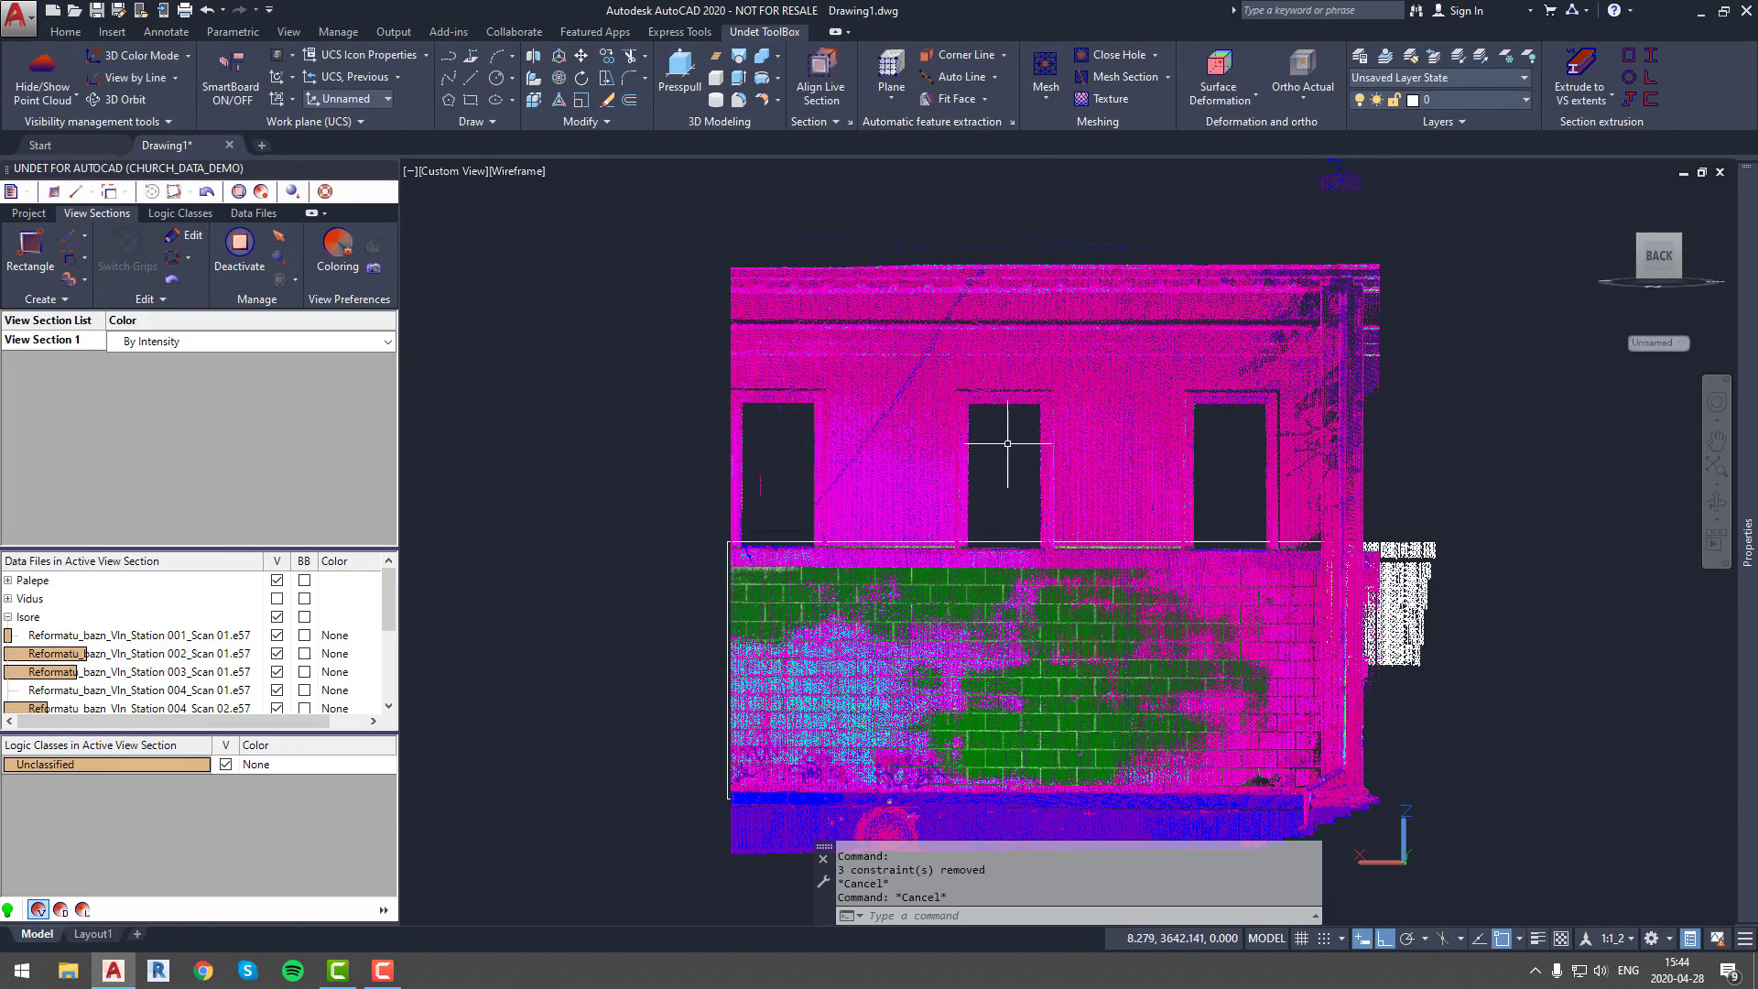
# Step: Hide the original point cloud and zoom to inspect the green deformation image and legend
pyautogui.click(57, 95)
pyautogui.click(46, 206)
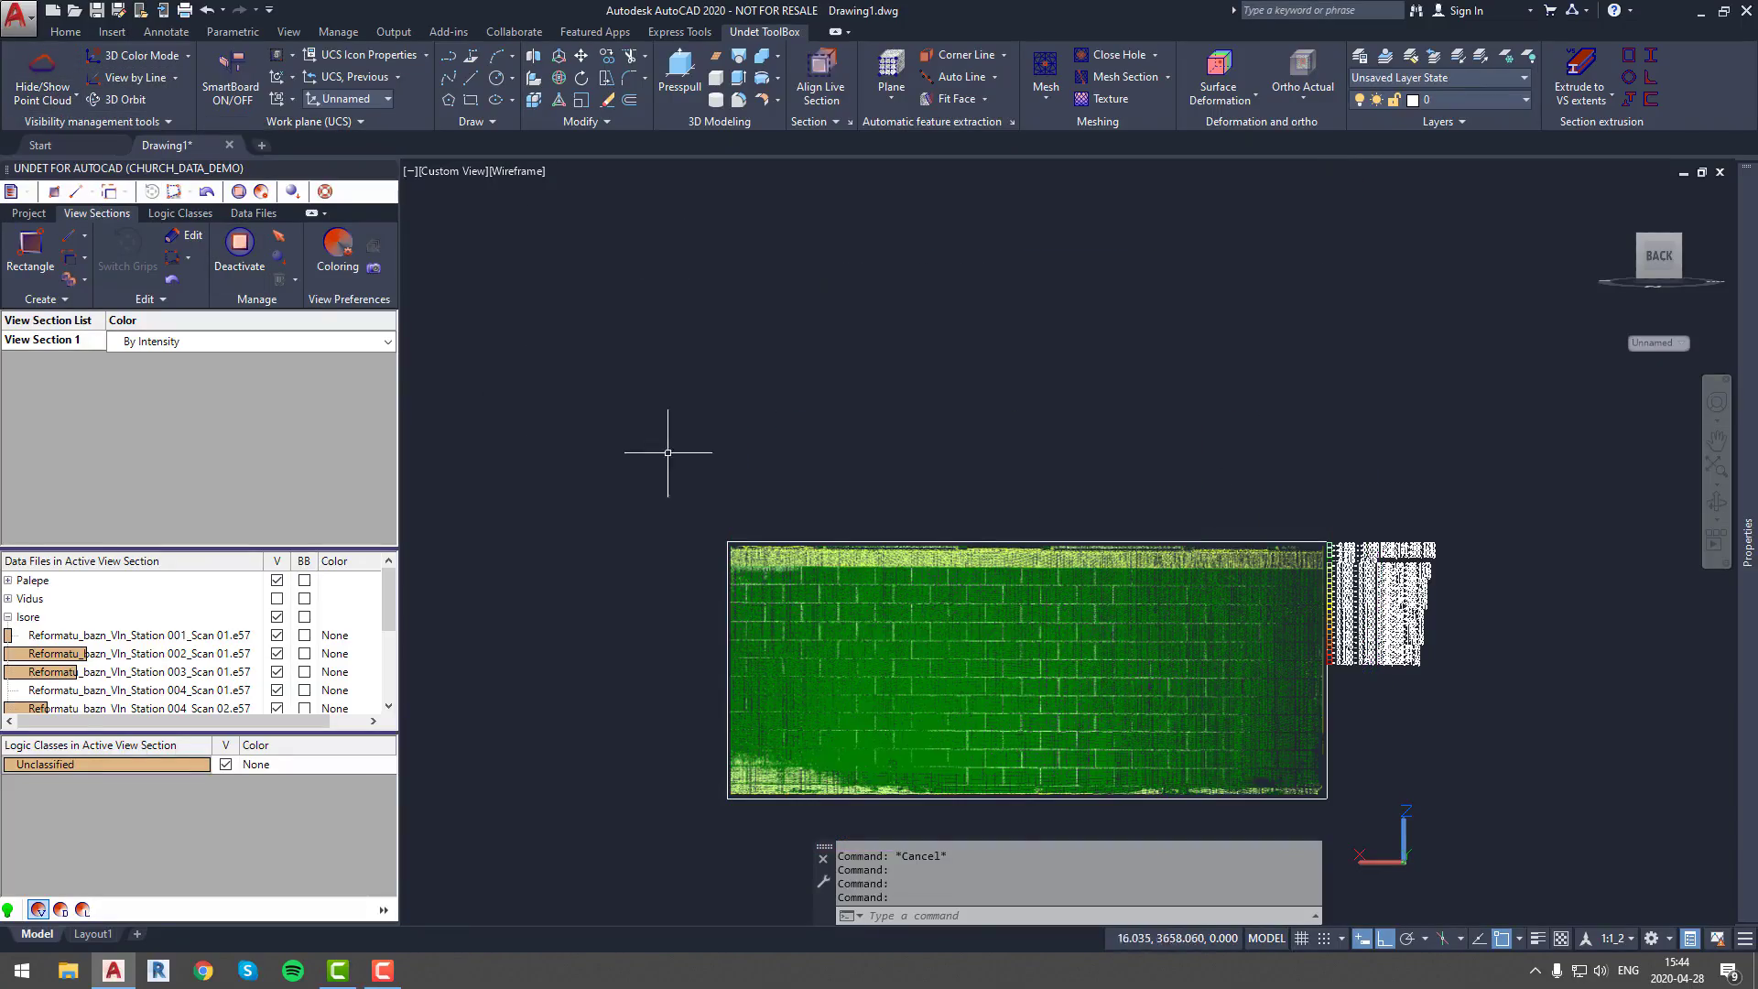
pyautogui.scroll(5, 1076, 636)
pyautogui.scroll(-5, 1076, 636)
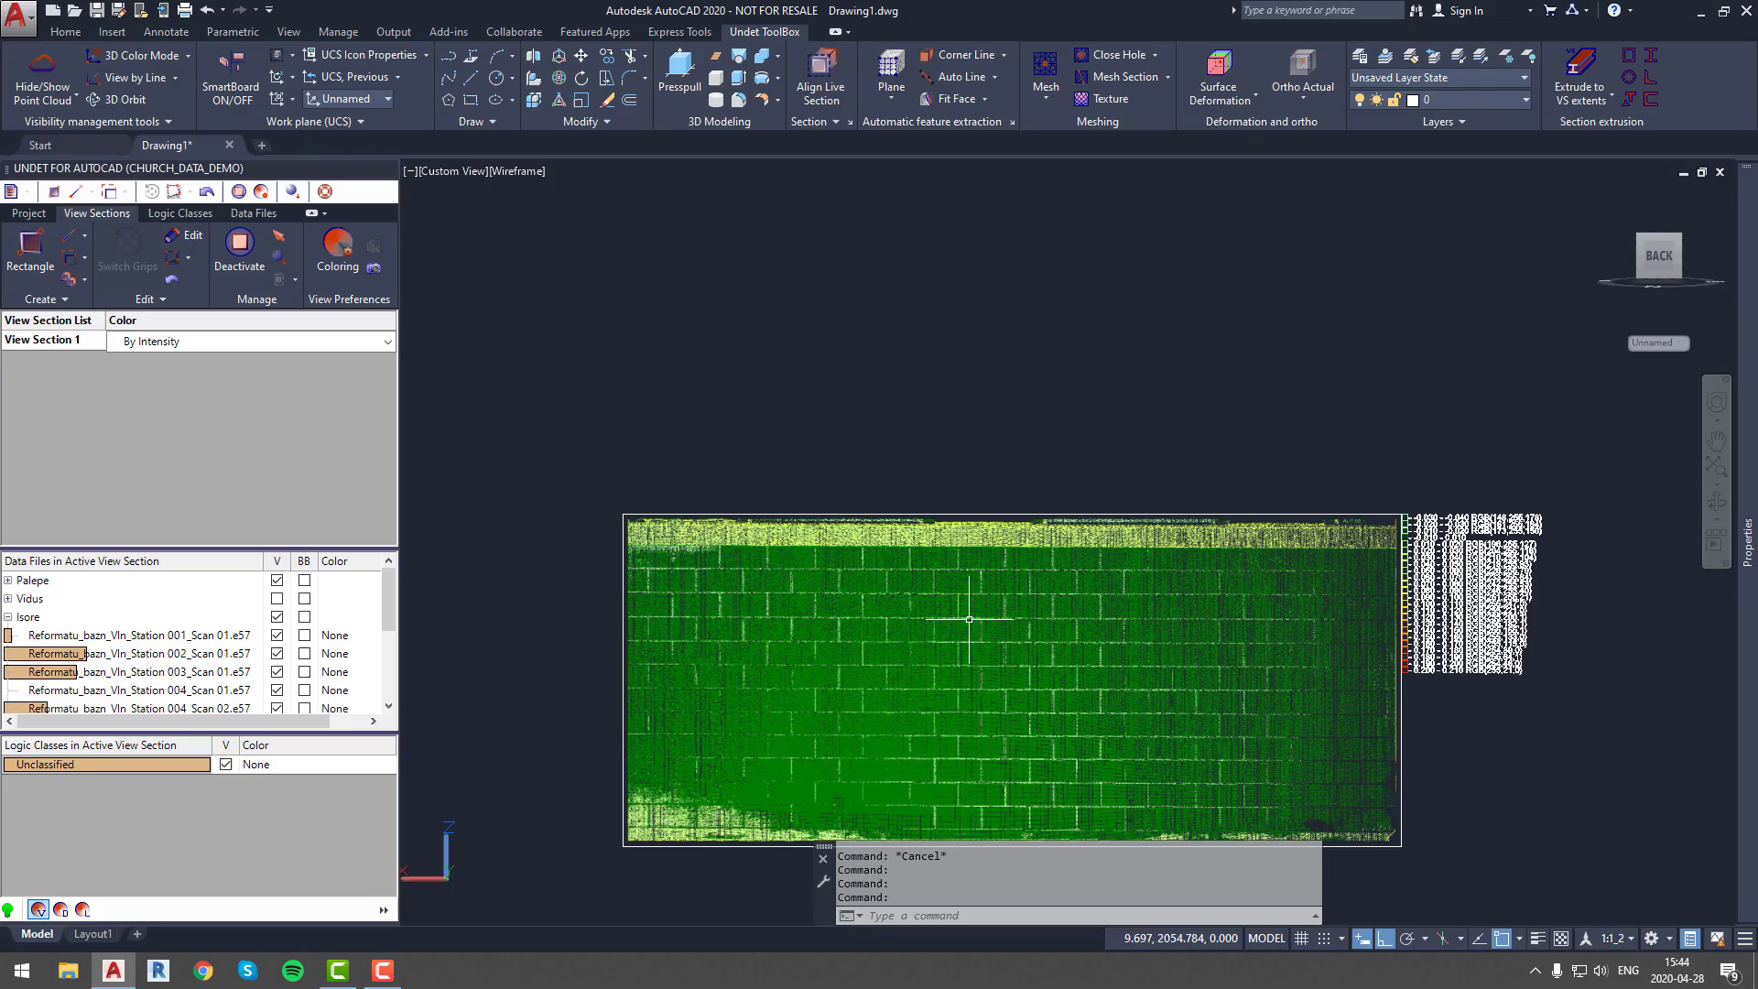
pyautogui.scroll(3, 1344, 643)
pyautogui.scroll(4, 1511, 590)
pyautogui.scroll(-2, 1145, 517)
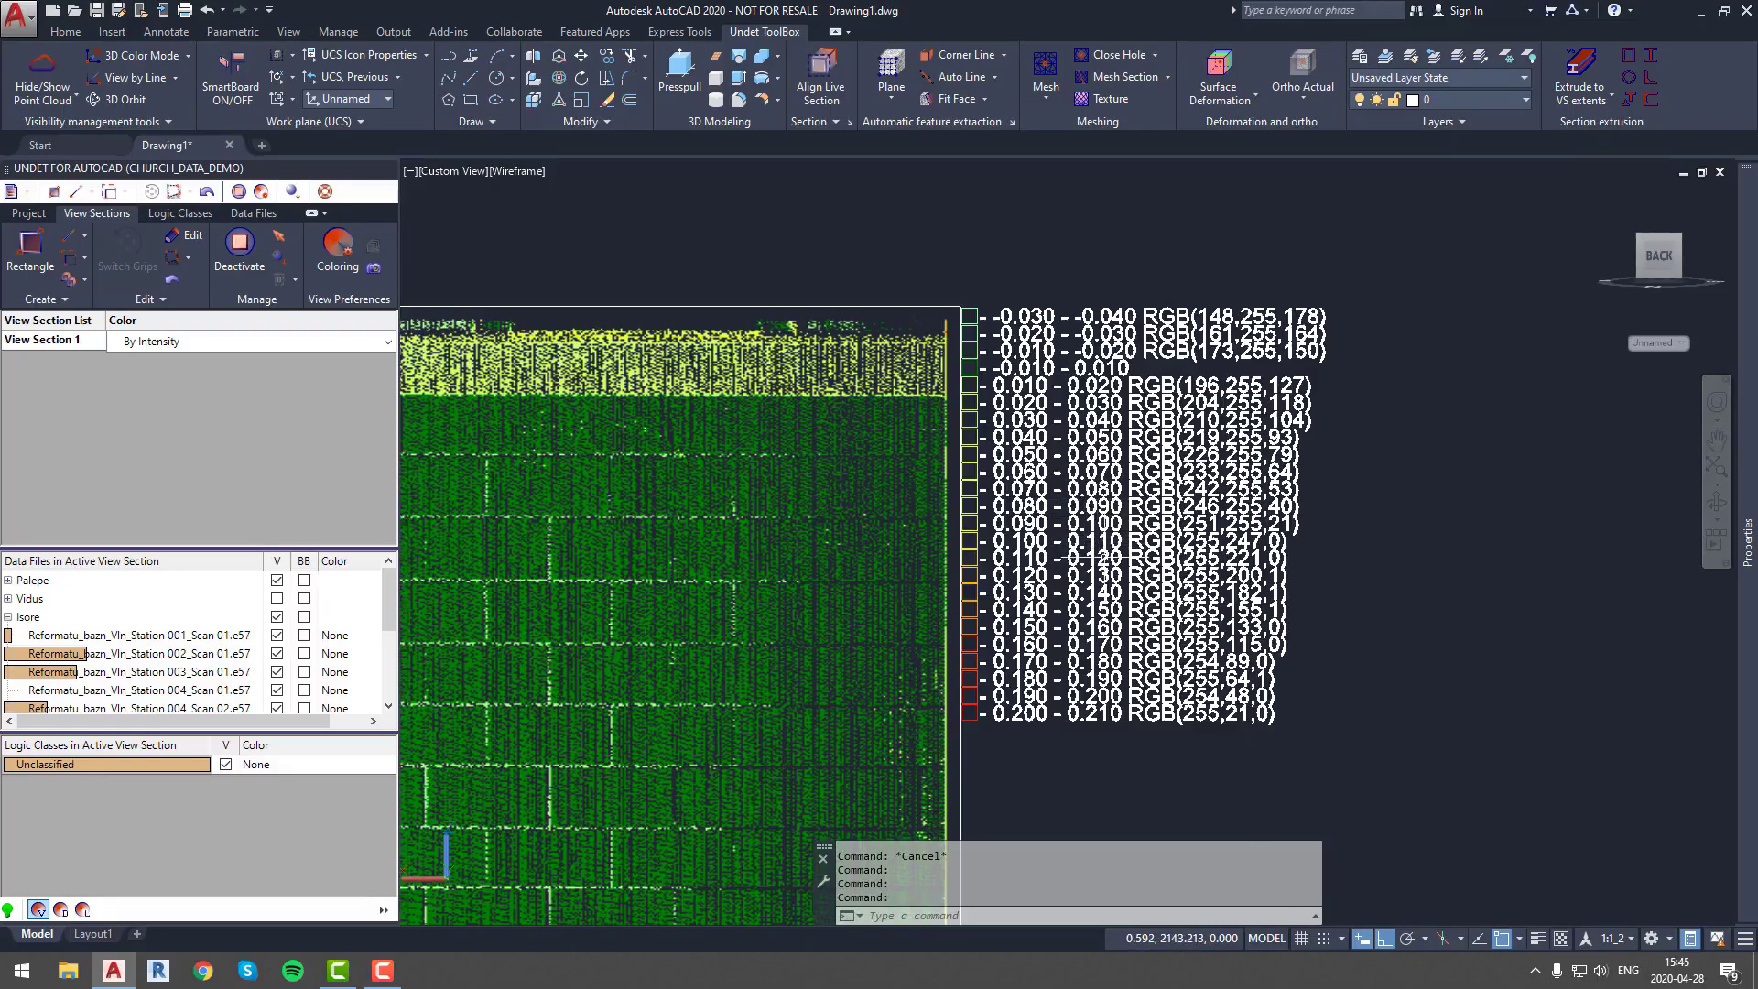
pyautogui.scroll(-3, 1105, 558)
pyautogui.scroll(-3, 1057, 572)
pyautogui.scroll(5, 778, 589)
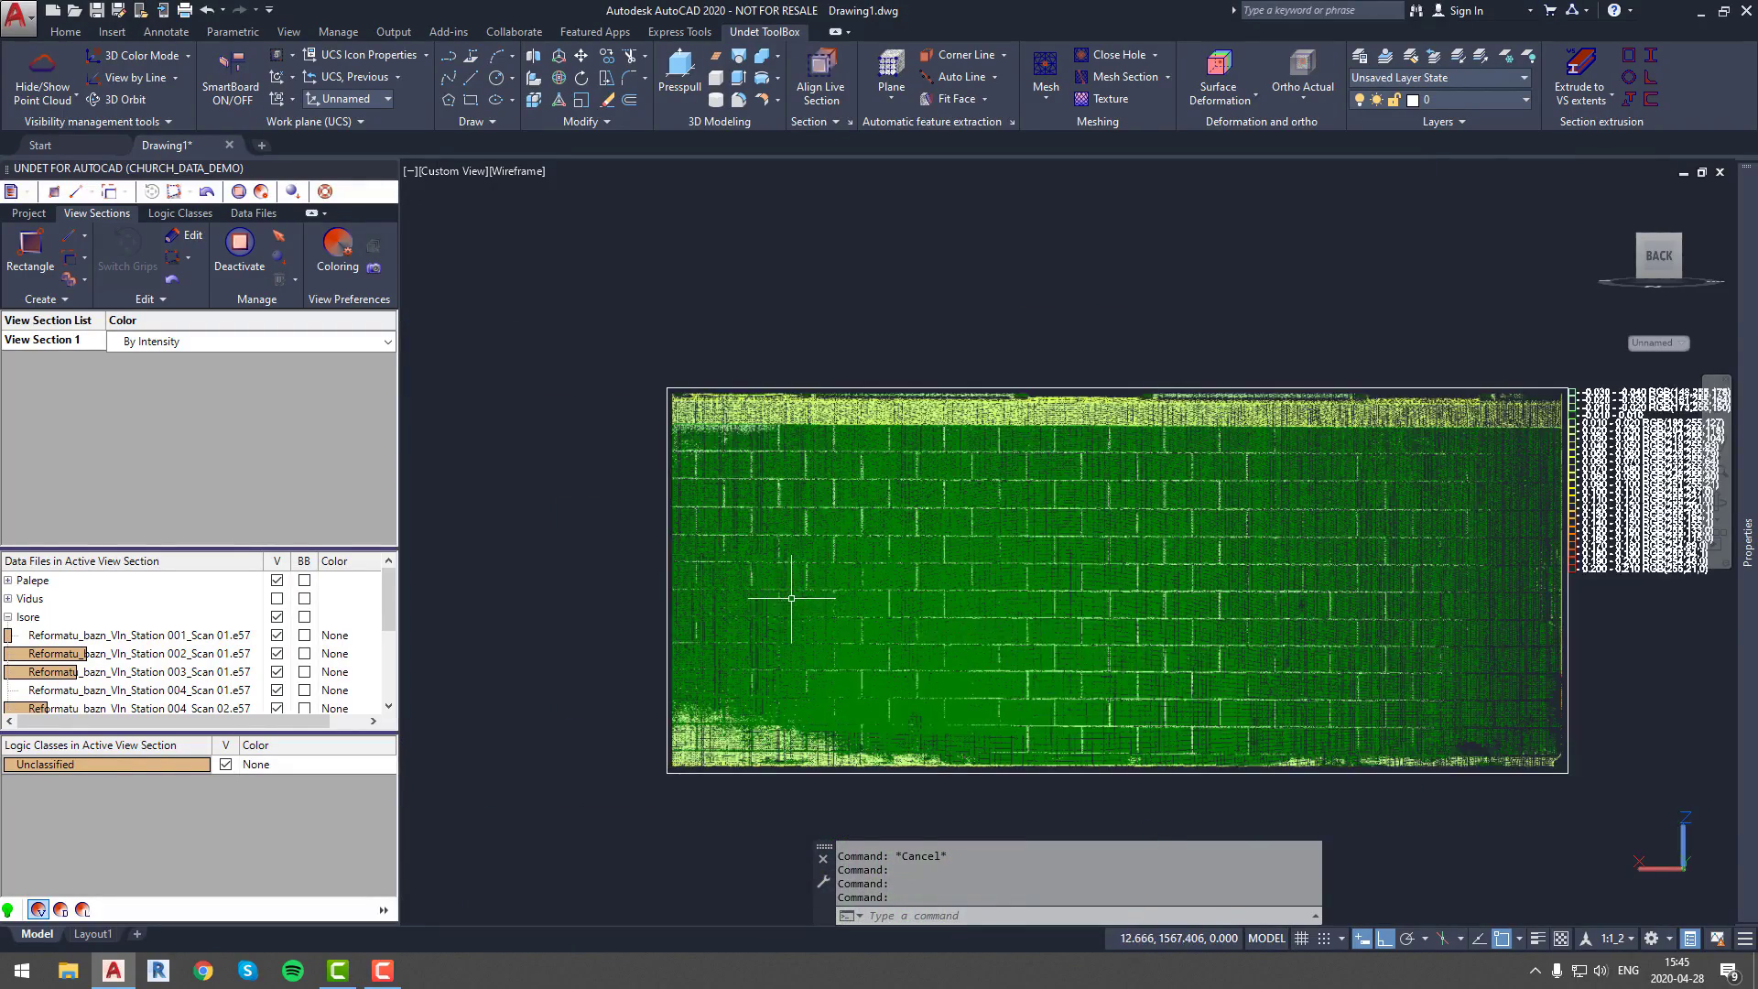
pyautogui.scroll(2, 792, 596)
pyautogui.scroll(-3, 763, 585)
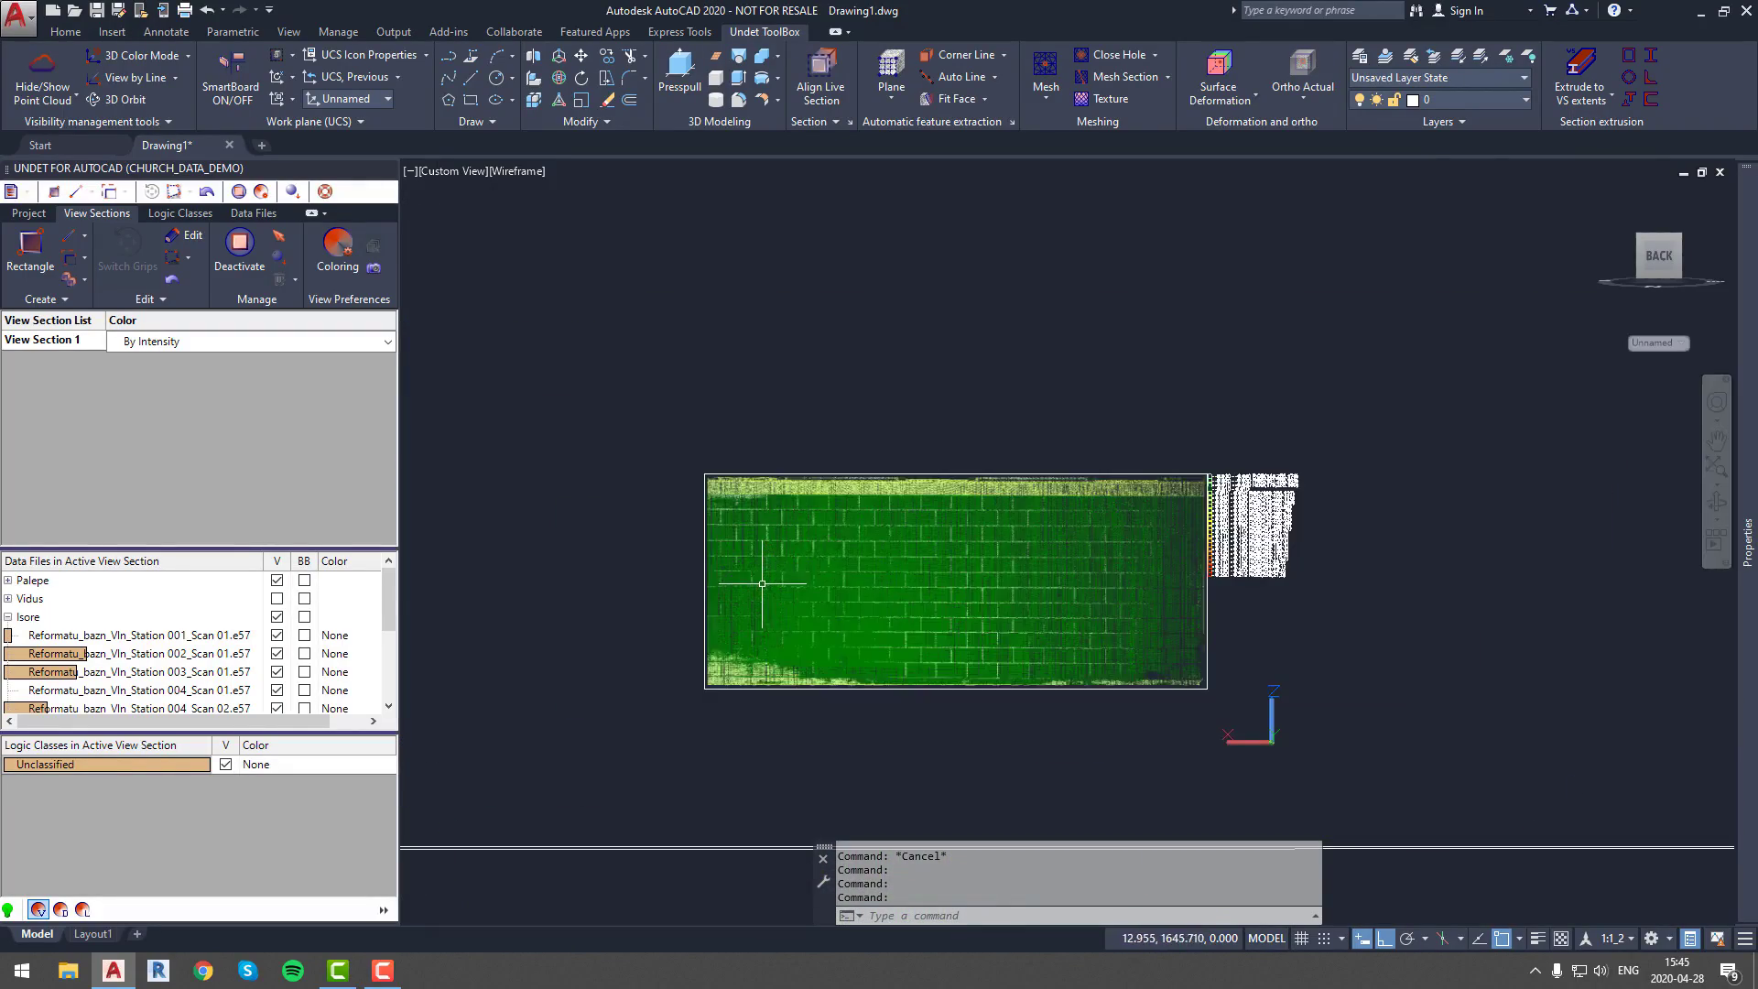
pyautogui.scroll(2, 1272, 541)
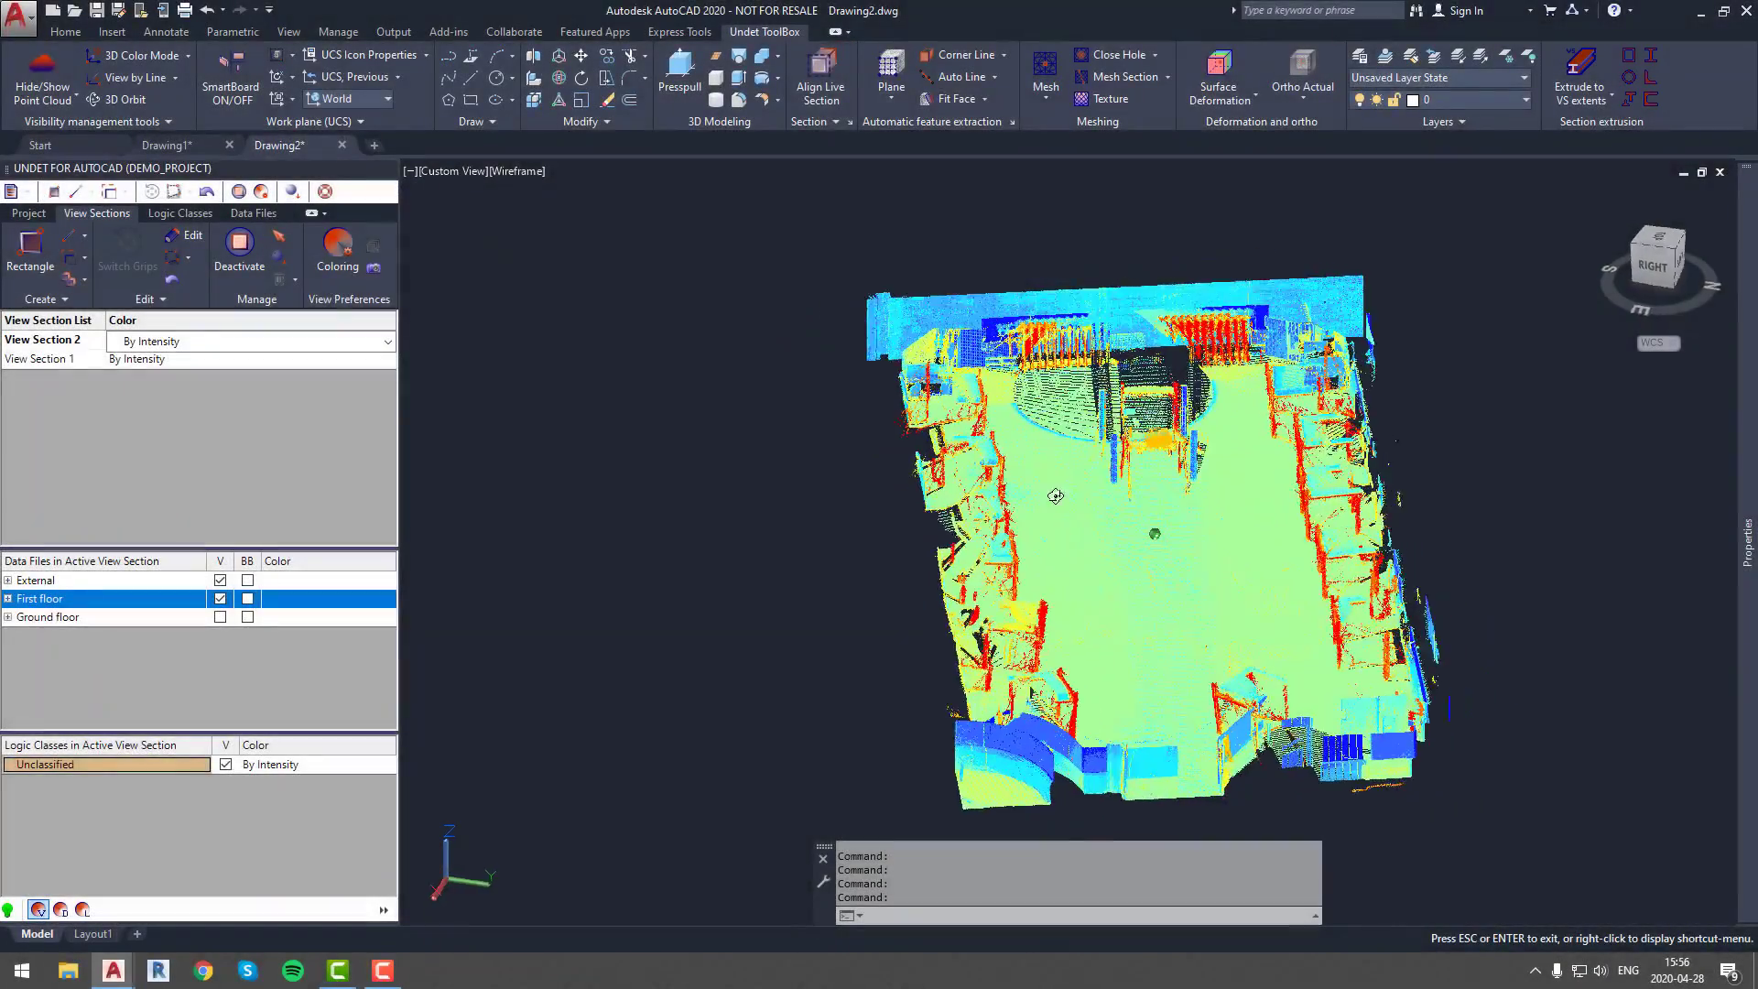
# Step: View the floor cloud from TOP and start an Ortho Actual image at a picked base point
pyautogui.moveTo(1055, 495)
pyautogui.keyDown('shift'); pyautogui.mouseDown(button='middle')
pyautogui.moveTo(1098, 530)
pyautogui.moveTo(1619, 341)
pyautogui.mouseUp(button='middle'); pyautogui.keyUp('shift')
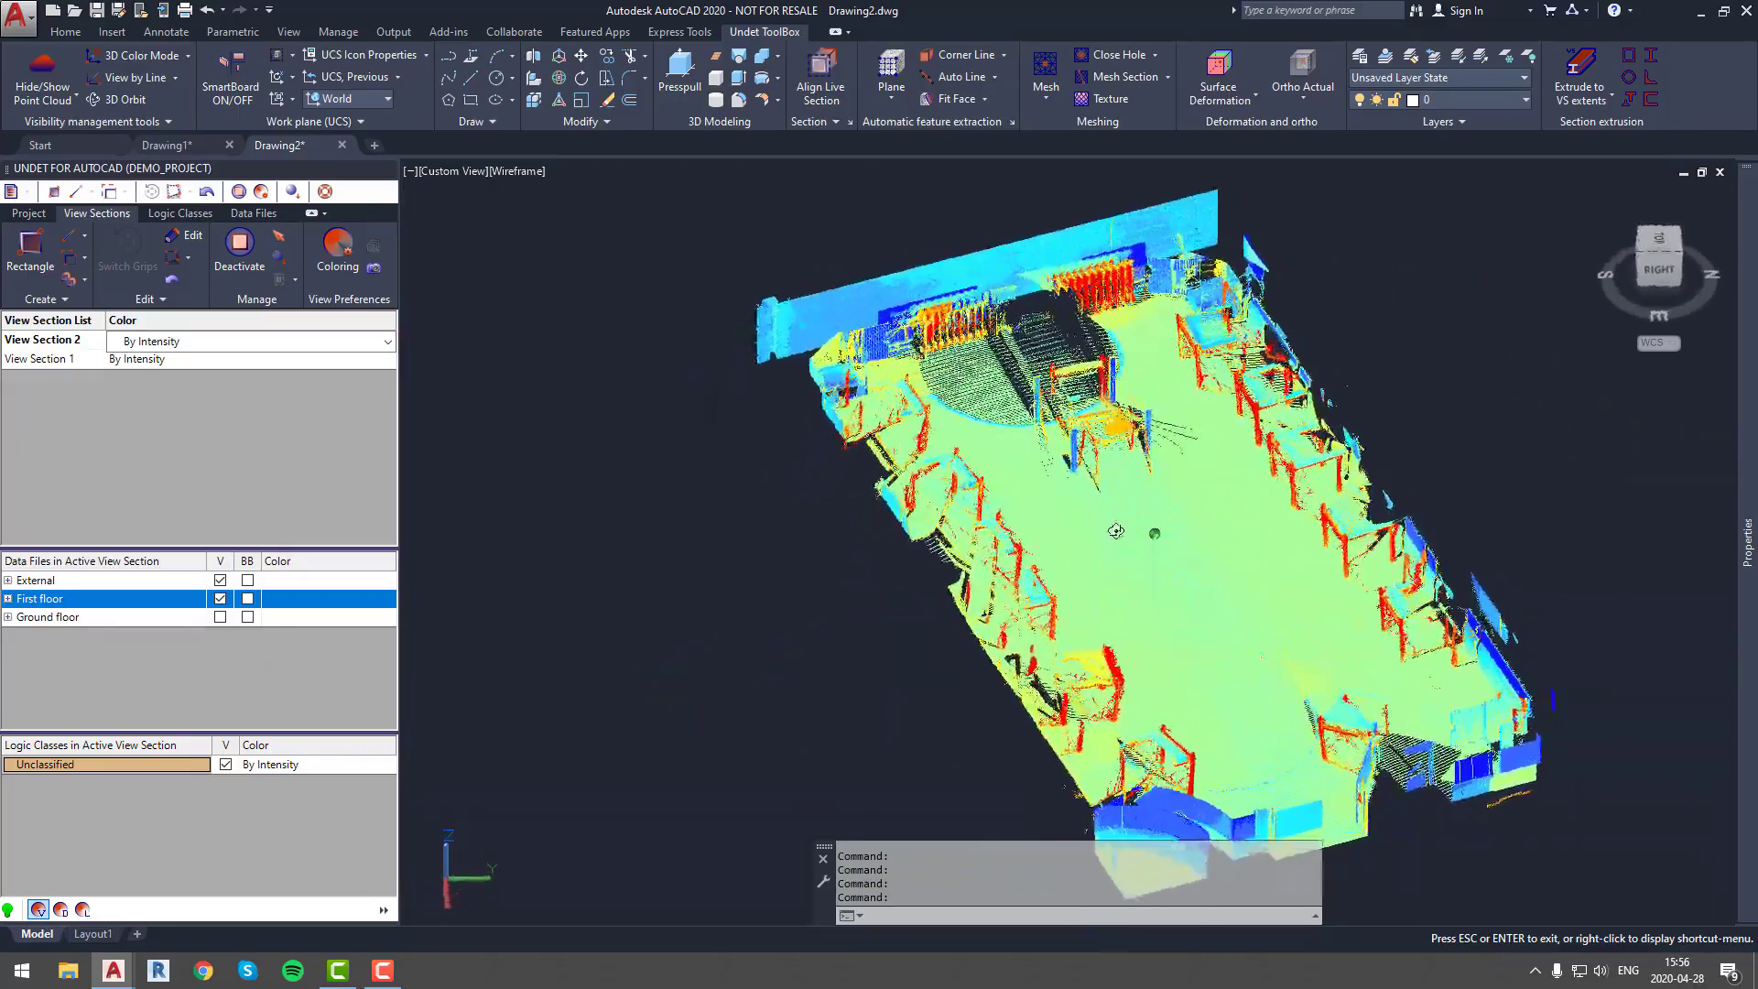
pyautogui.click(1658, 240)
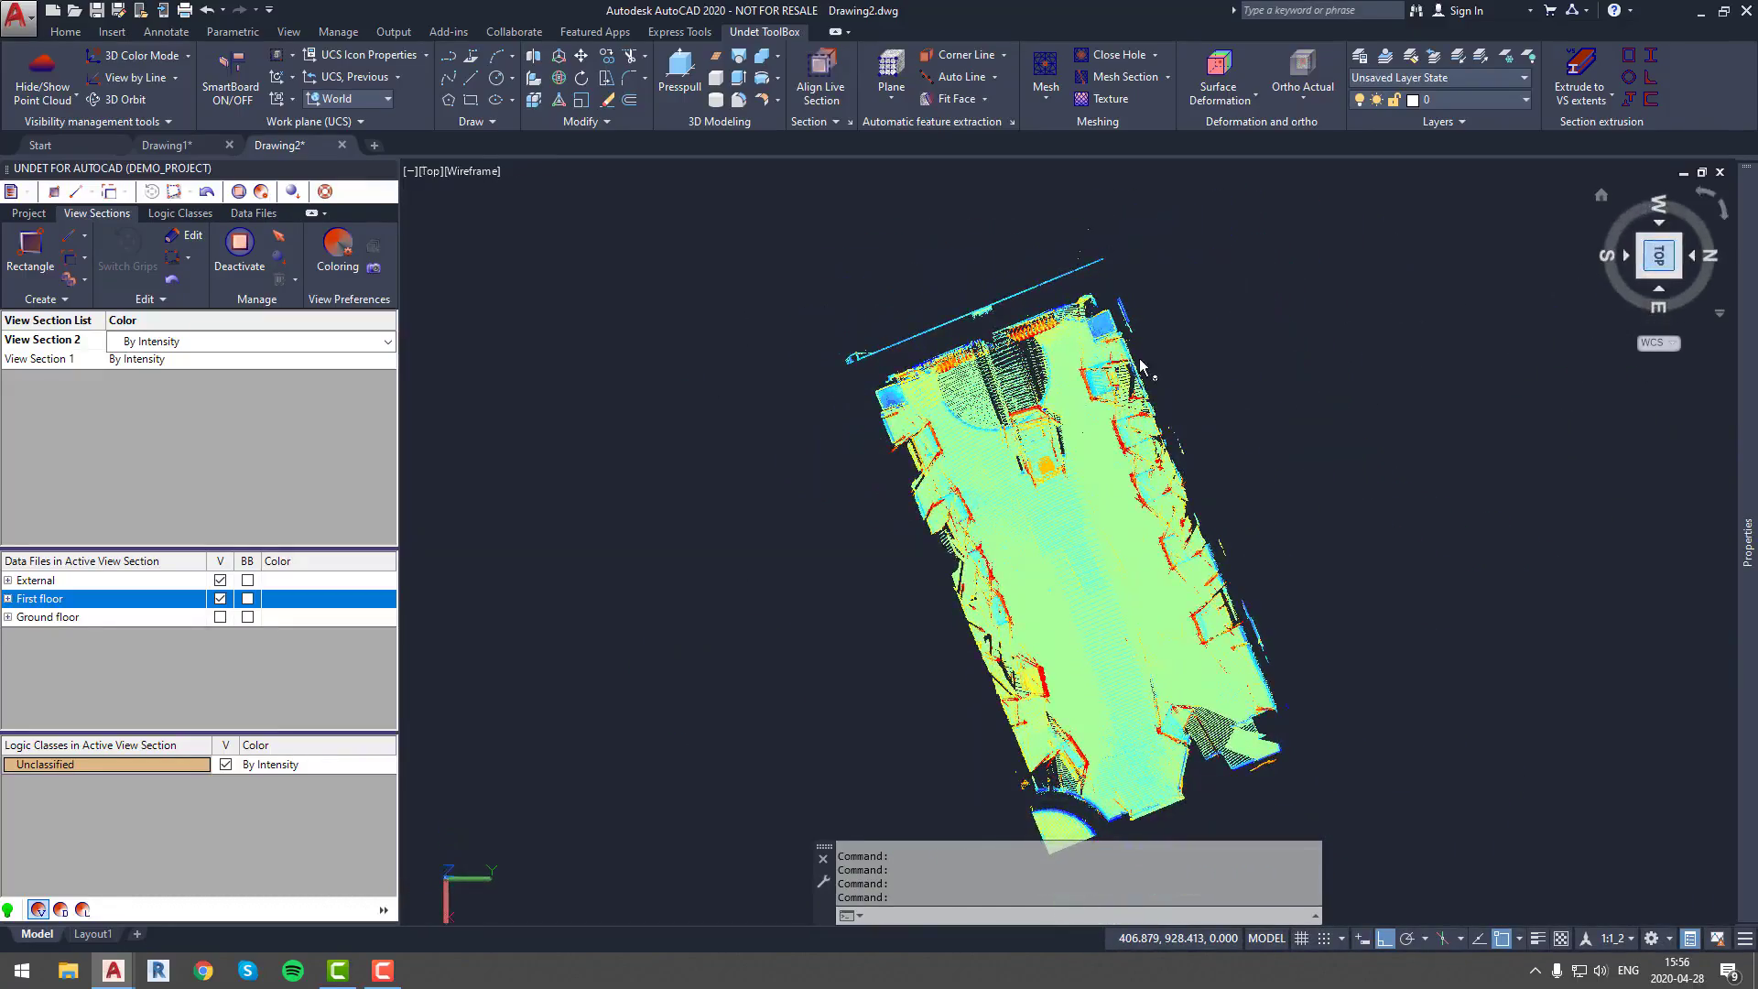
pyautogui.click(1301, 97)
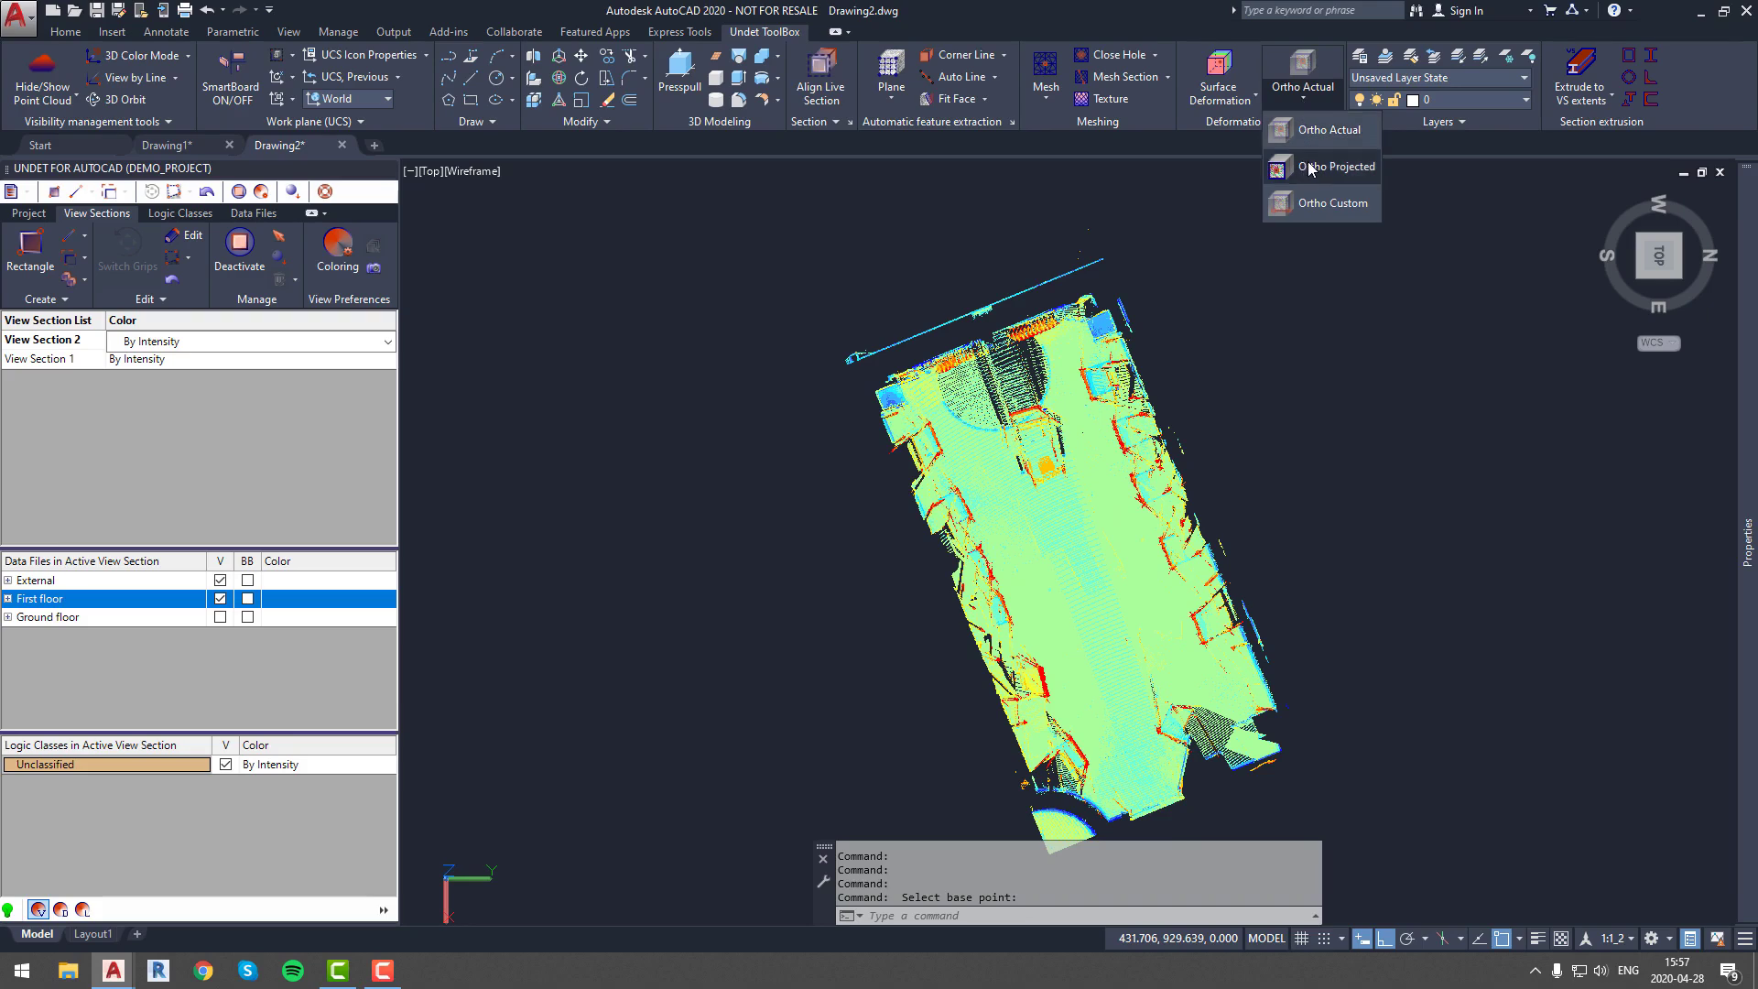
pyautogui.click(1315, 136)
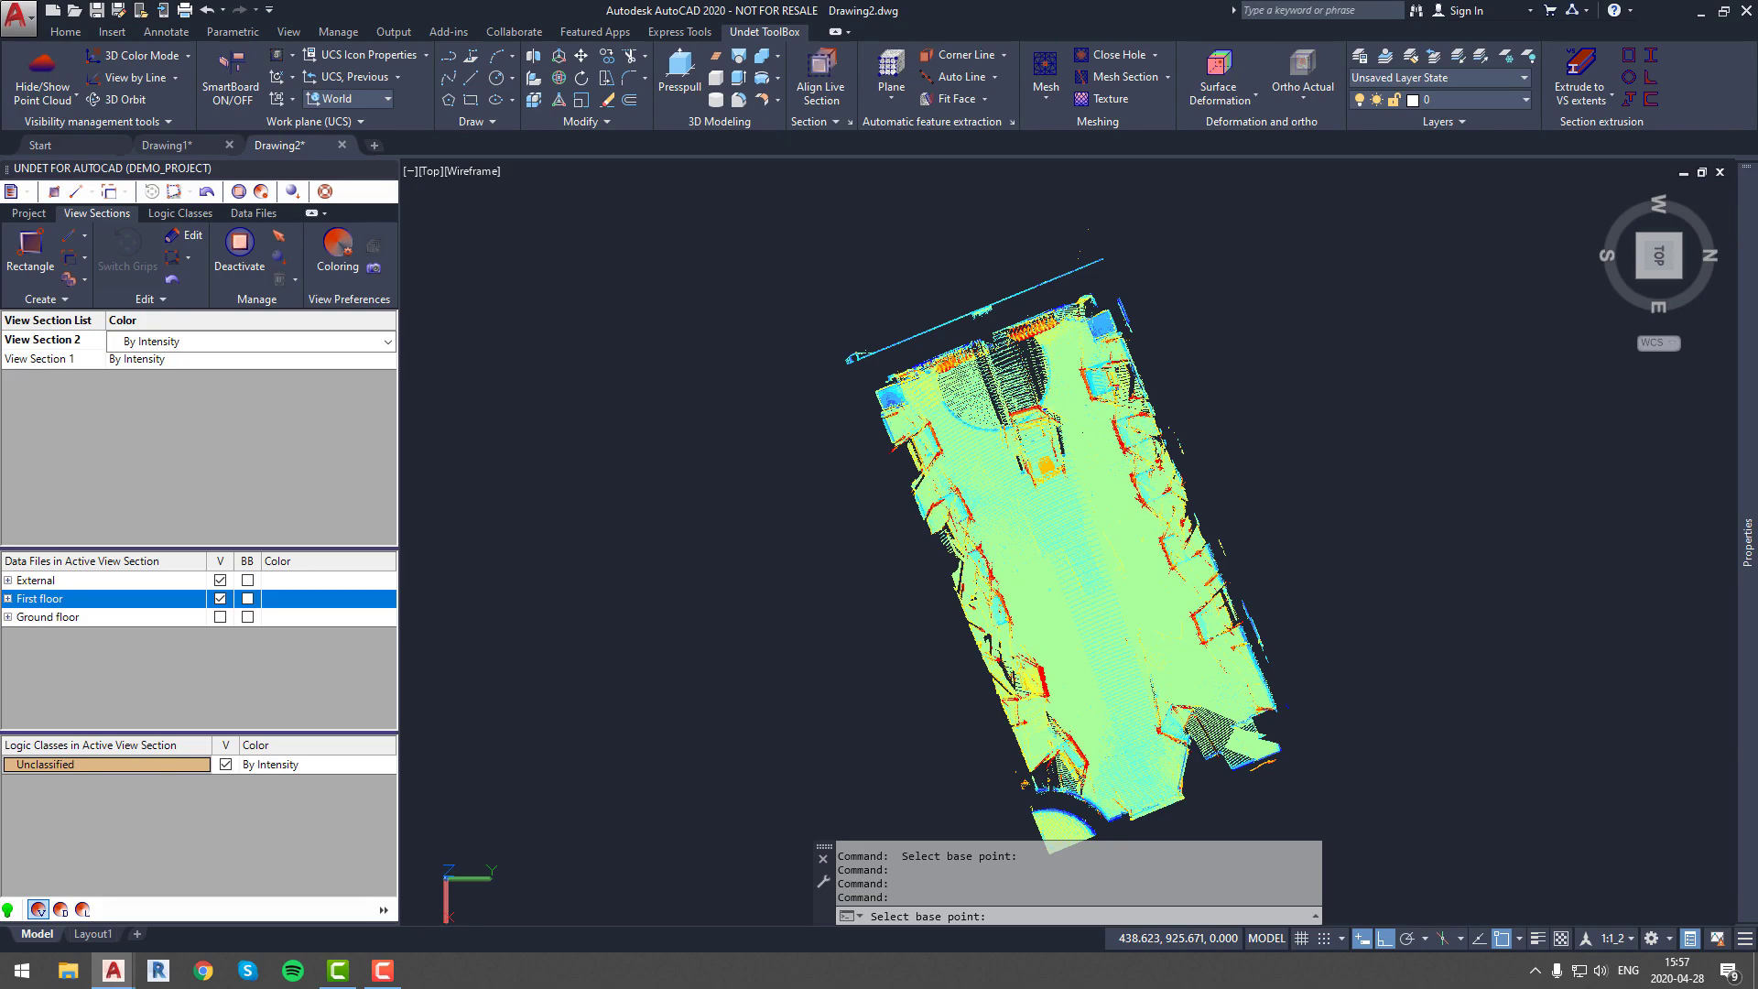
pyautogui.click(1119, 568)
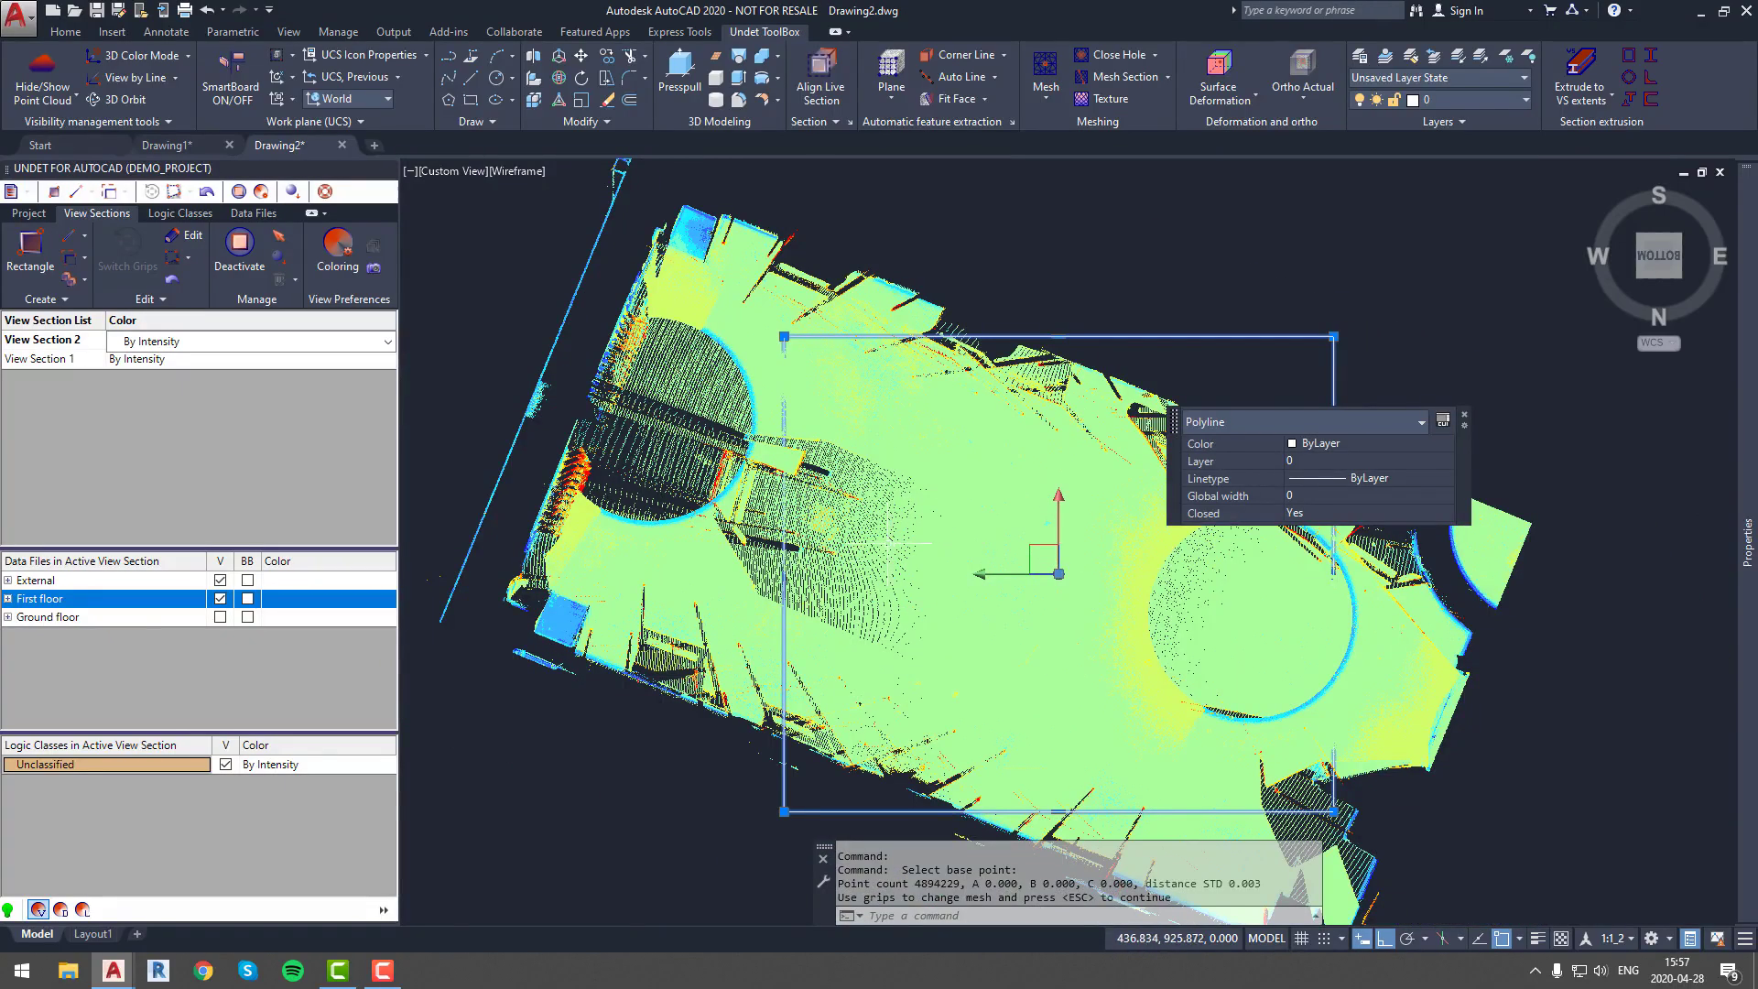
# Step: Finish the ortho image area, accept the generated preview, and select the image frame
pyautogui.click(784, 574)
pyautogui.press('Escape')
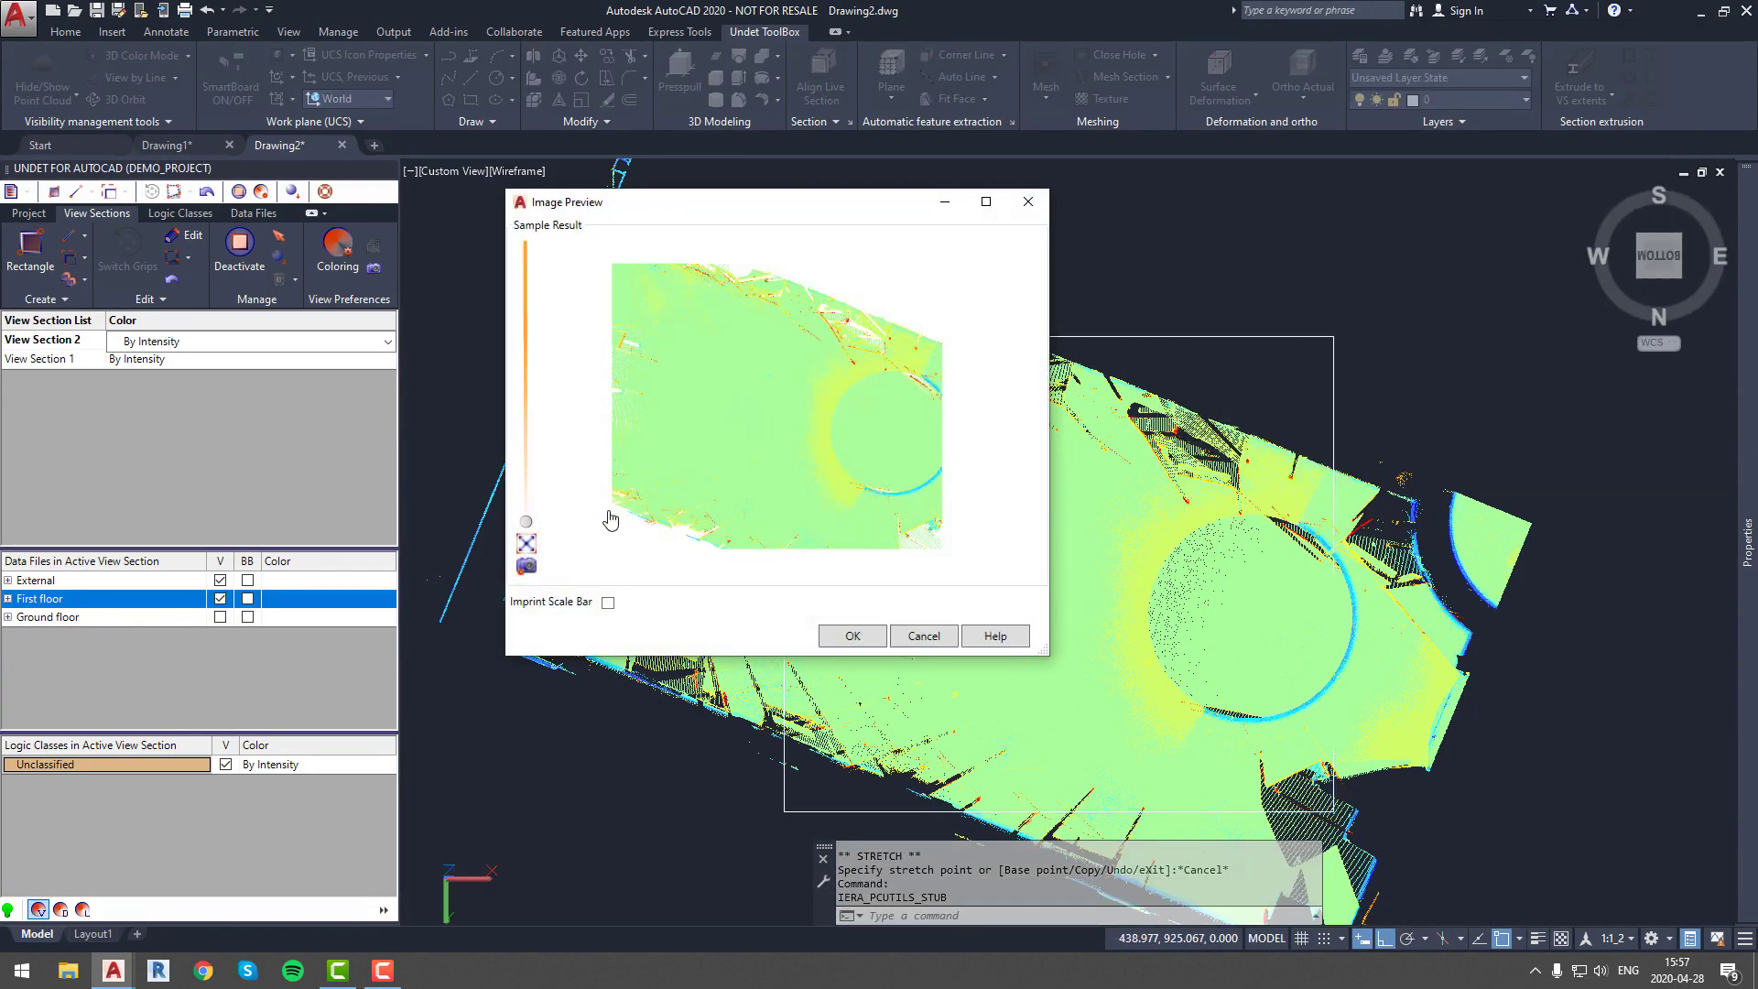
pyautogui.moveTo(527, 524)
pyautogui.mouseDown()
pyautogui.moveTo(515, 394)
pyautogui.moveTo(527, 522)
pyautogui.mouseUp()
pyautogui.click(844, 649)
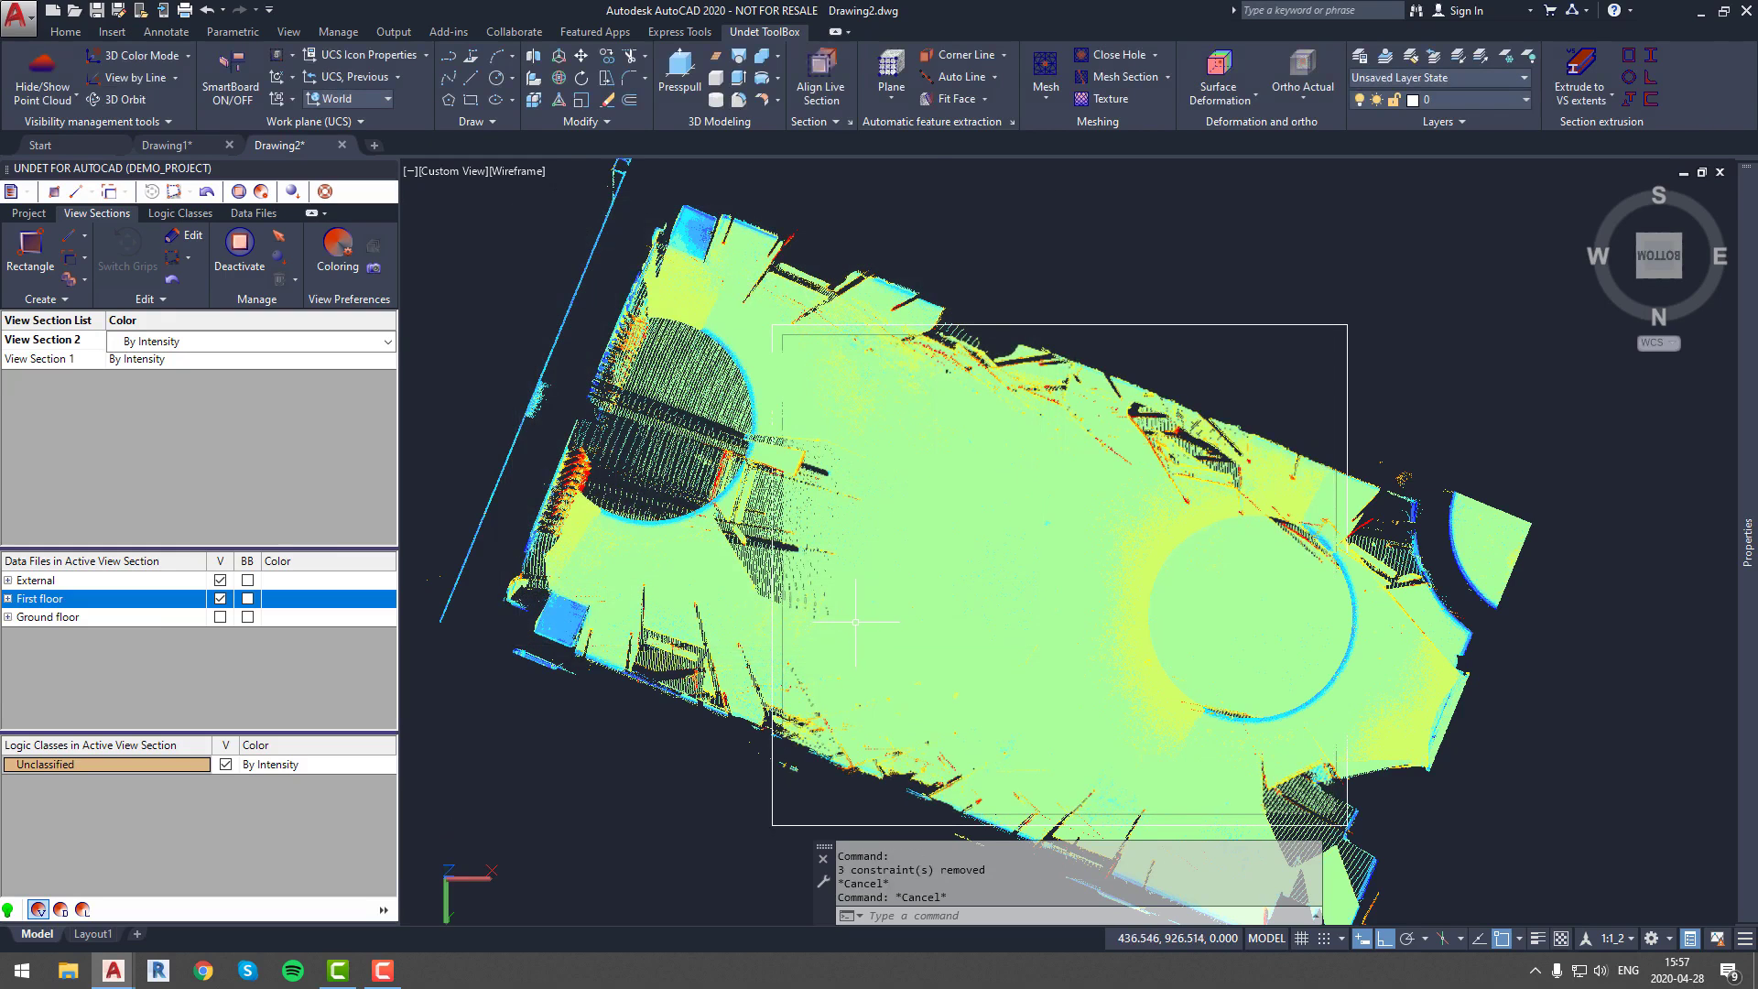
pyautogui.scroll(-3, 845, 580)
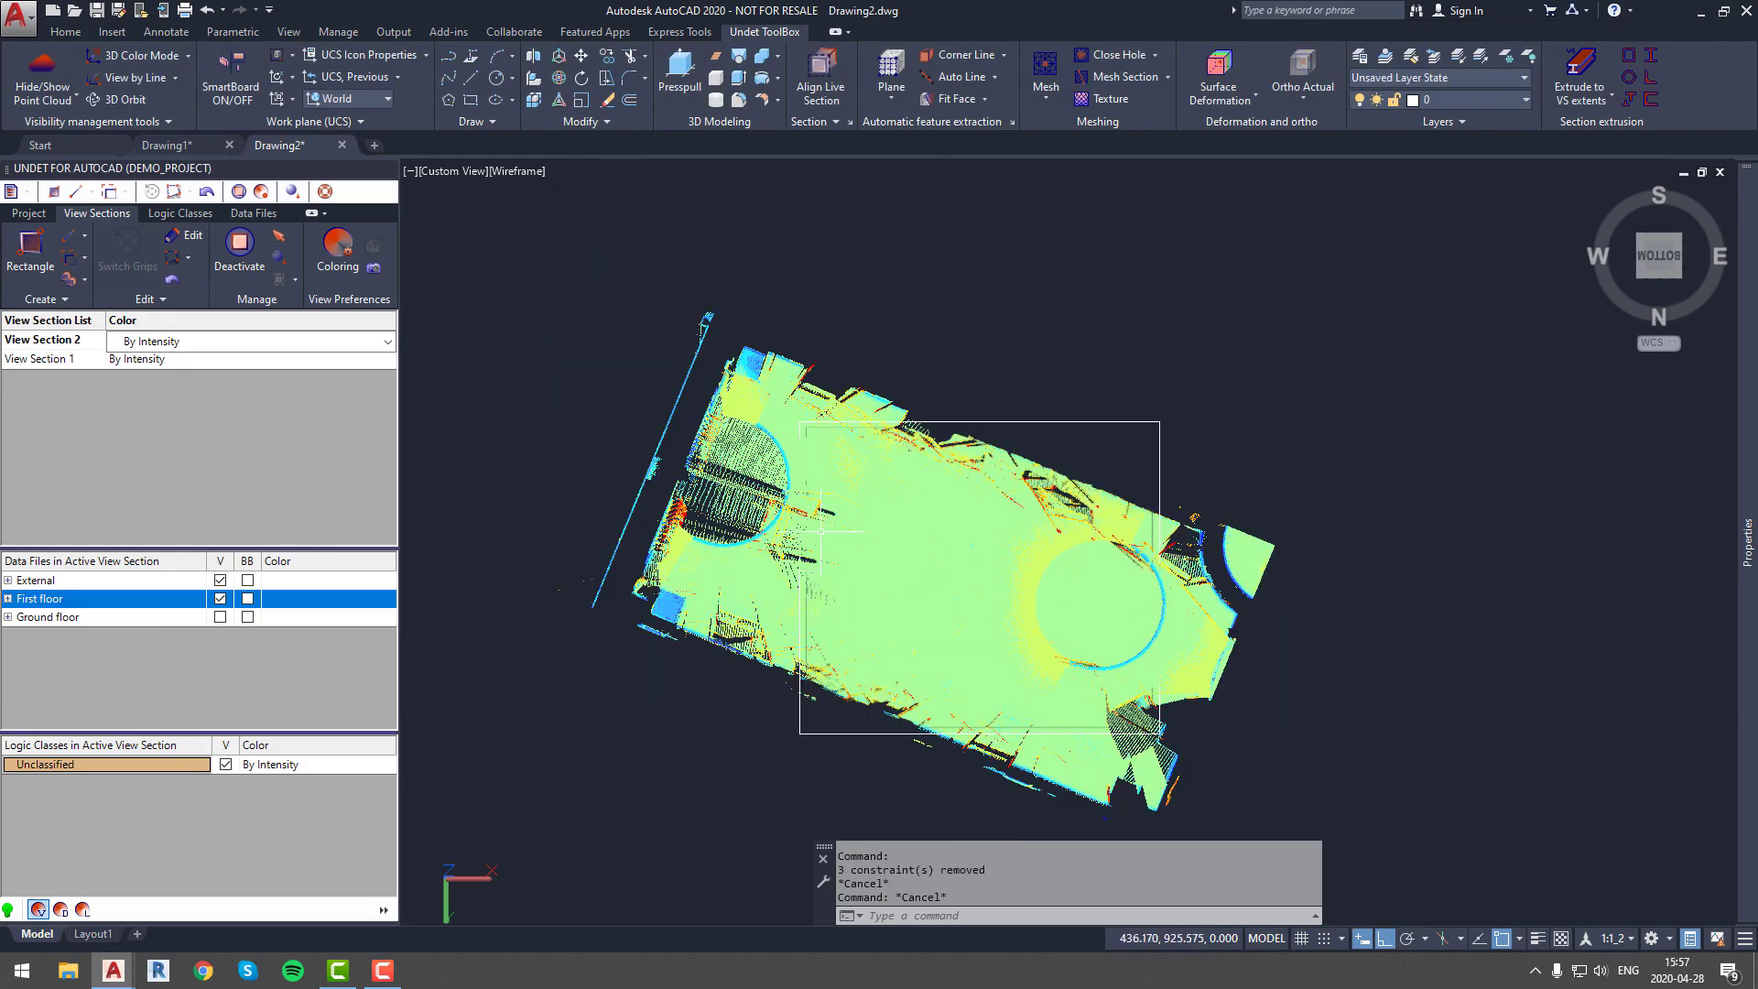
pyautogui.click(1007, 422)
# Step: Set View Section 2's colour mode to By Plane and apply it to the floor cloud
pyautogui.press('Escape')
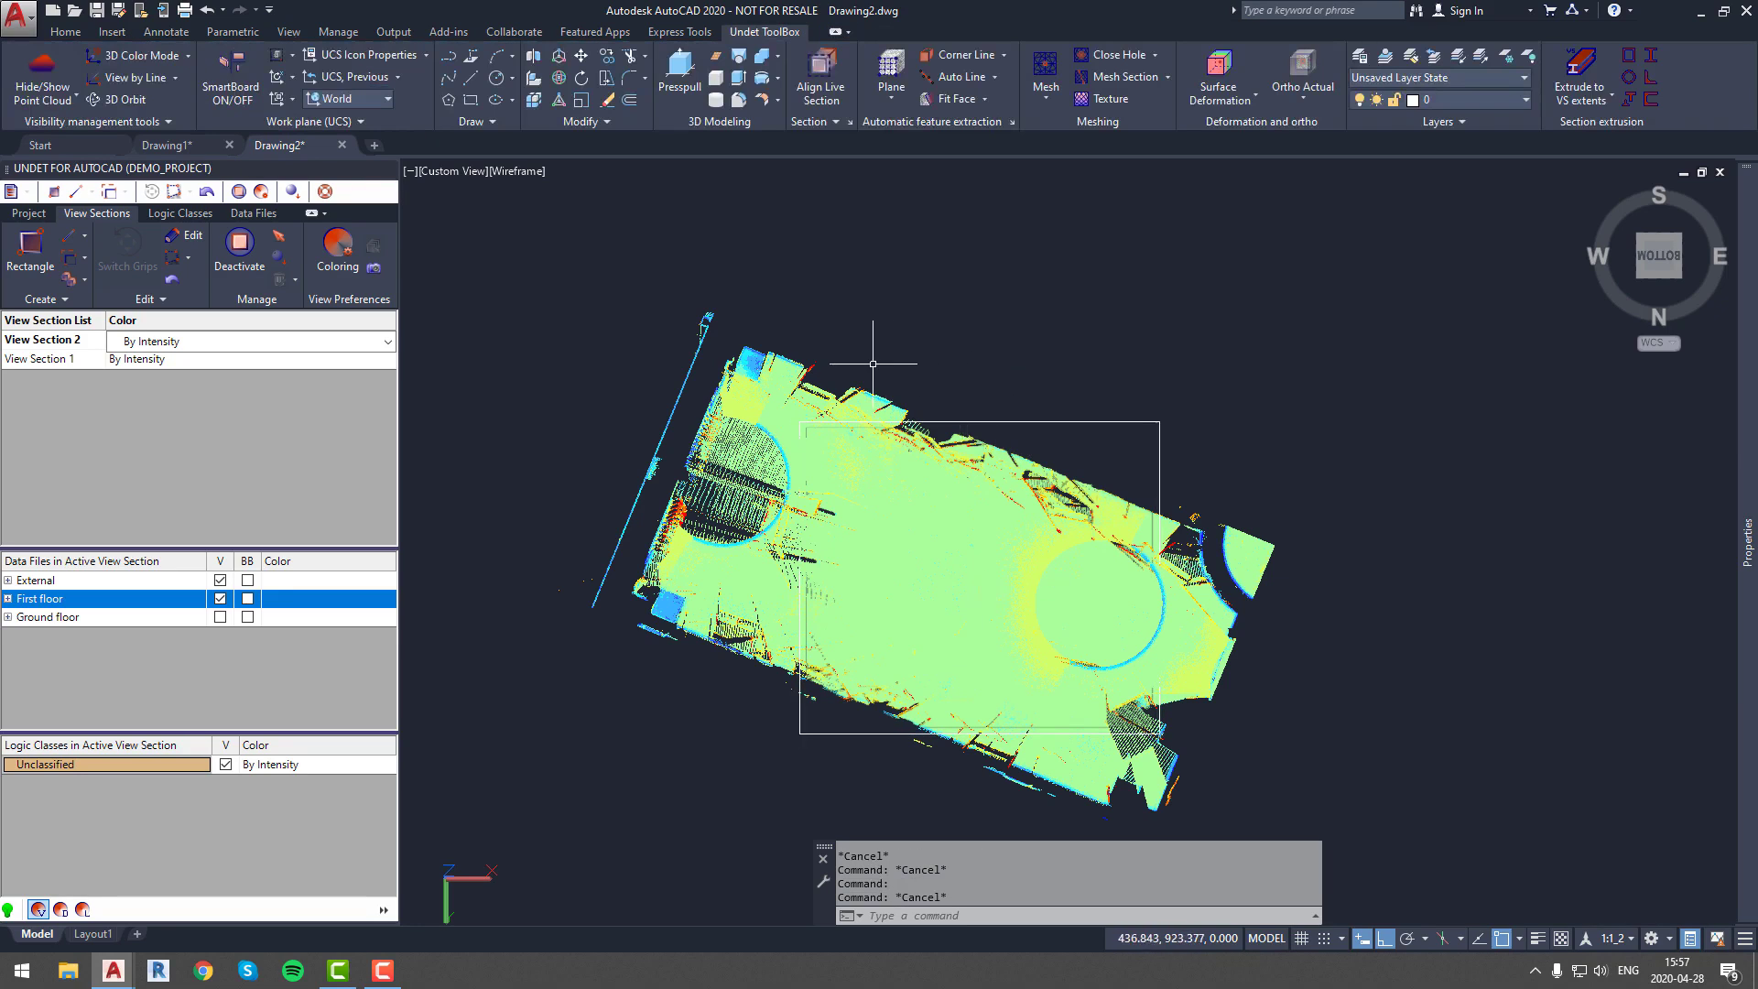
pyautogui.click(196, 341)
pyautogui.click(147, 403)
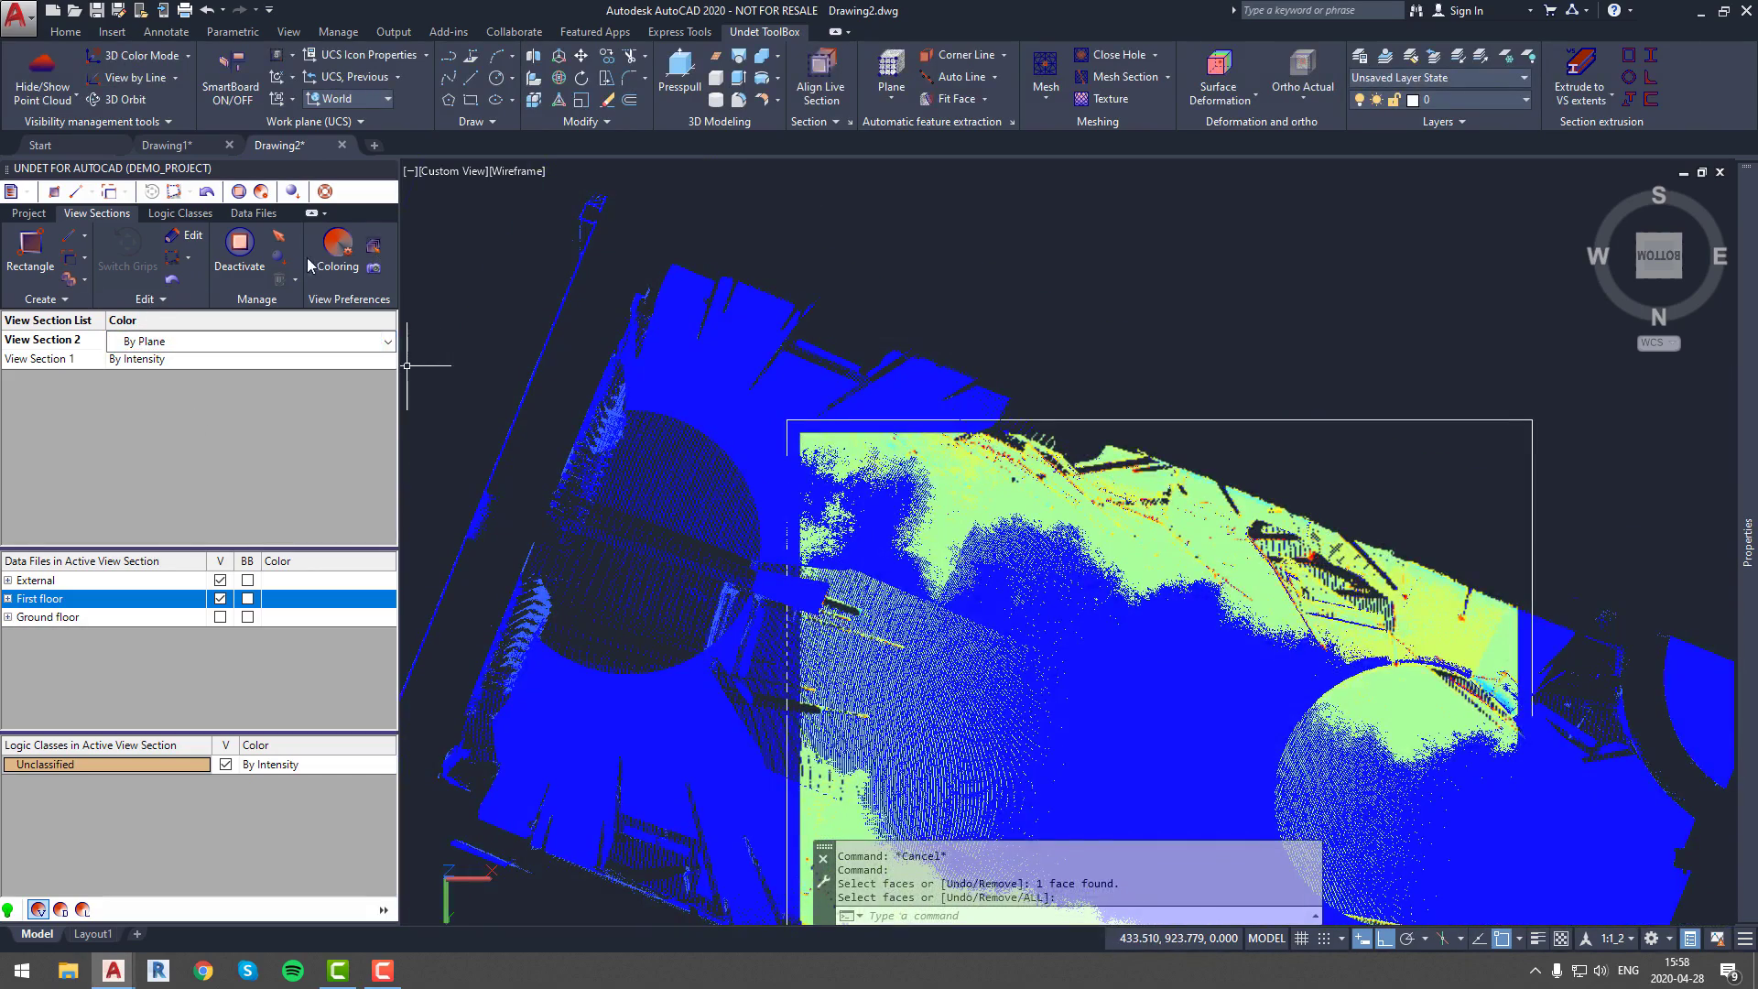
pyautogui.click(1541, 785)
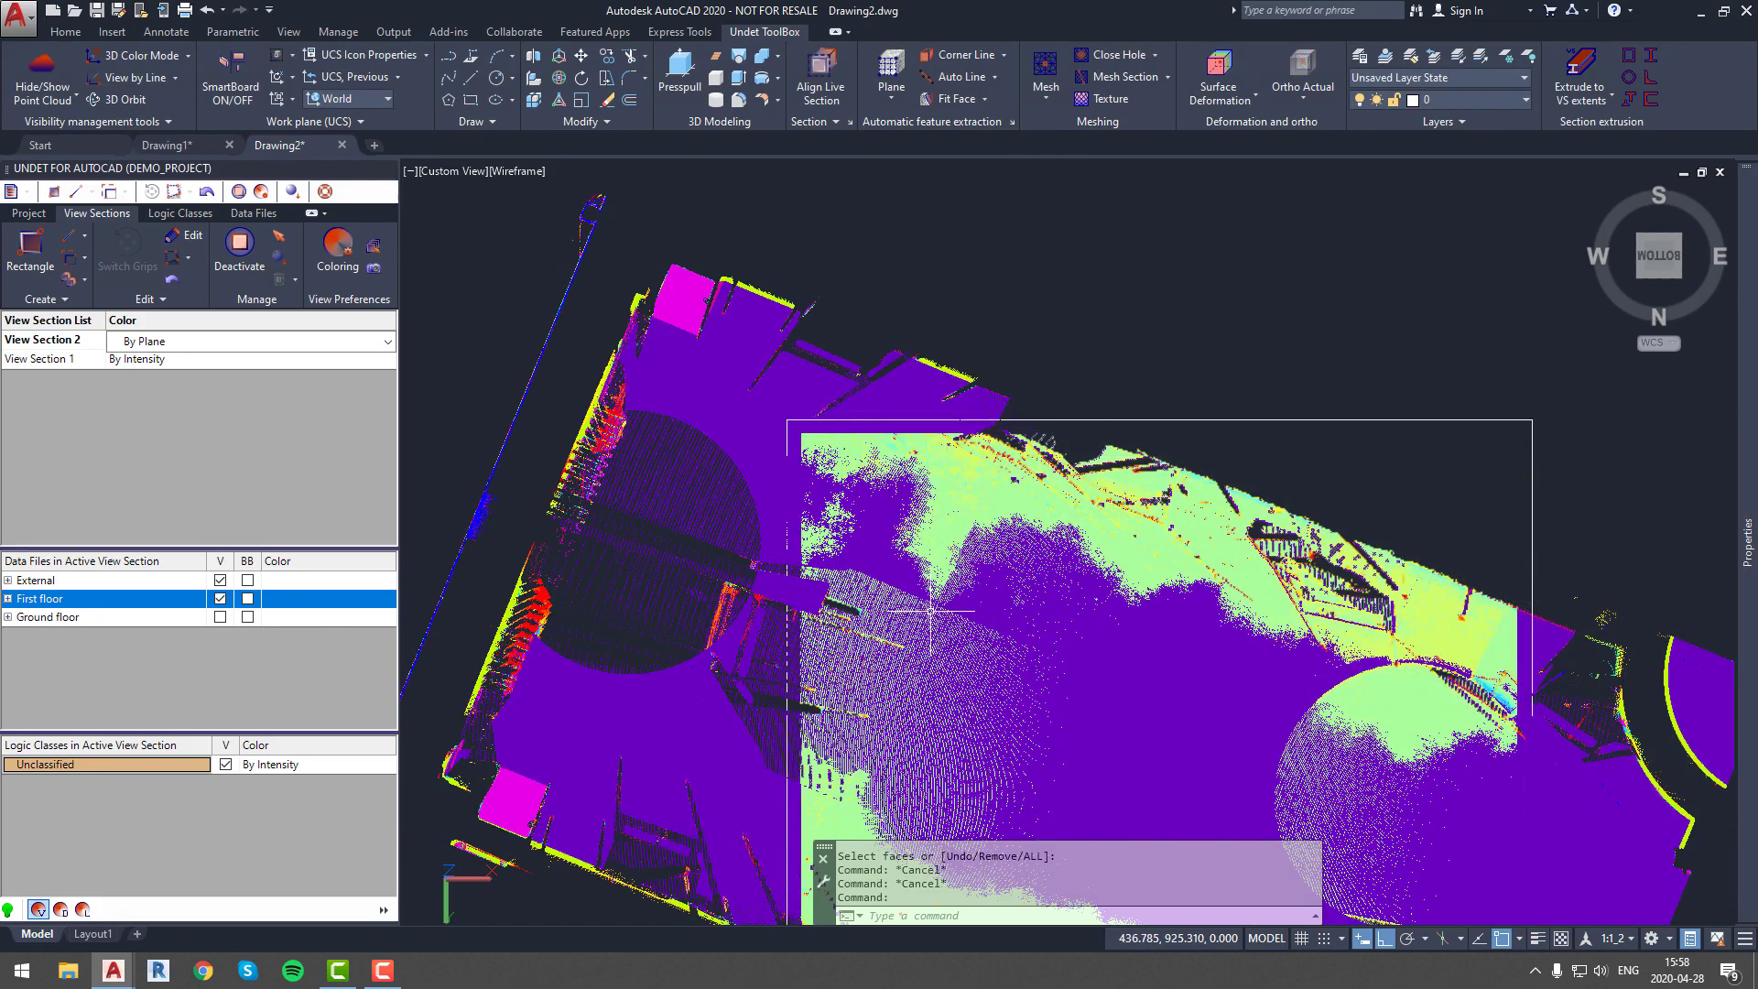
# Step: Move the ortho image with M to the lower right, clear of the floor cloud
pyautogui.scroll(3, 871, 505)
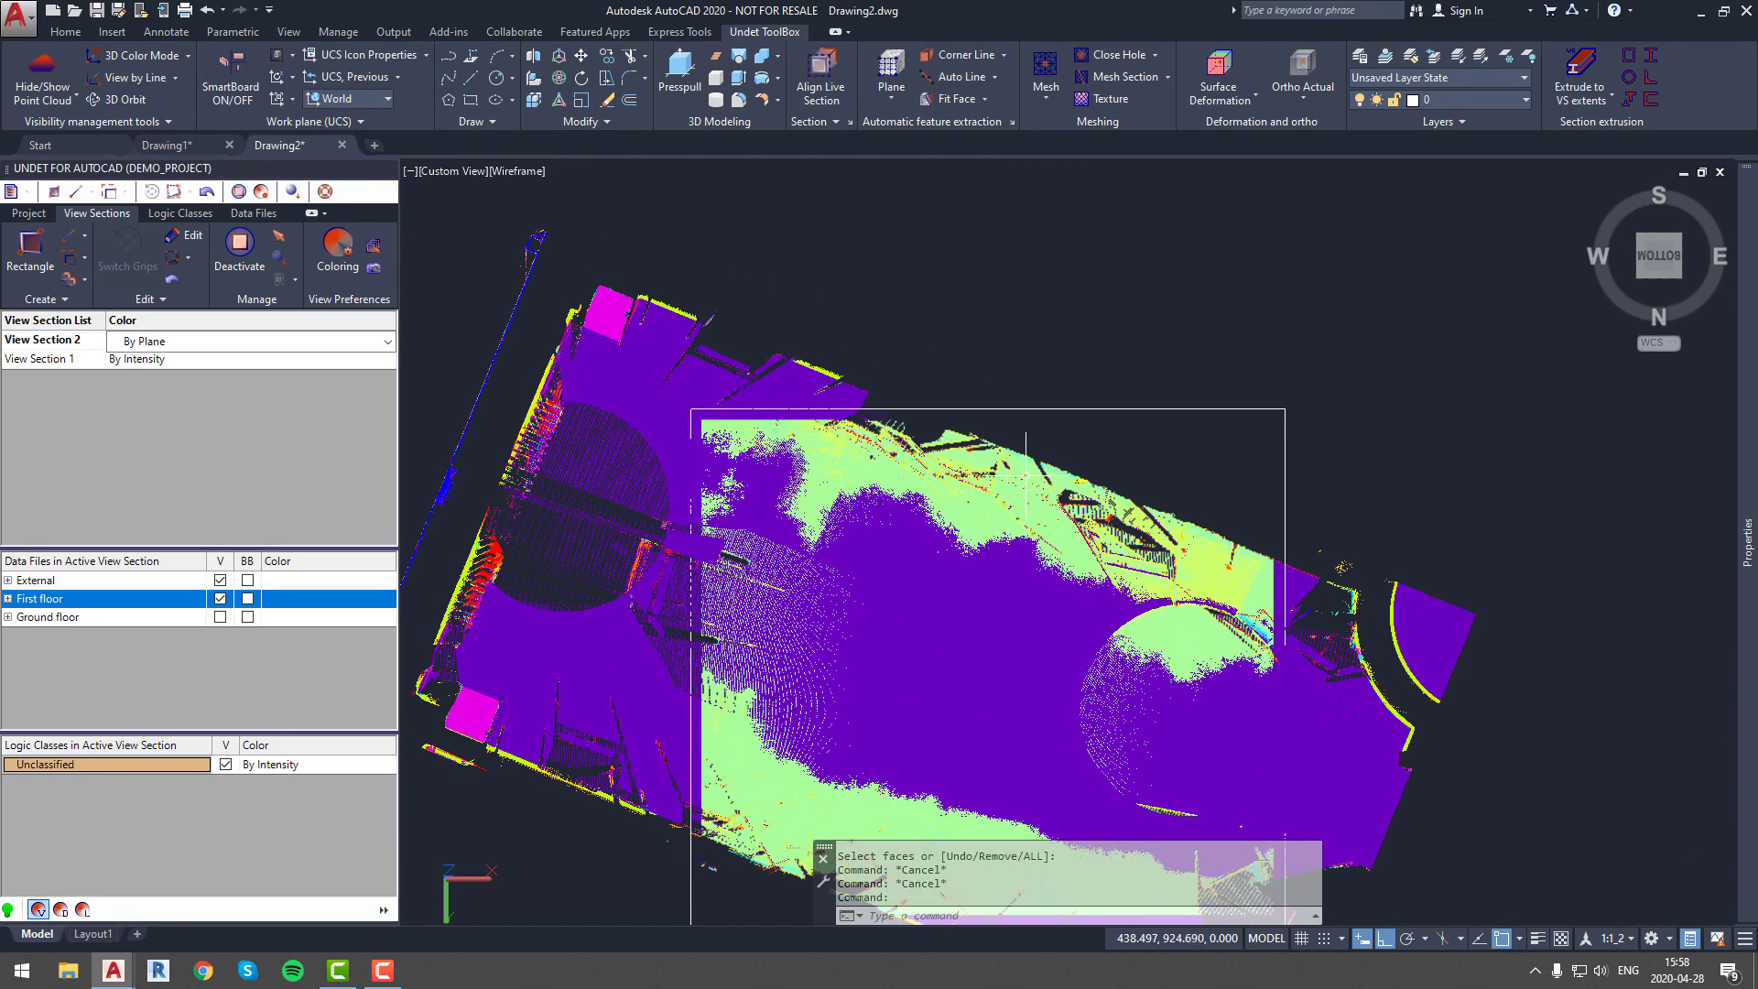
pyautogui.click(50, 89)
pyautogui.scroll(-3, 970, 656)
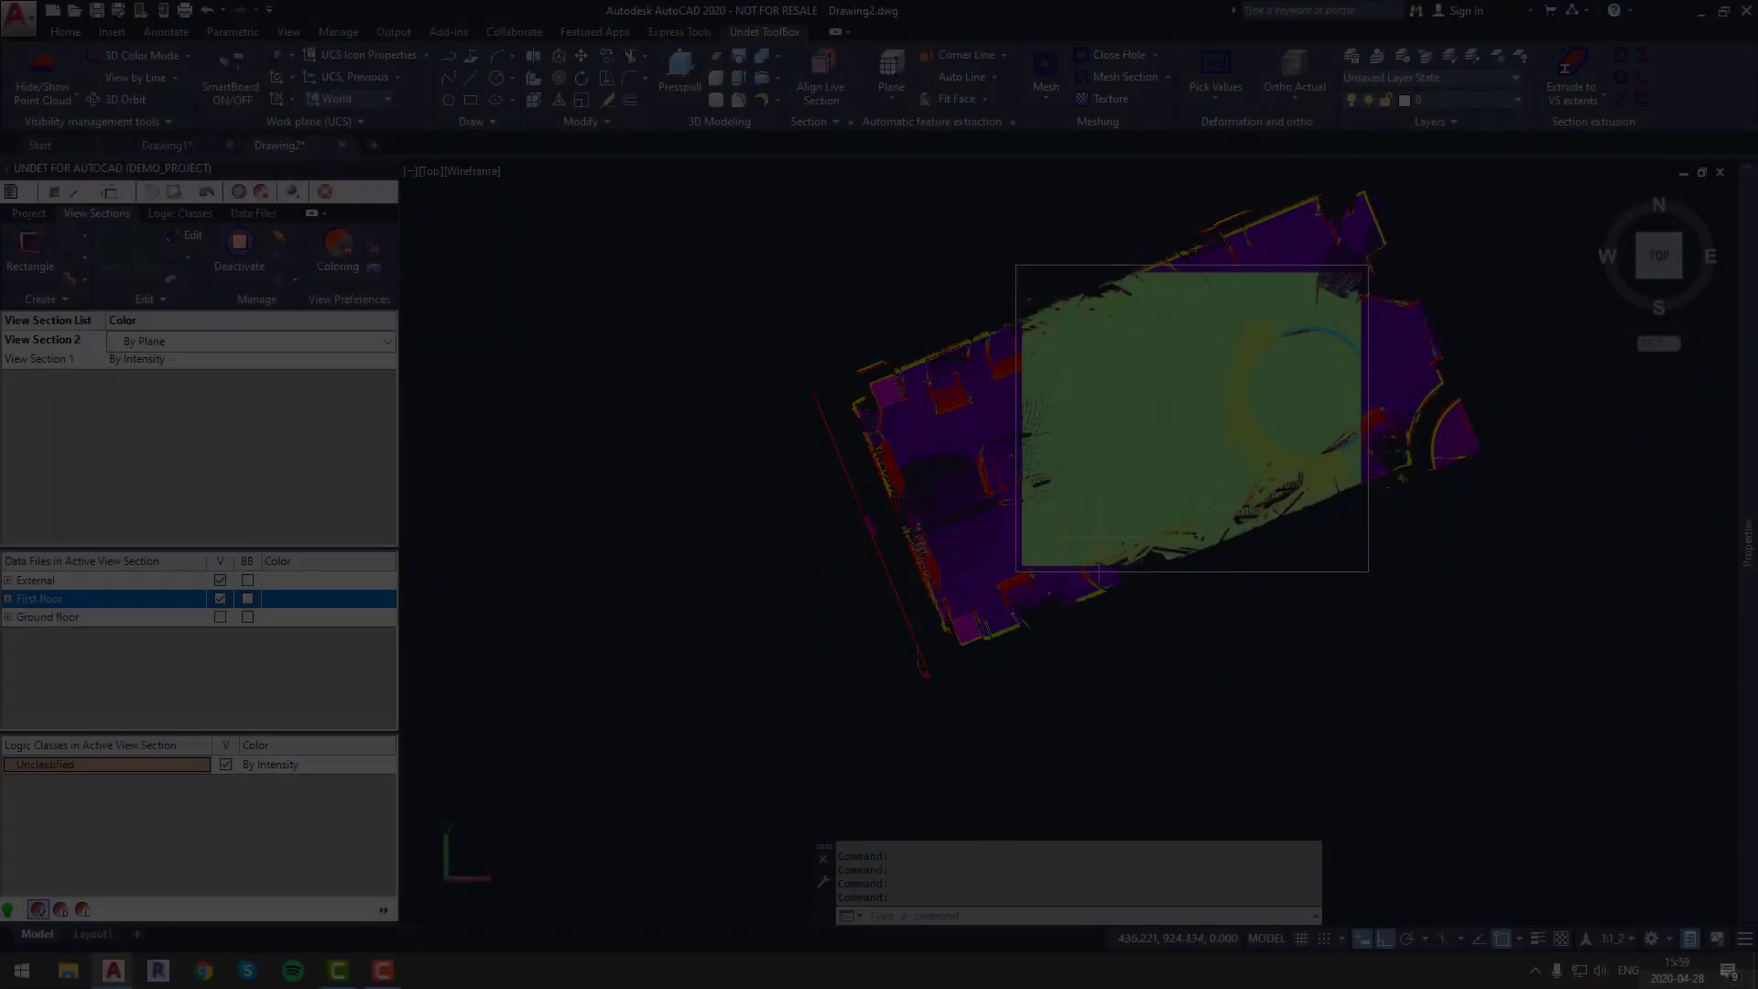
pyautogui.click(1317, 561)
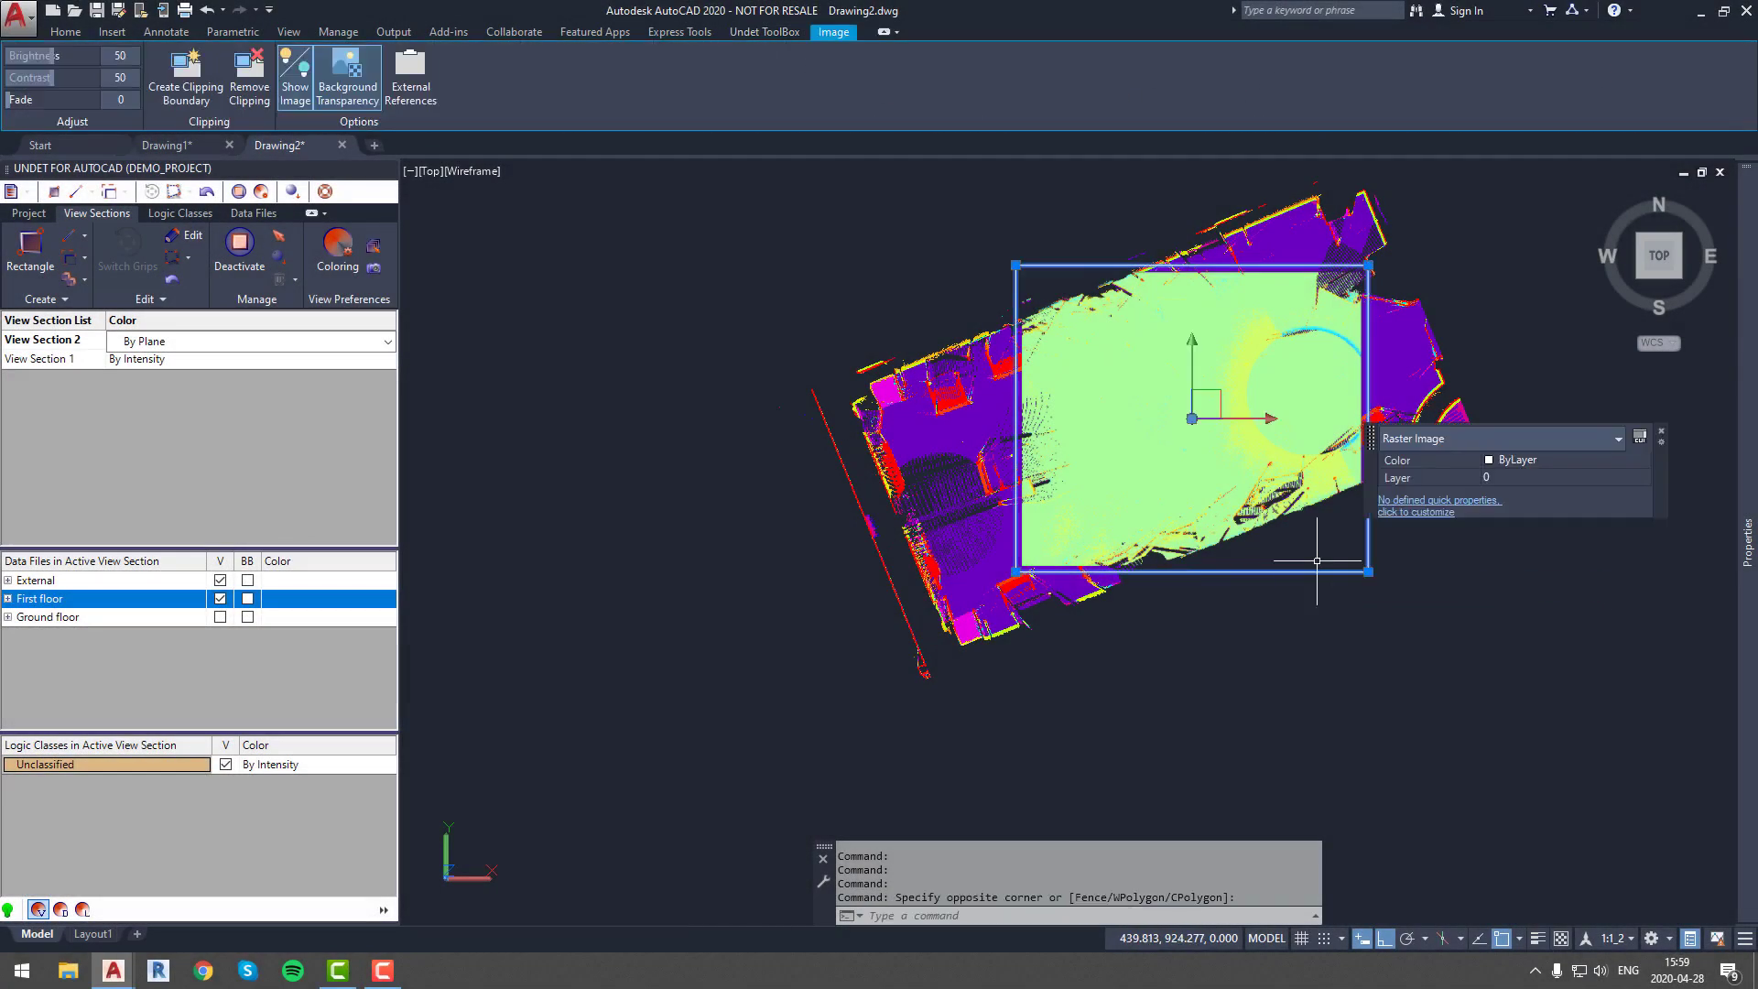
pyautogui.write('M')
pyautogui.press('Return')
pyautogui.click(1329, 562)
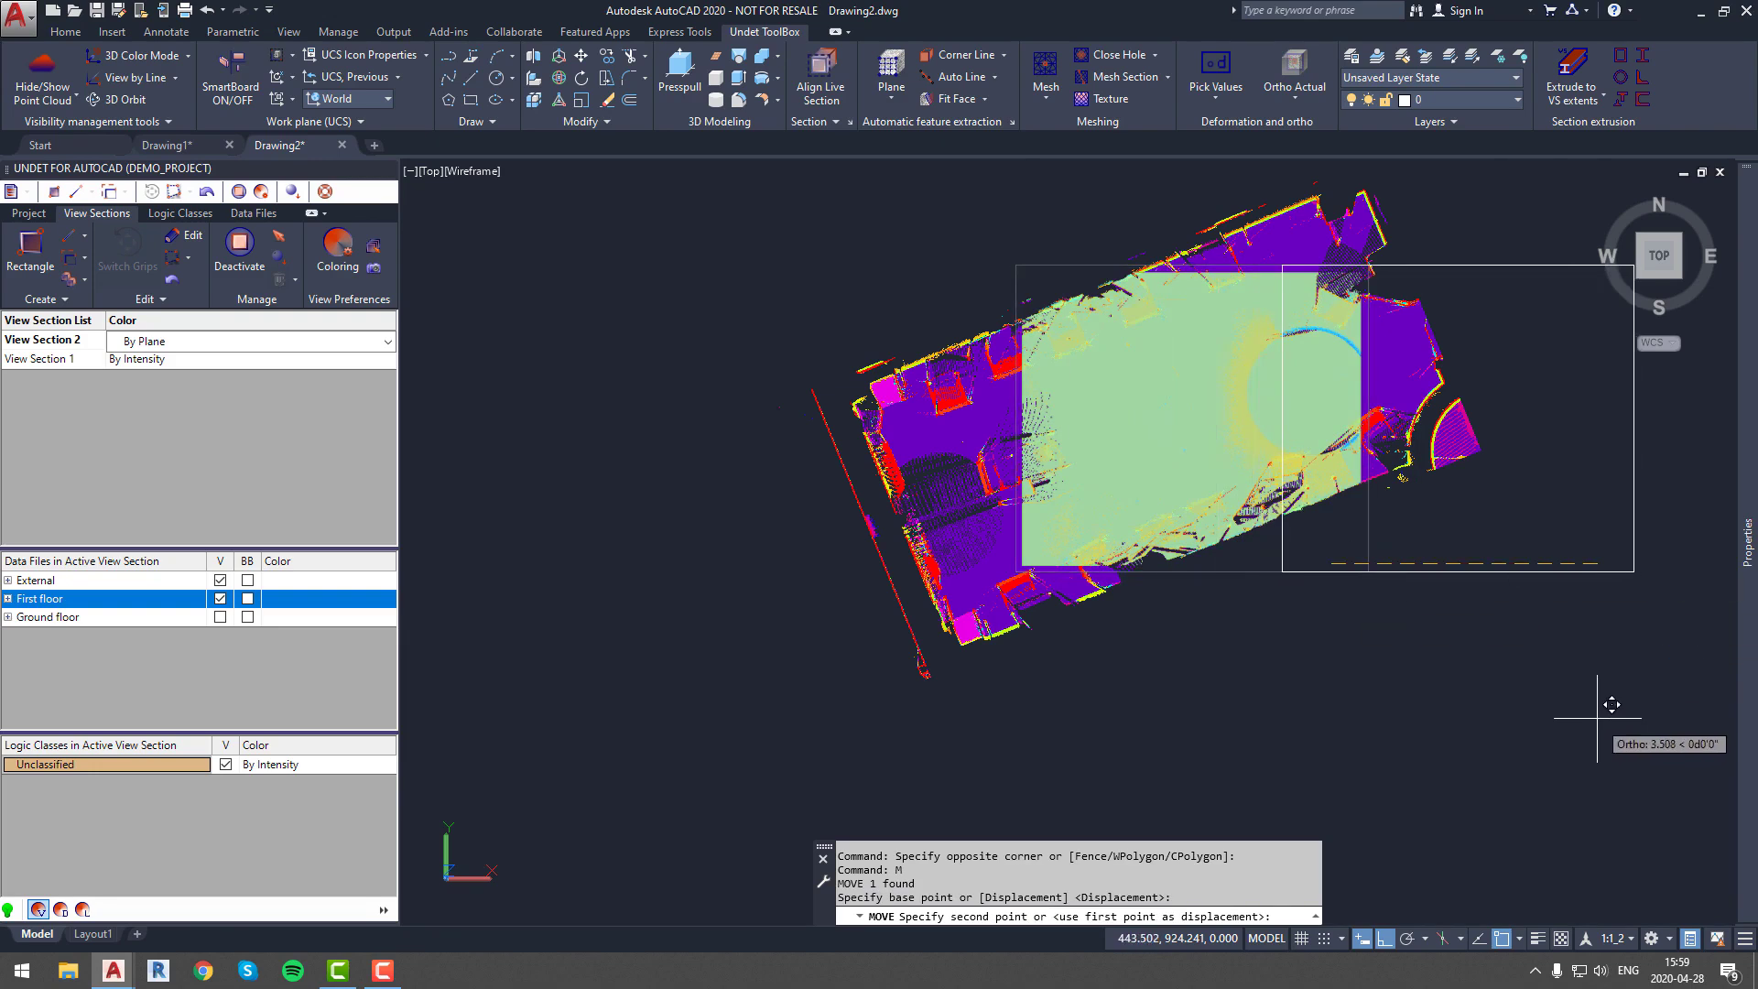
pyautogui.scroll(-4, 1597, 719)
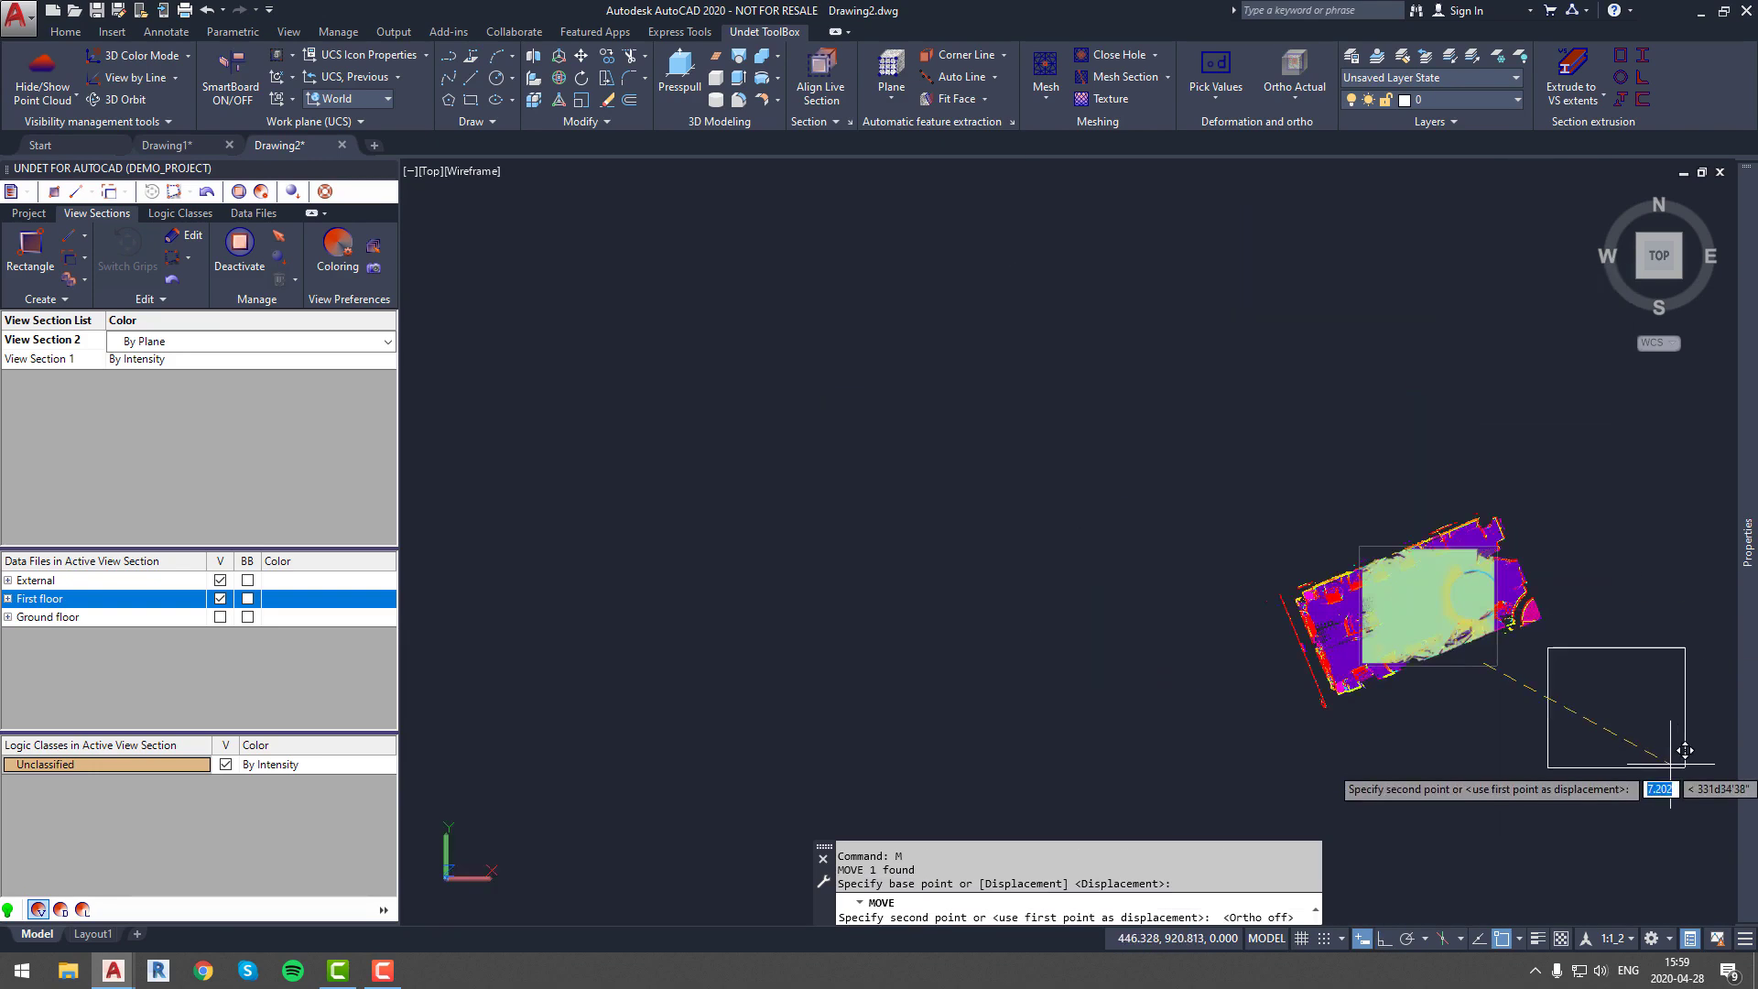
pyautogui.click(1684, 751)
pyautogui.scroll(5, 1464, 622)
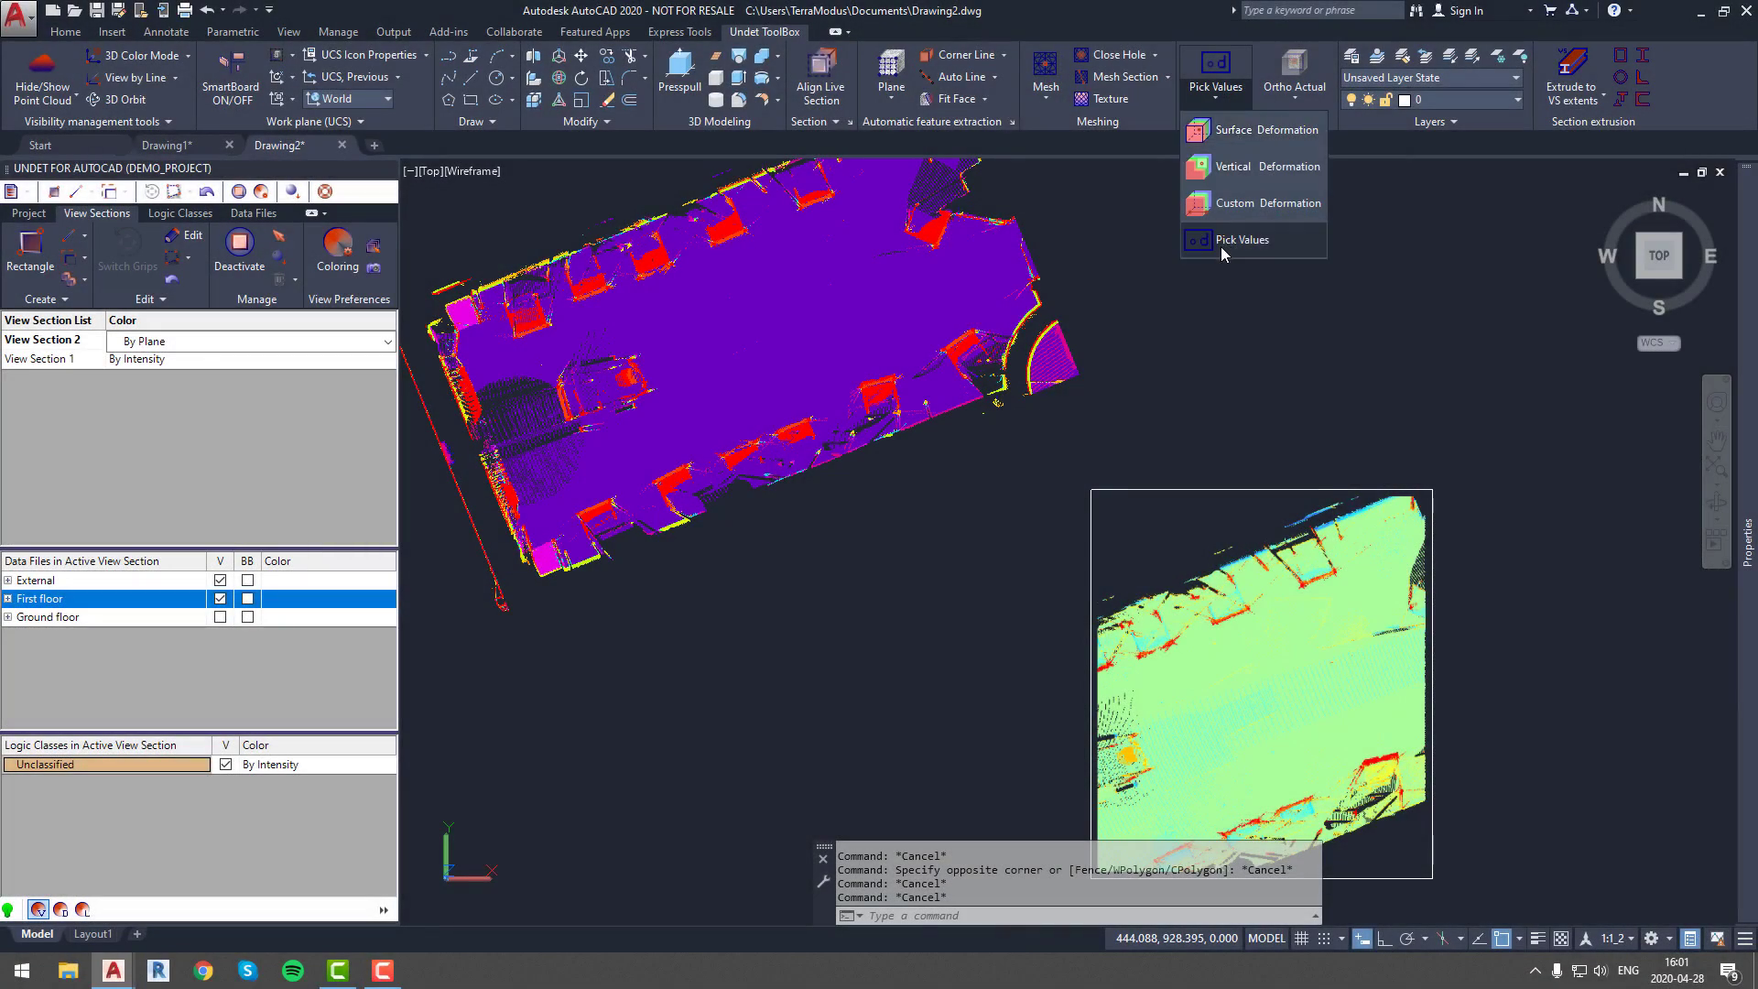
# Step: Place FL elevation labels across the floor using values picked from the ortho image
pyautogui.click(1227, 245)
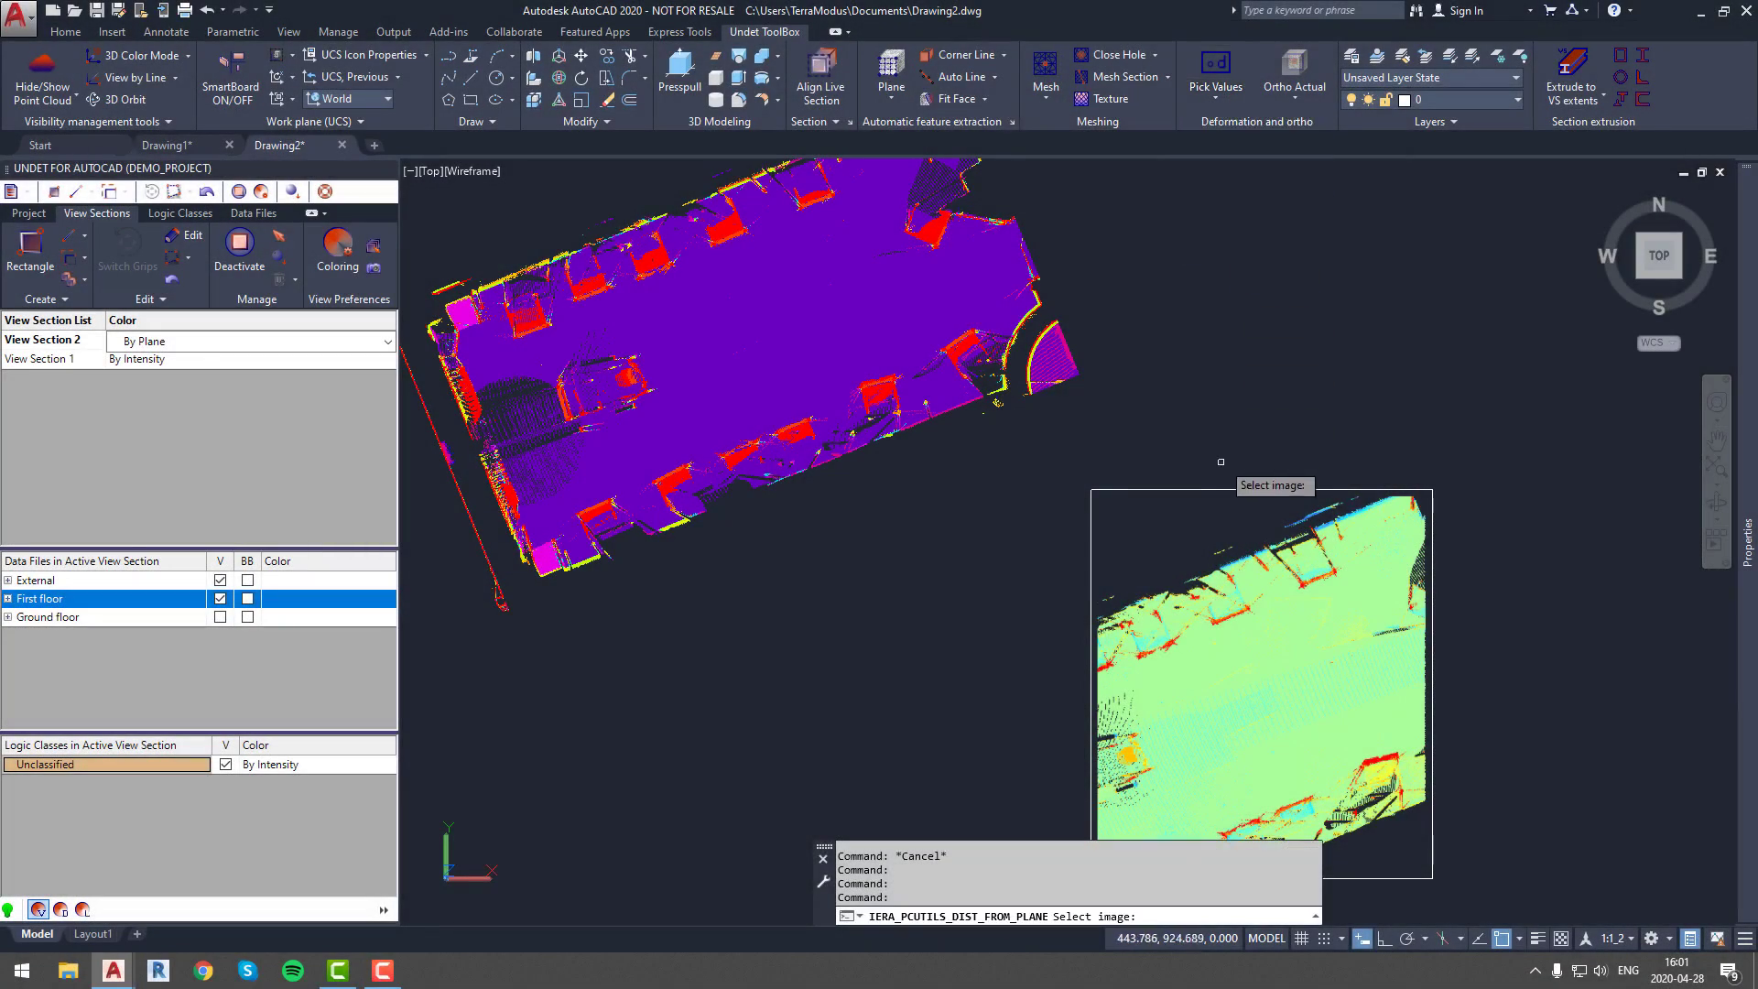
pyautogui.click(1218, 493)
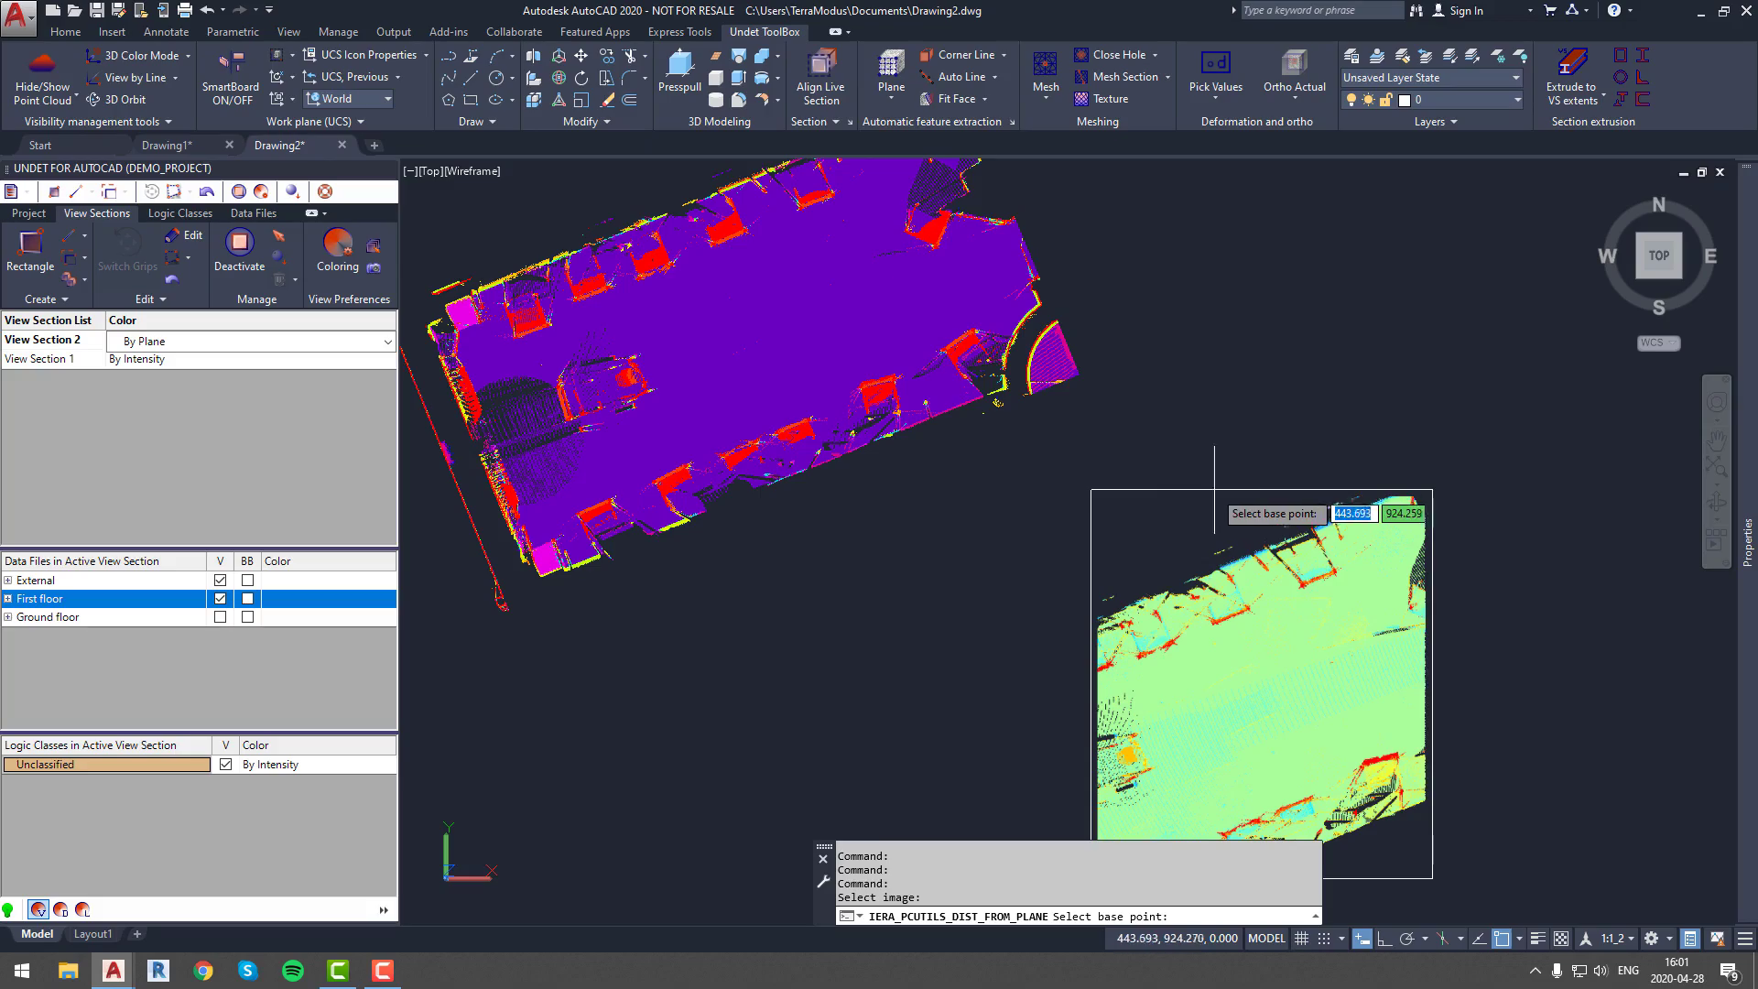
pyautogui.scroll(3, 795, 384)
pyautogui.scroll(4, 795, 385)
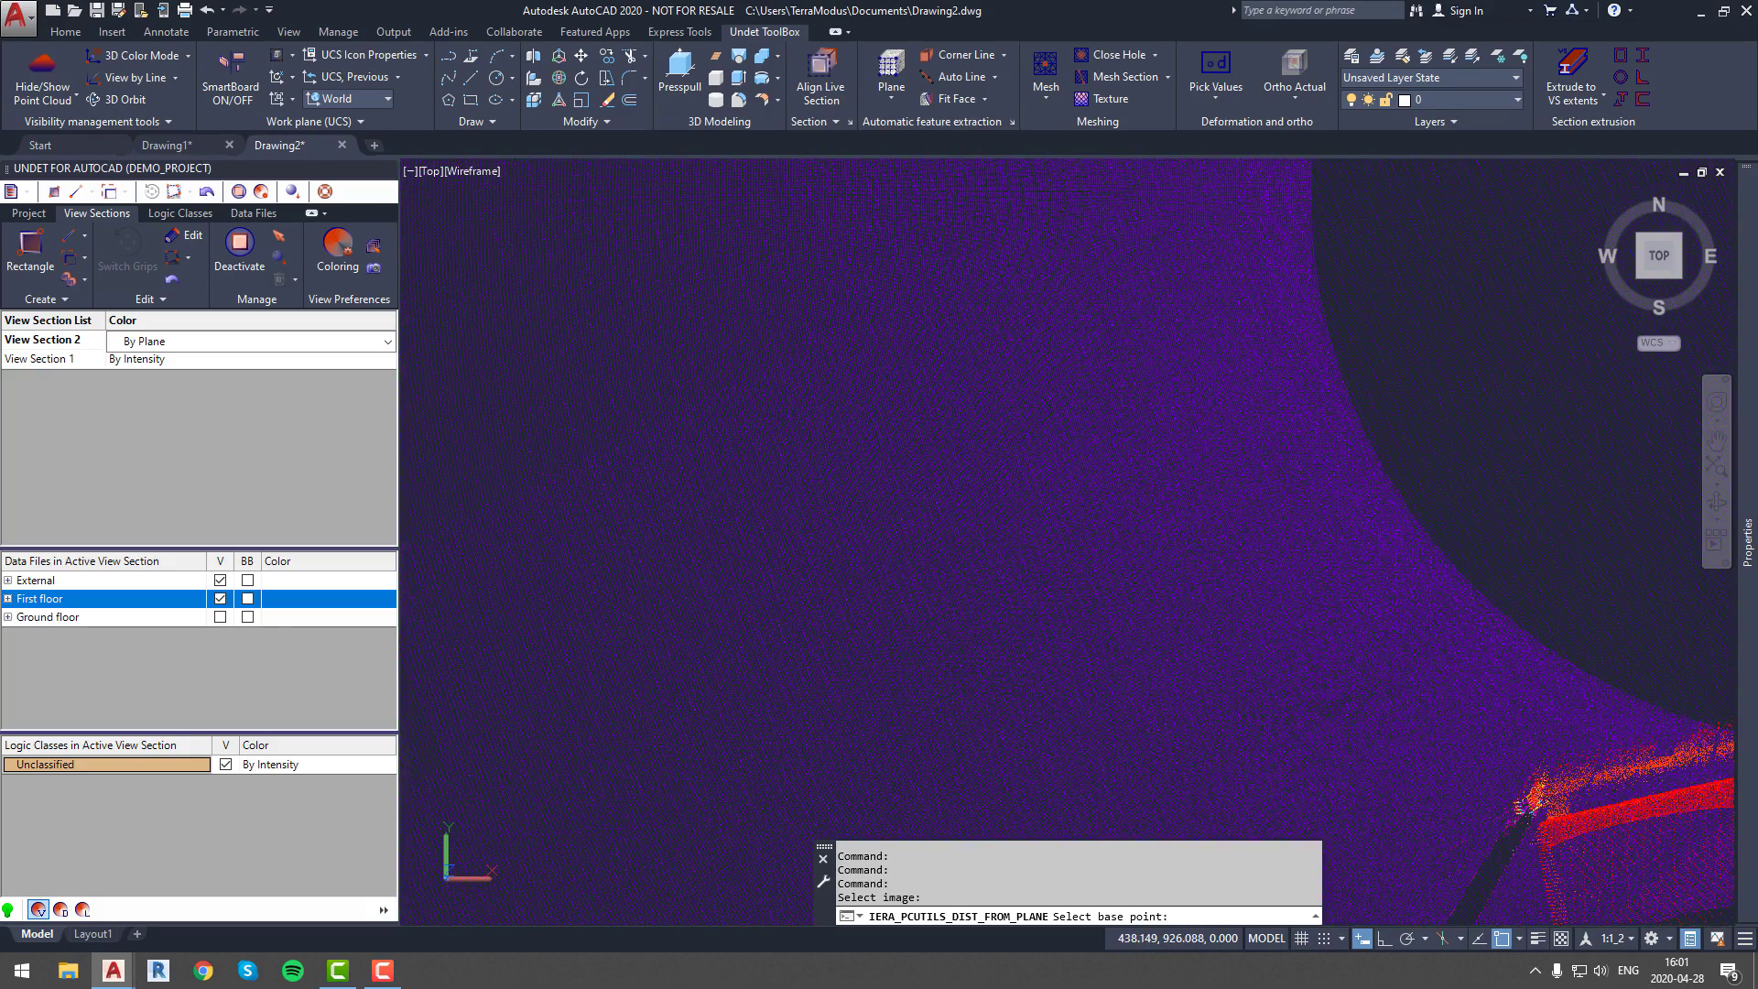
pyautogui.scroll(-2, 824, 458)
pyautogui.scroll(-3, 832, 488)
pyautogui.scroll(4, 832, 488)
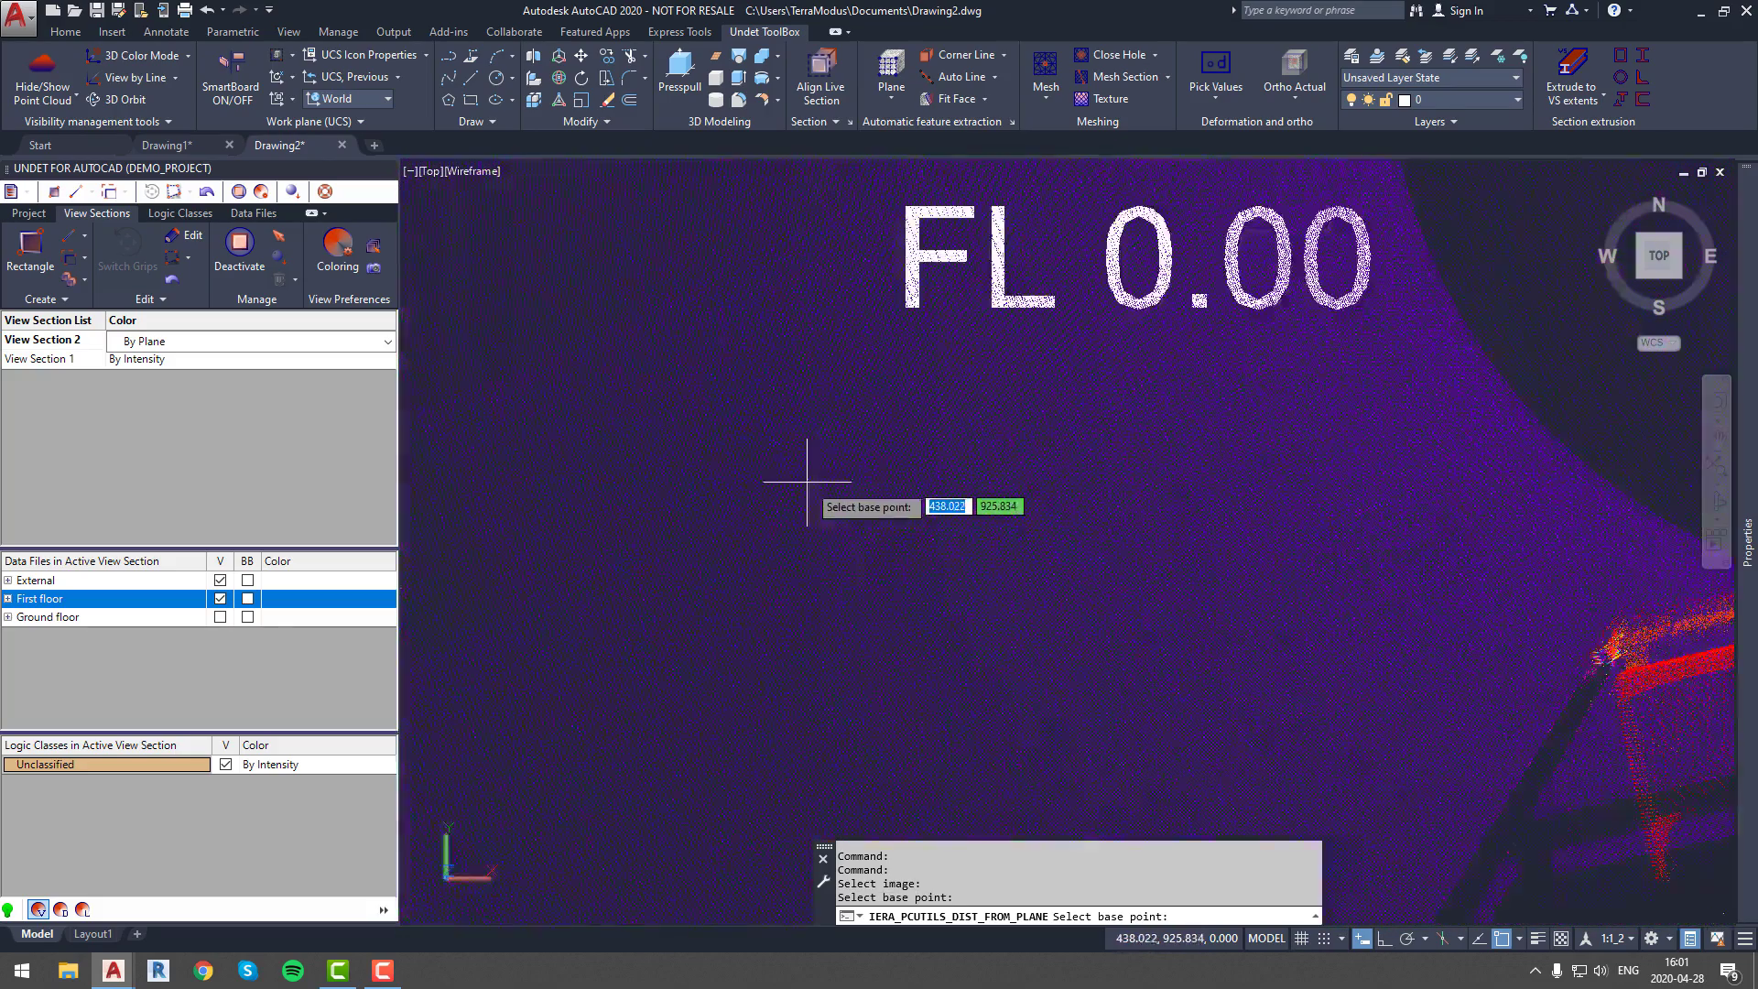
pyautogui.scroll(-4, 824, 501)
pyautogui.scroll(4, 851, 389)
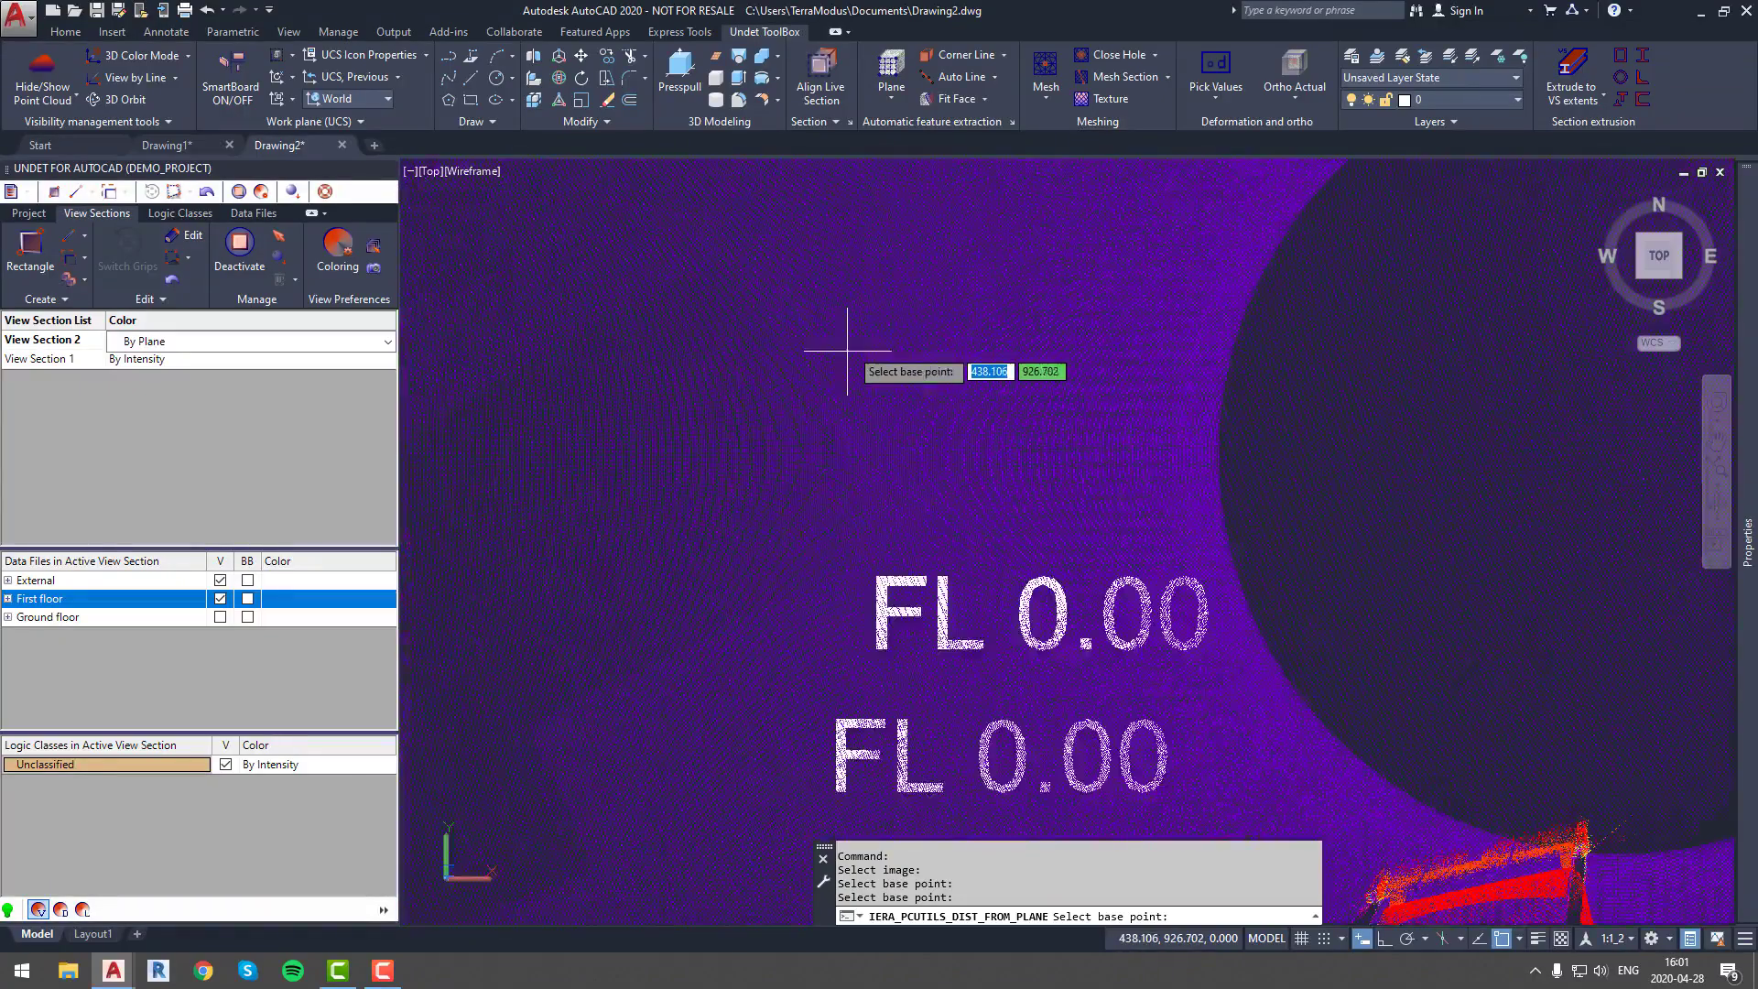
pyautogui.scroll(-2, 861, 361)
pyautogui.scroll(-5, 686, 385)
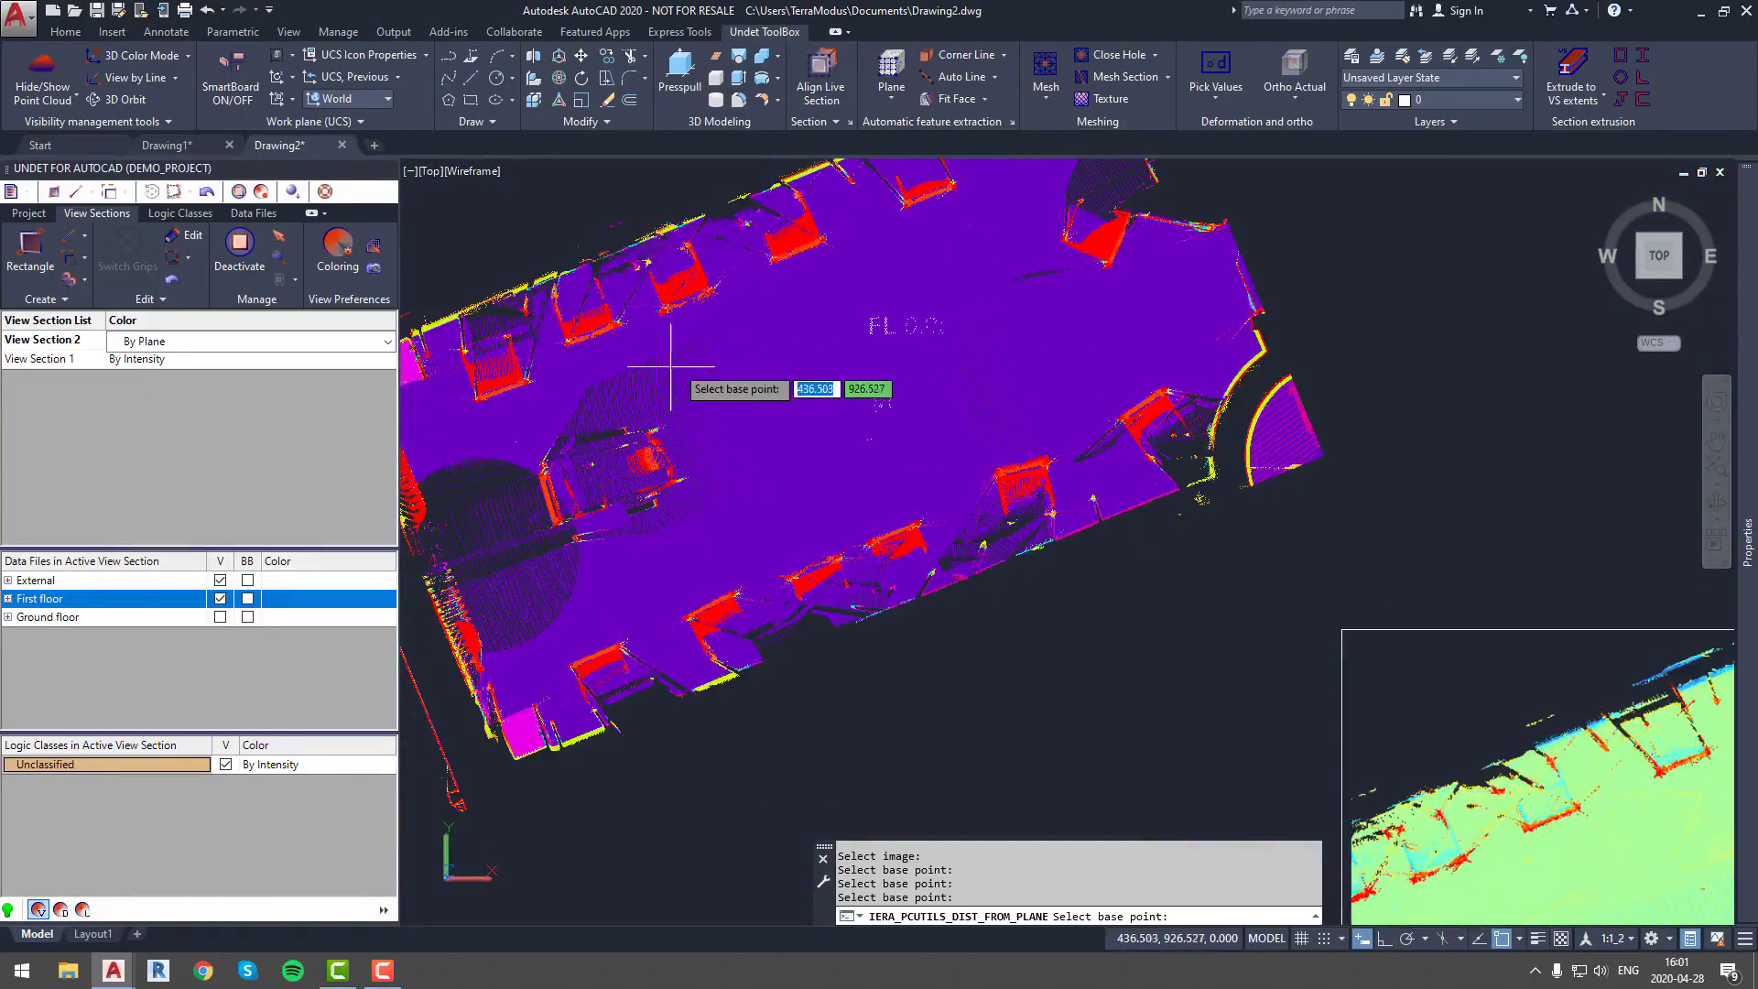
pyautogui.scroll(5, 687, 385)
pyautogui.scroll(-2, 840, 343)
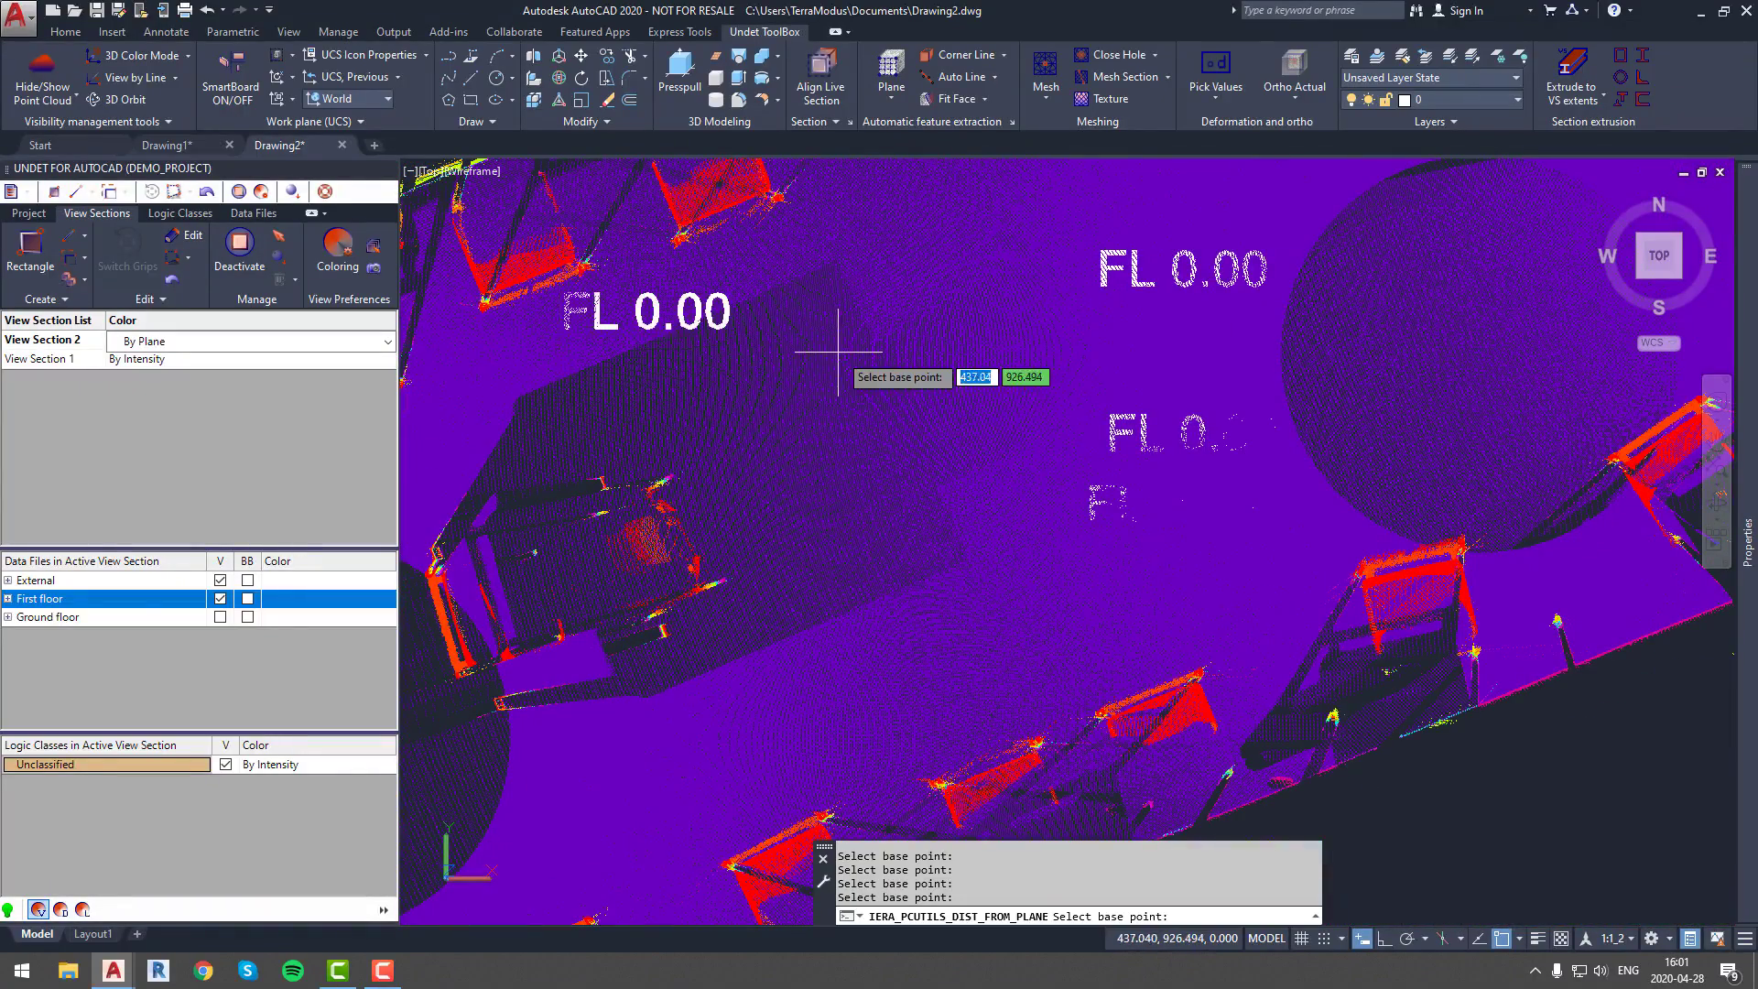
pyautogui.scroll(-3, 840, 343)
pyautogui.scroll(-1, 831, 491)
pyautogui.scroll(5, 795, 431)
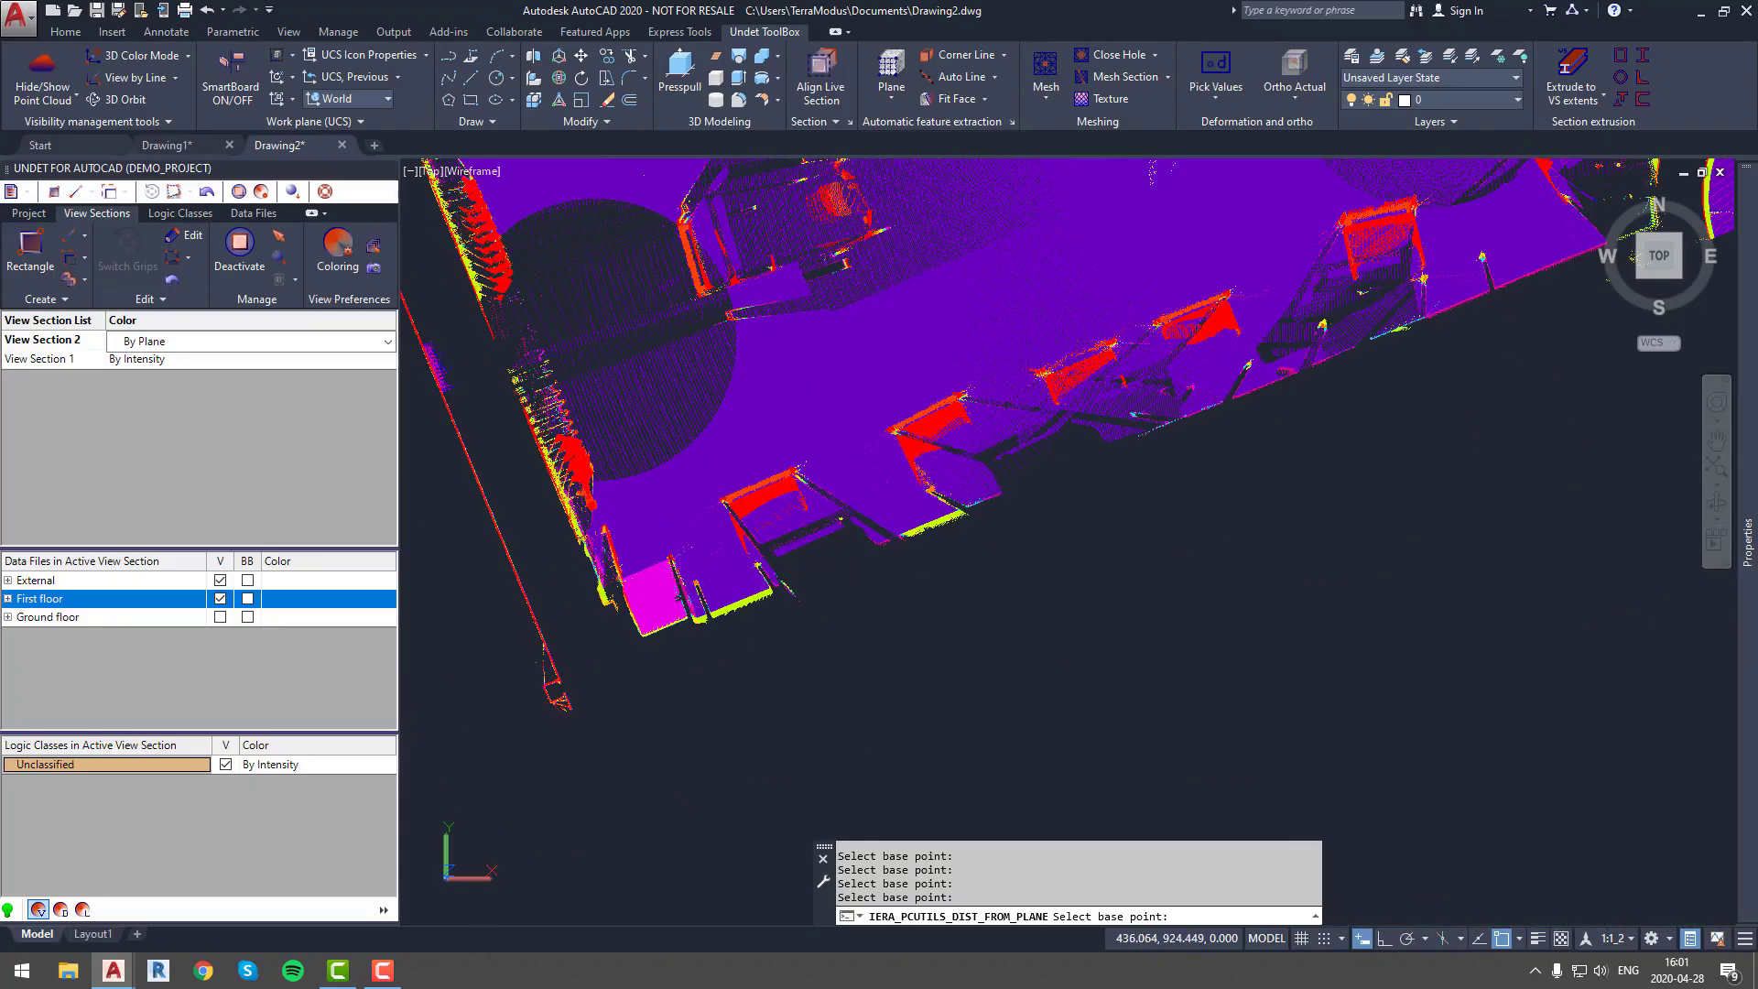
pyautogui.scroll(-2, 942, 275)
pyautogui.scroll(3, 1000, 204)
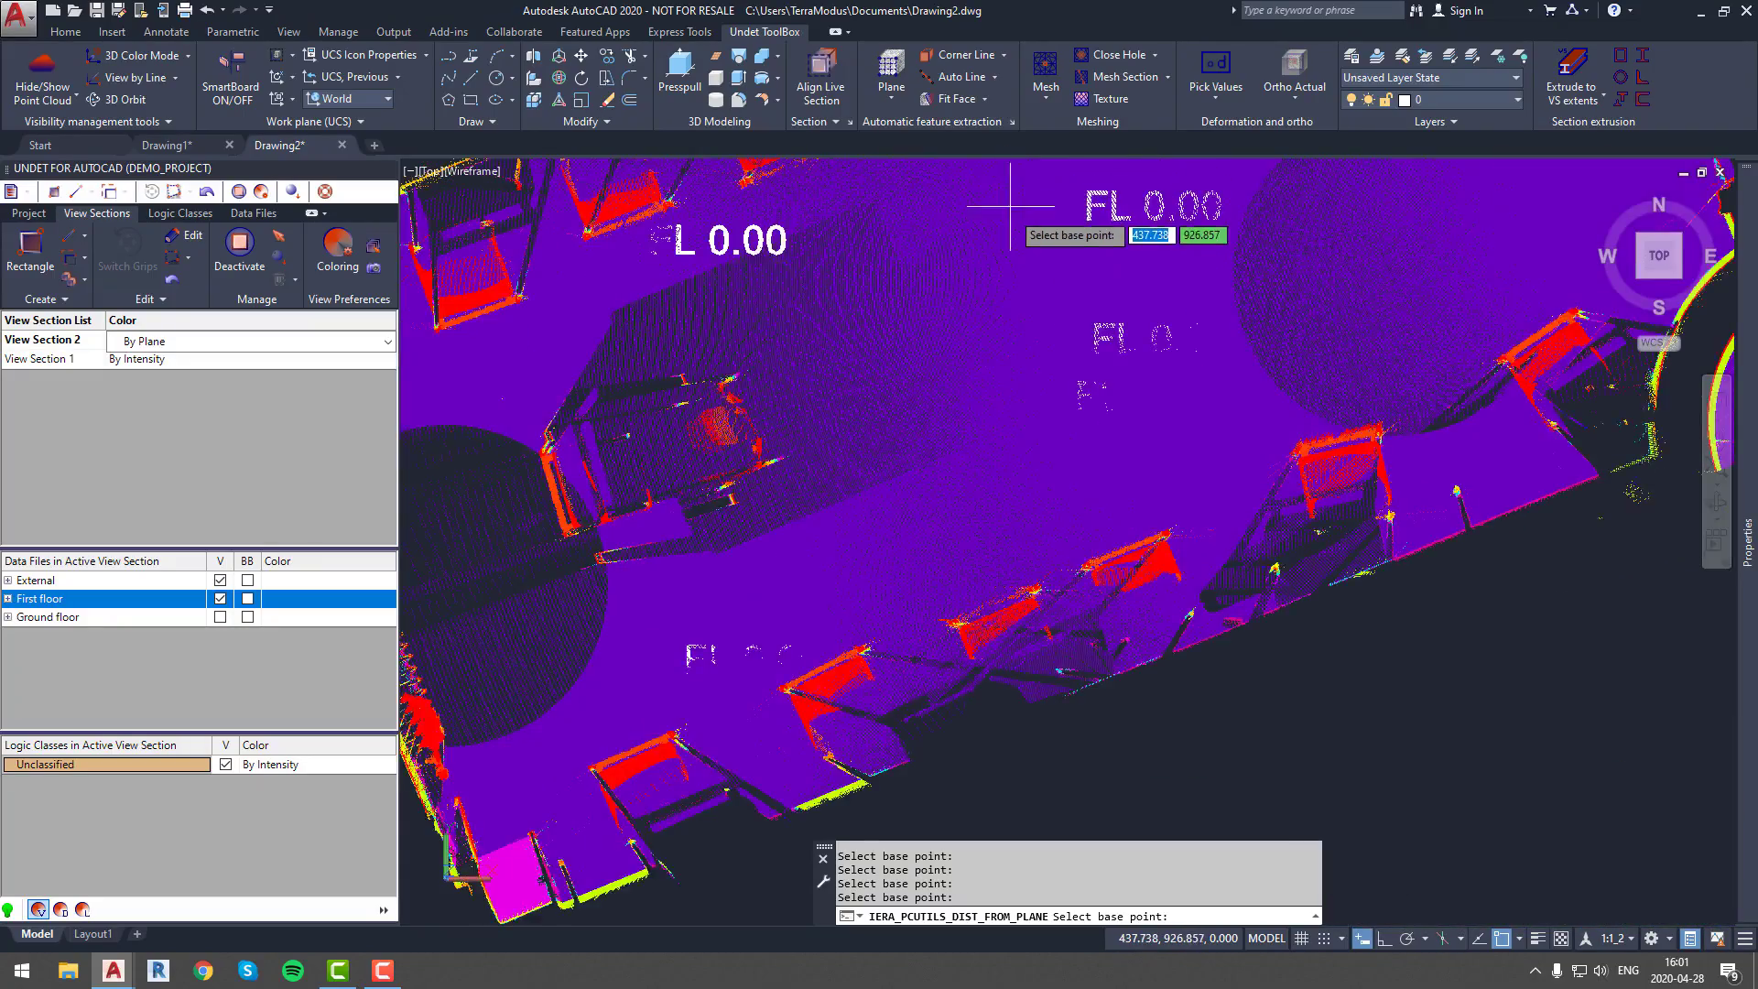
pyautogui.scroll(4, 1014, 231)
pyautogui.scroll(-4, 1013, 231)
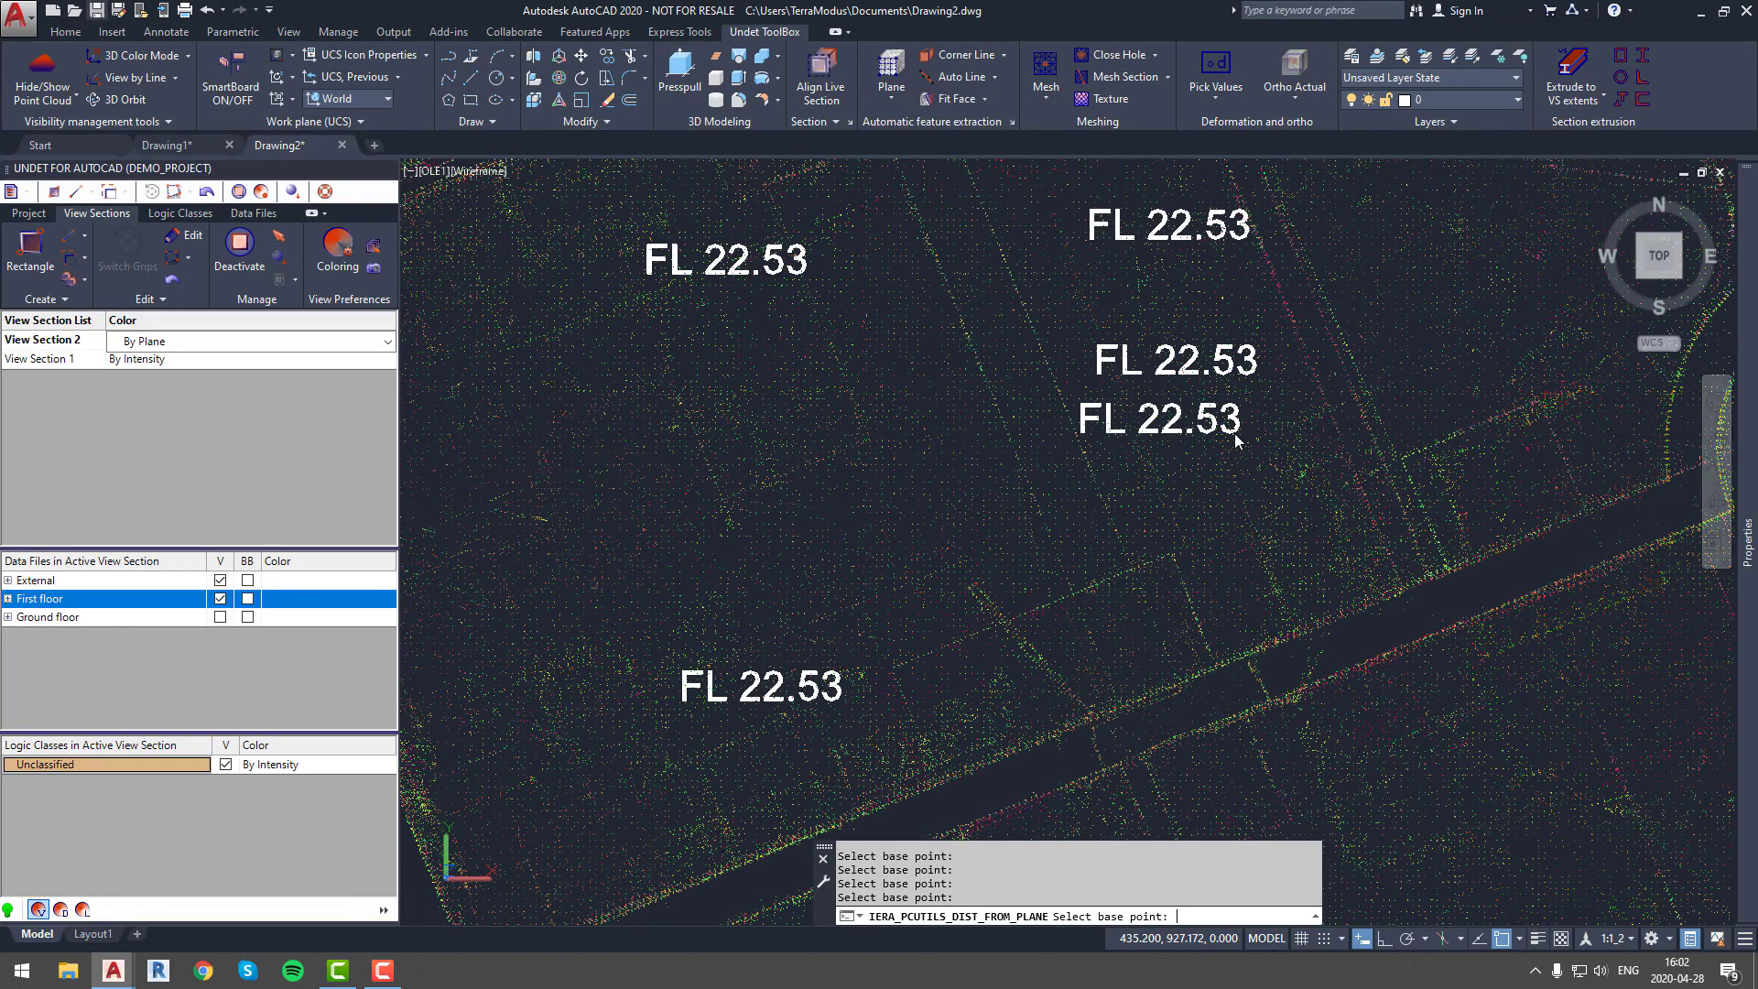
# Step: End label placement, save the drawing, and keep View Section 2 coloured By Plane
pyautogui.press('Escape')
pyautogui.hotkey('ctrl', 's')
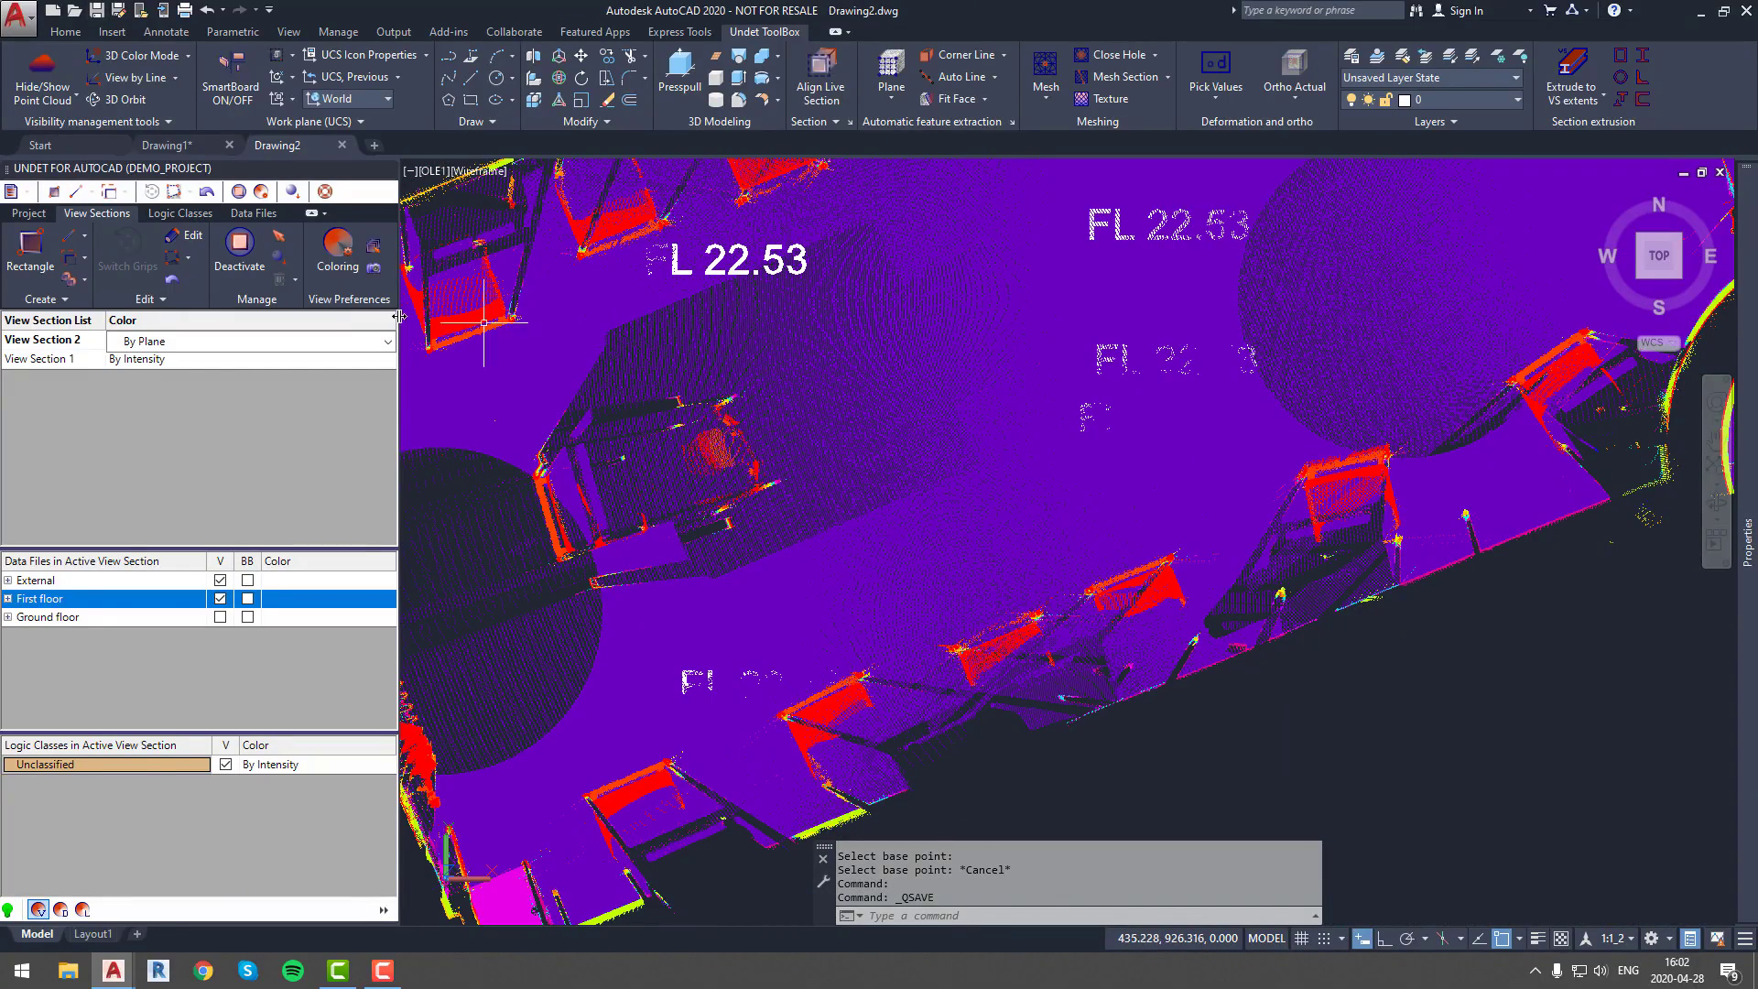
pyautogui.click(332, 340)
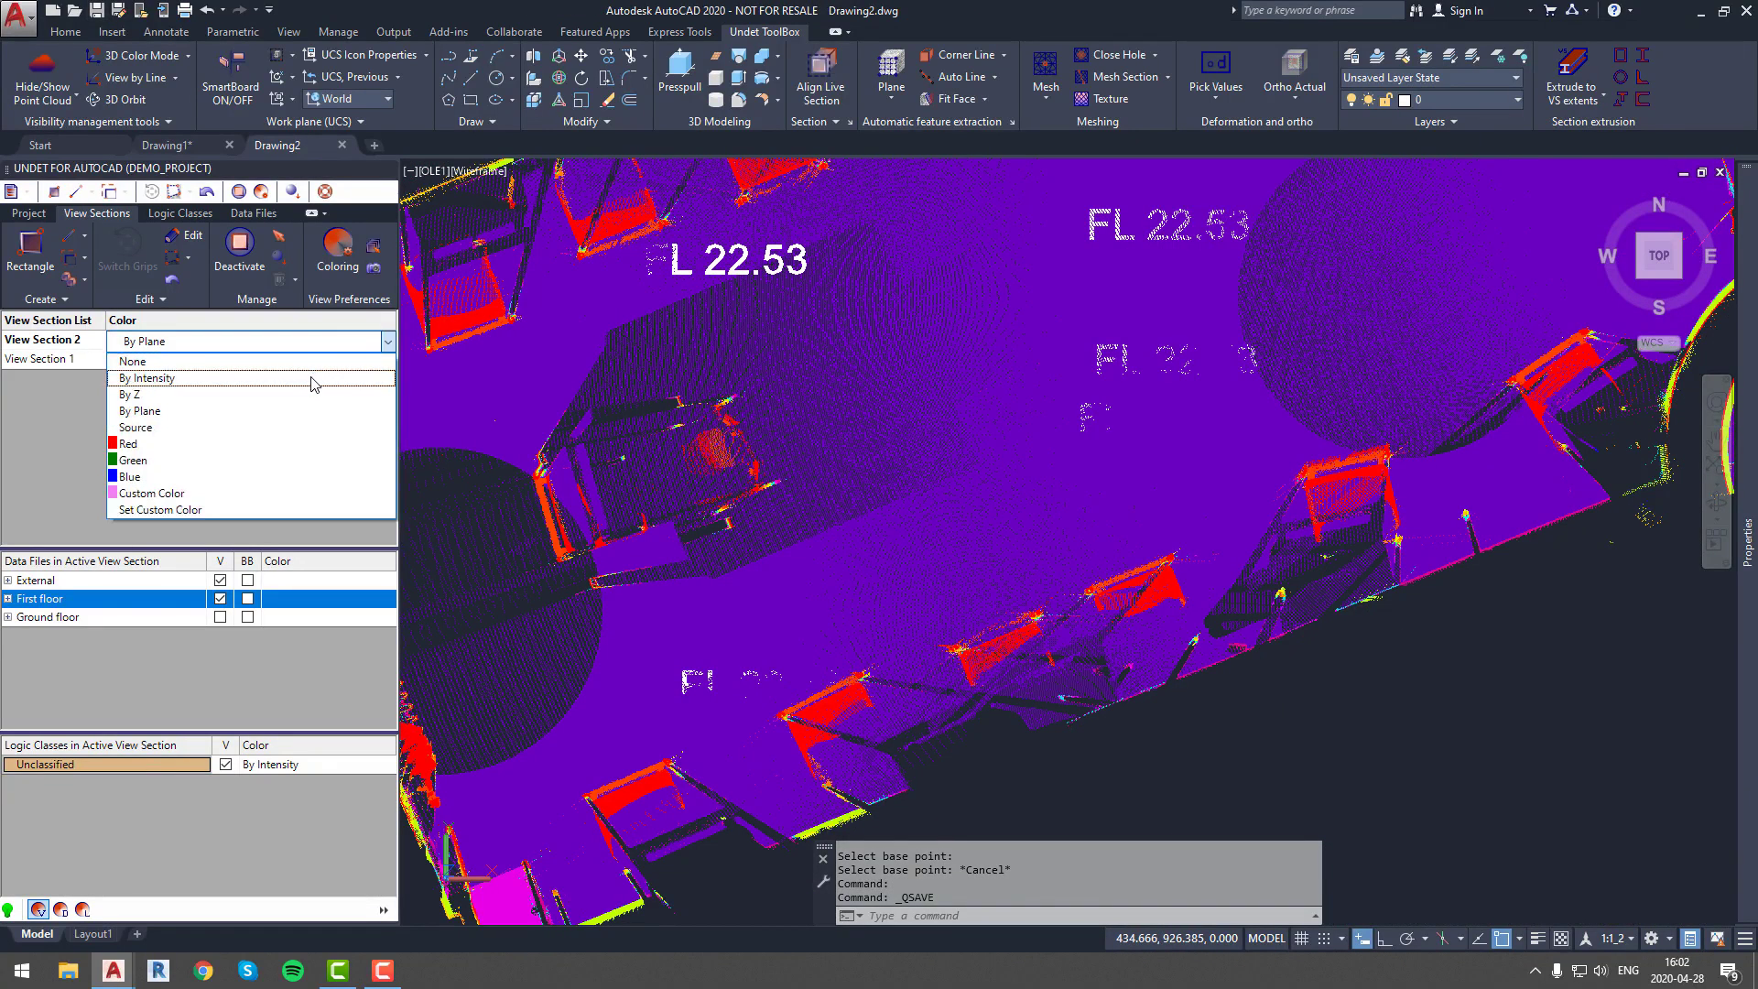
pyautogui.click(287, 411)
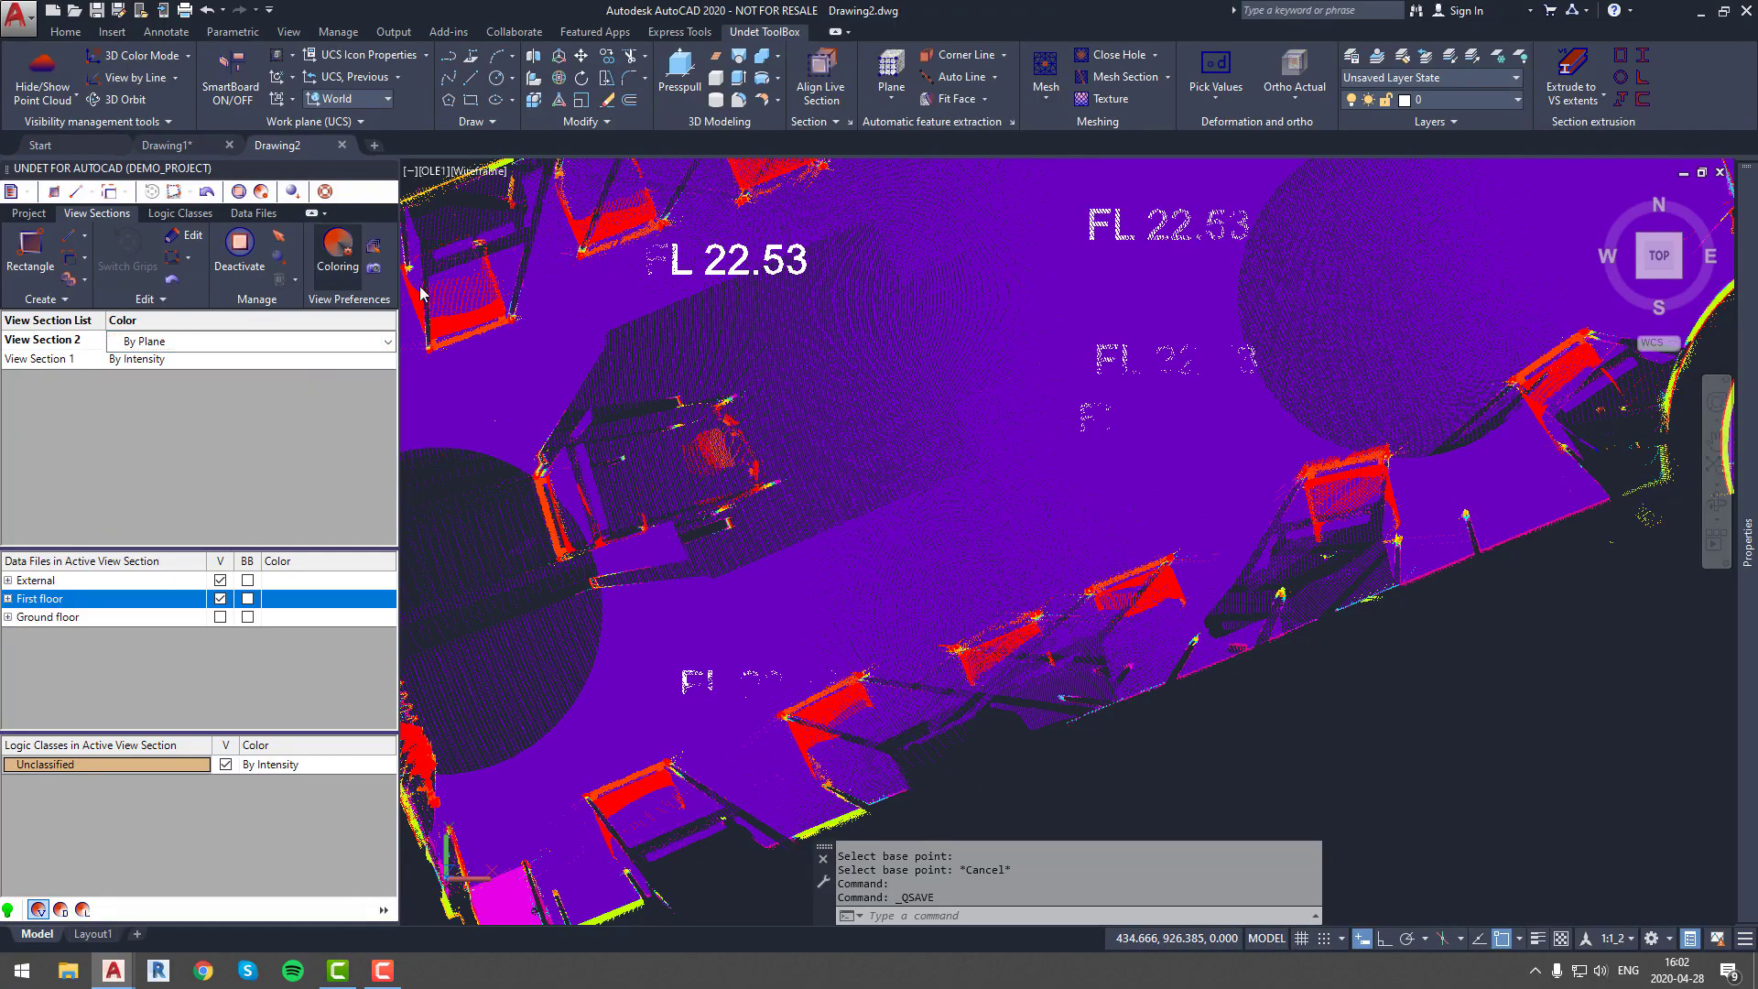
# Step: Colour the floor by distance from the reference plane using fixed 0.010 m classes
pyautogui.click(337, 252)
pyautogui.click(874, 537)
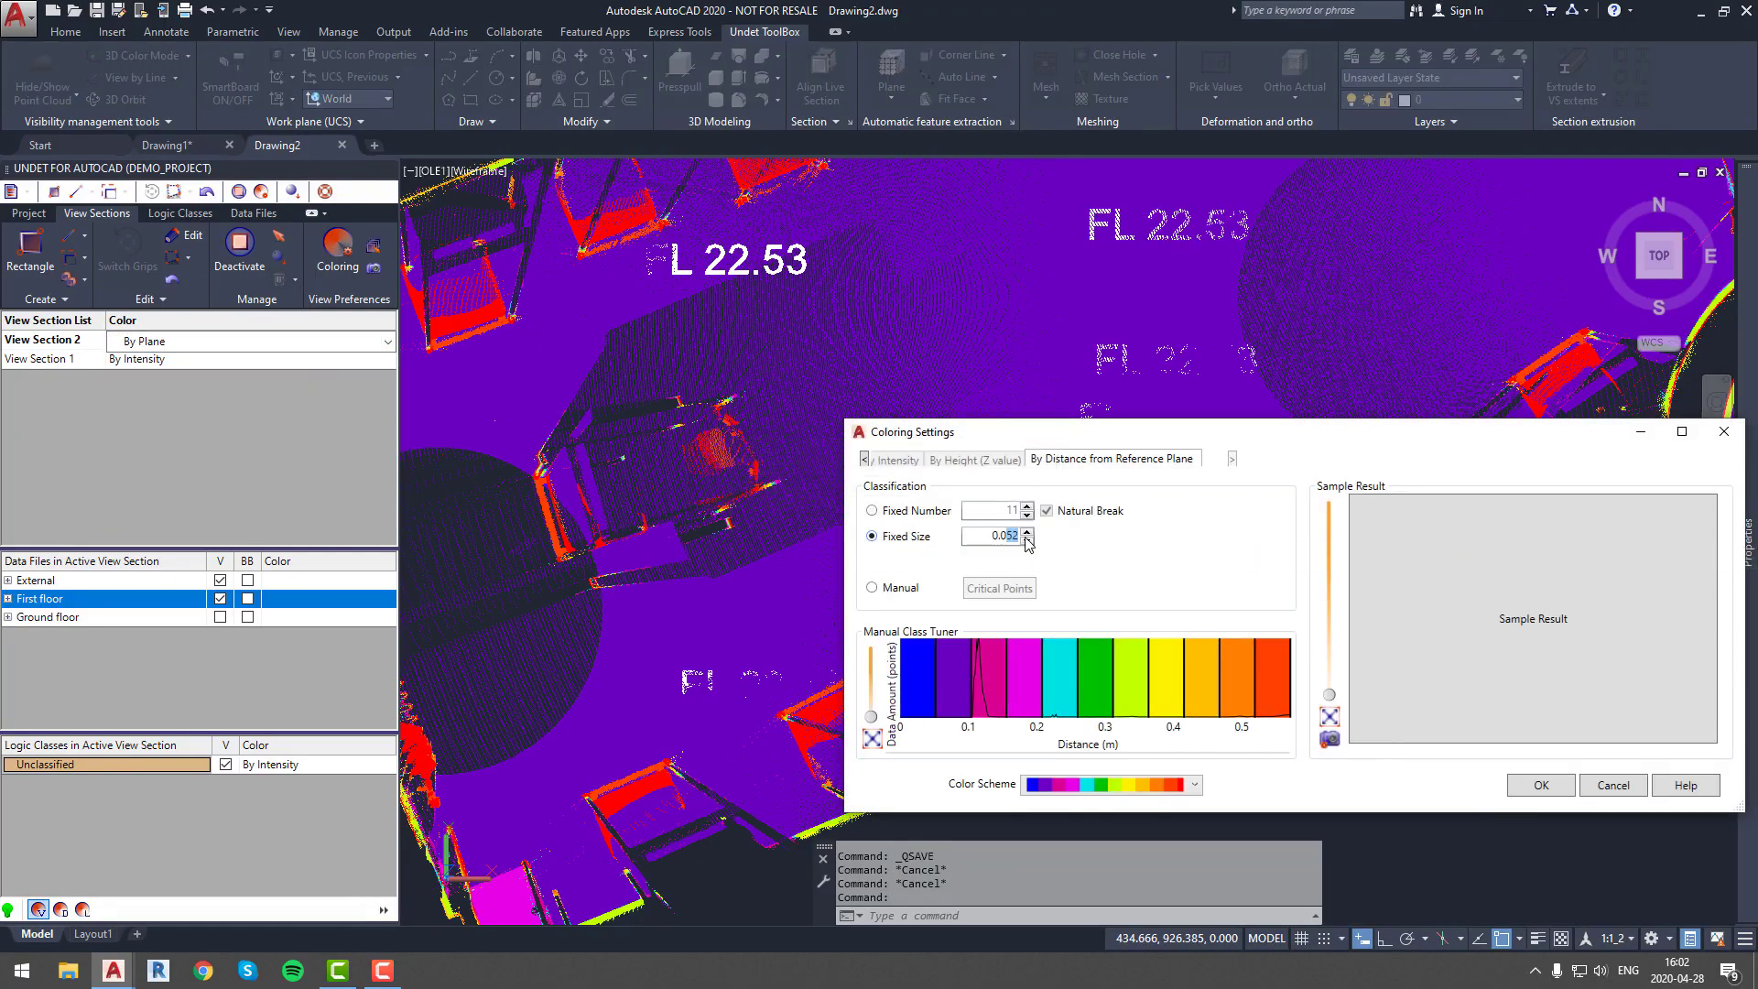
pyautogui.click(1459, 679)
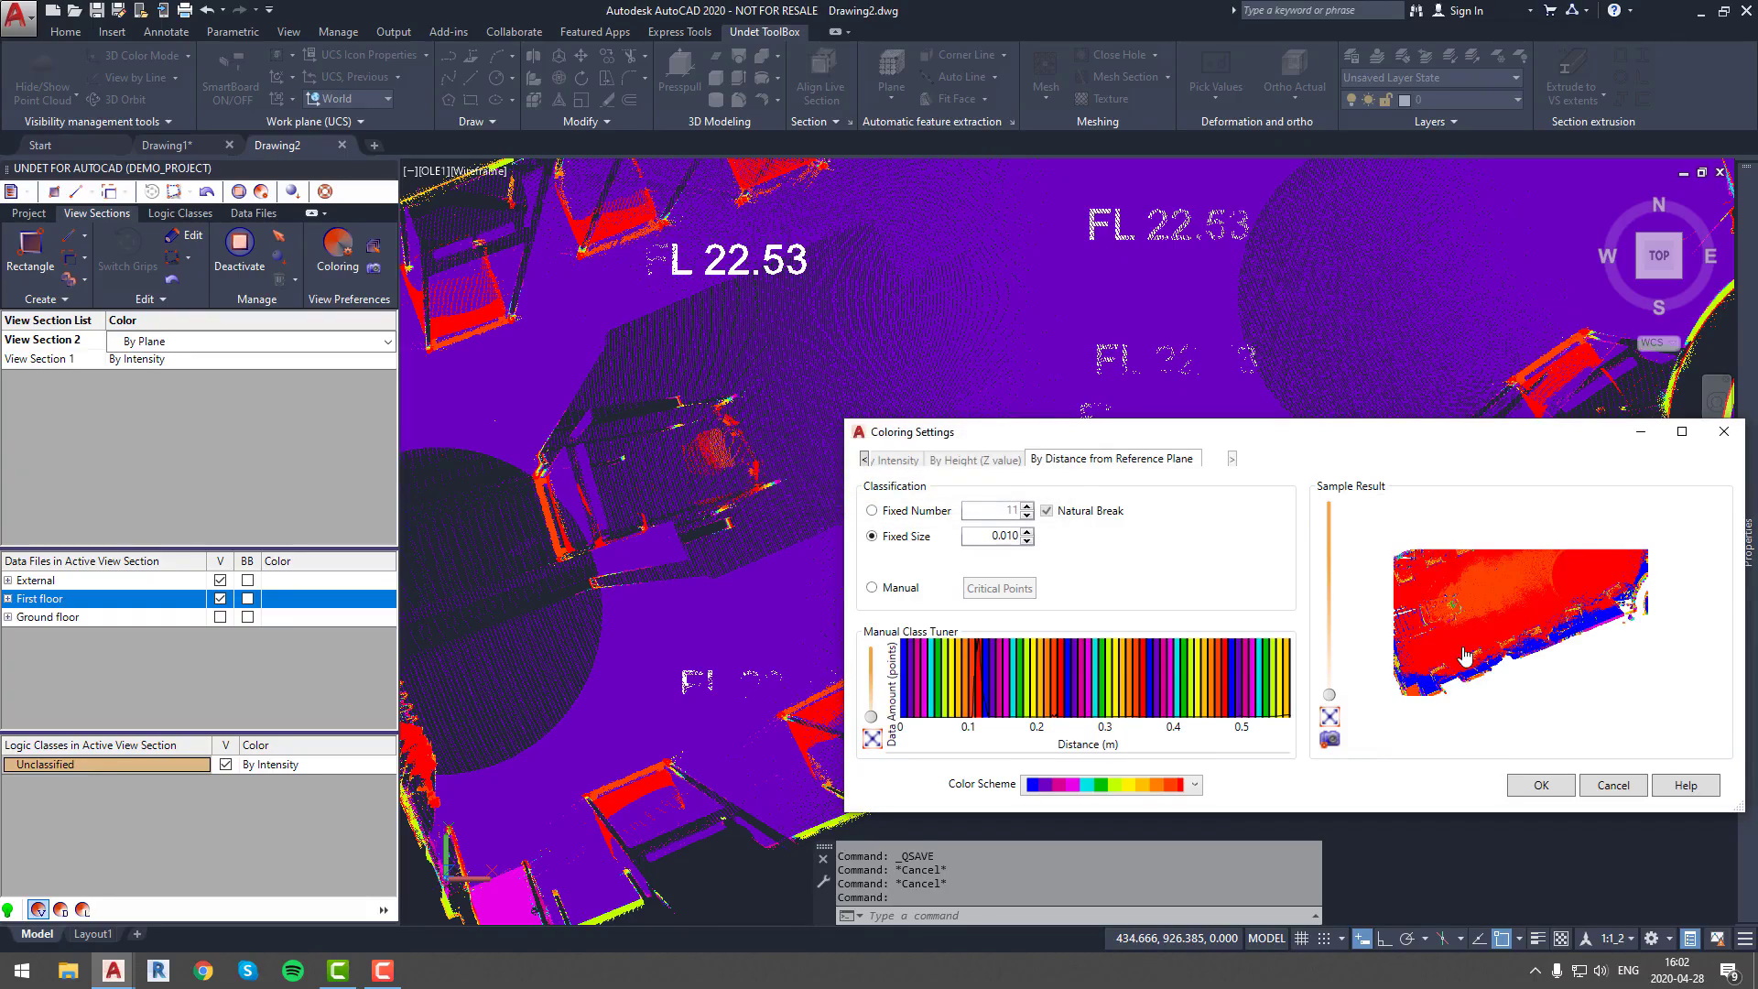
pyautogui.click(1527, 786)
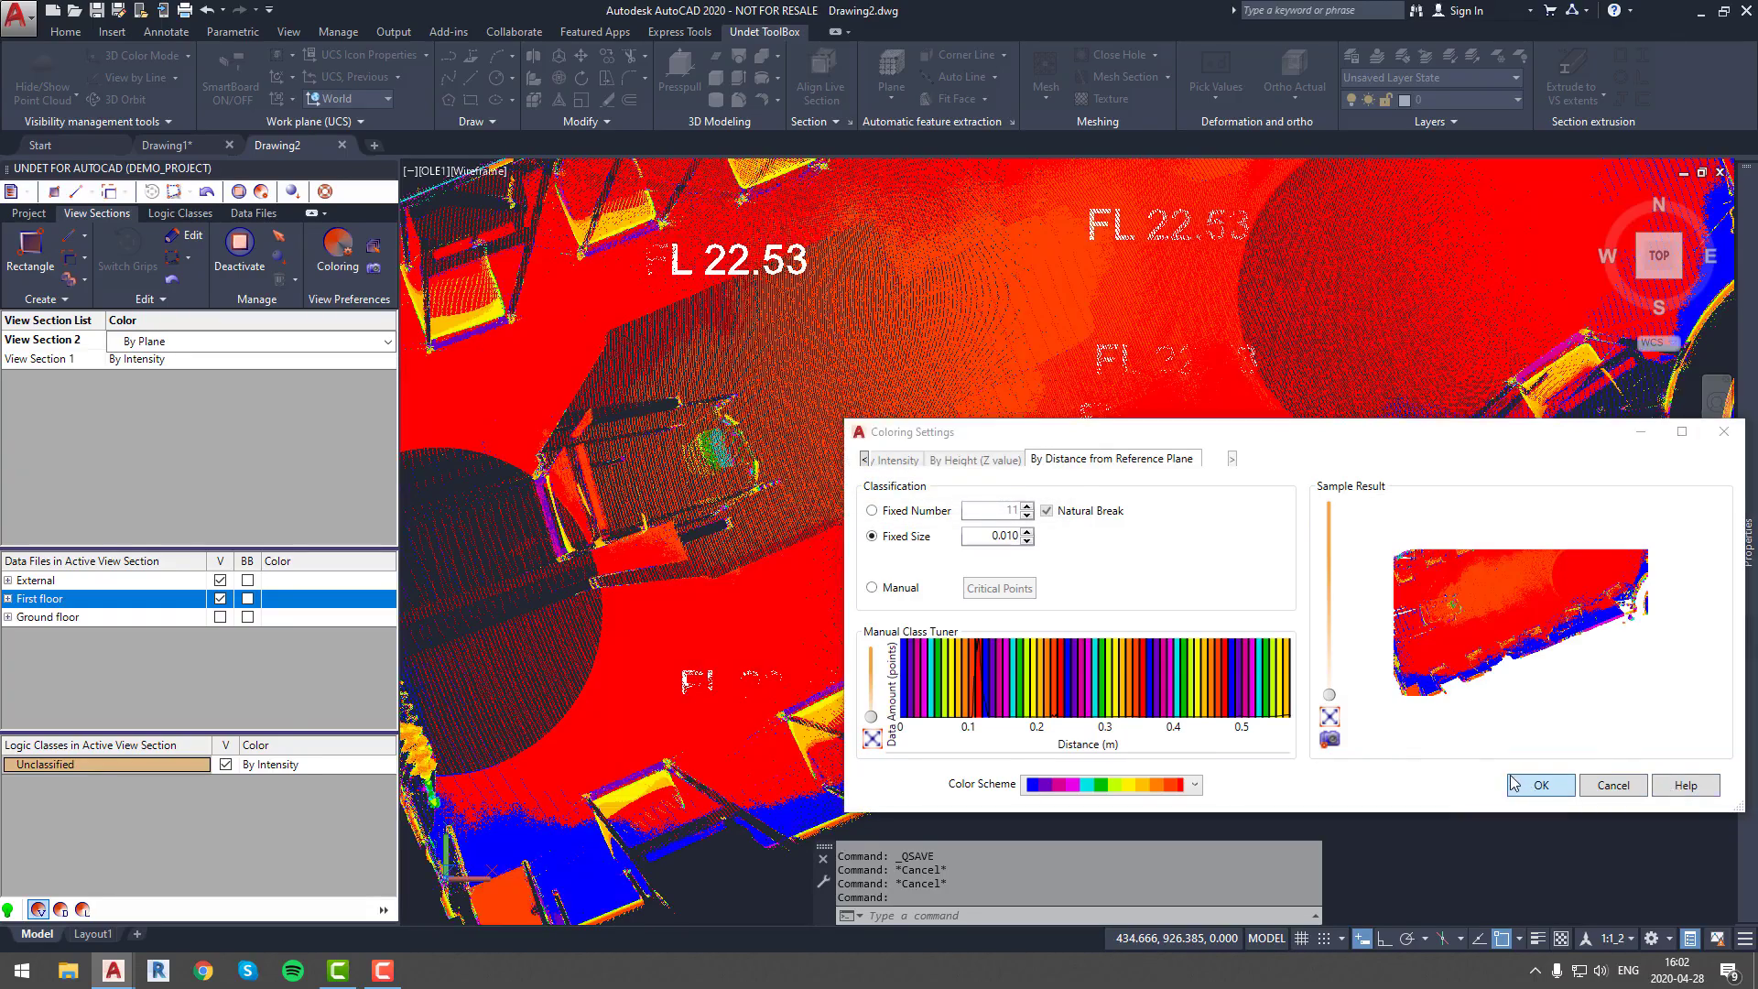
# Step: Place more FL elevation labels near the floor's upper-right edge from the ortho image
pyautogui.scroll(-5, 1028, 510)
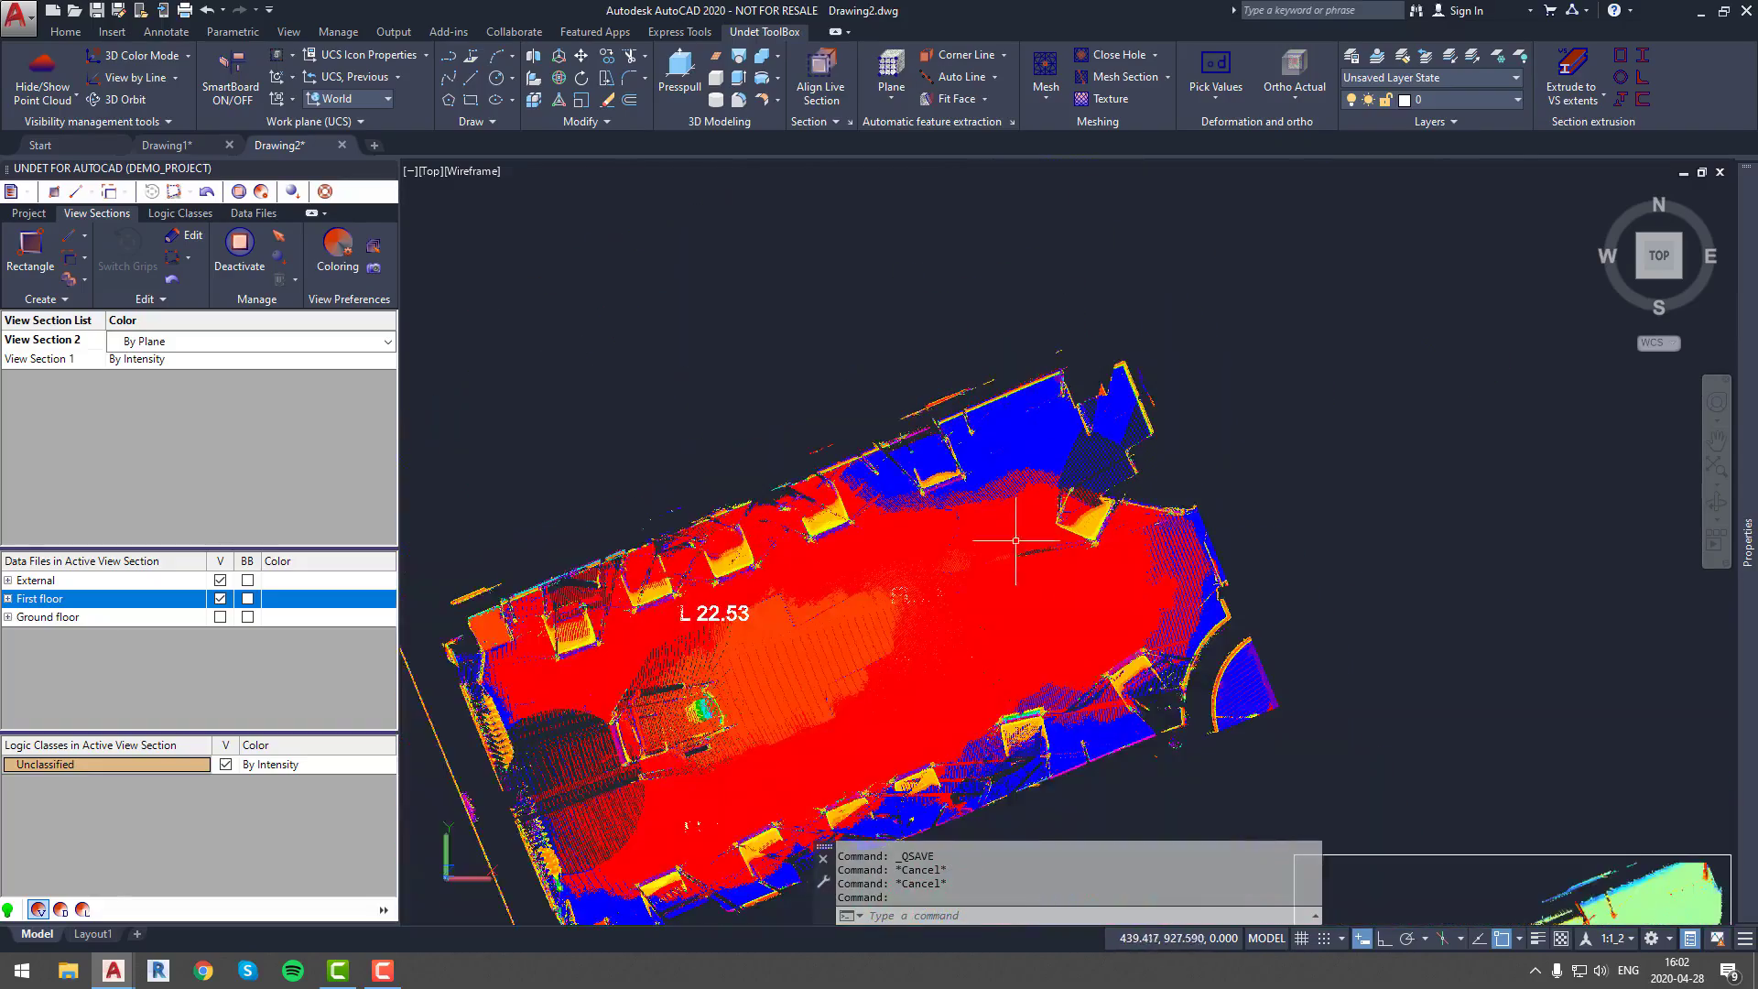
pyautogui.scroll(3, 998, 522)
pyautogui.scroll(2, 961, 529)
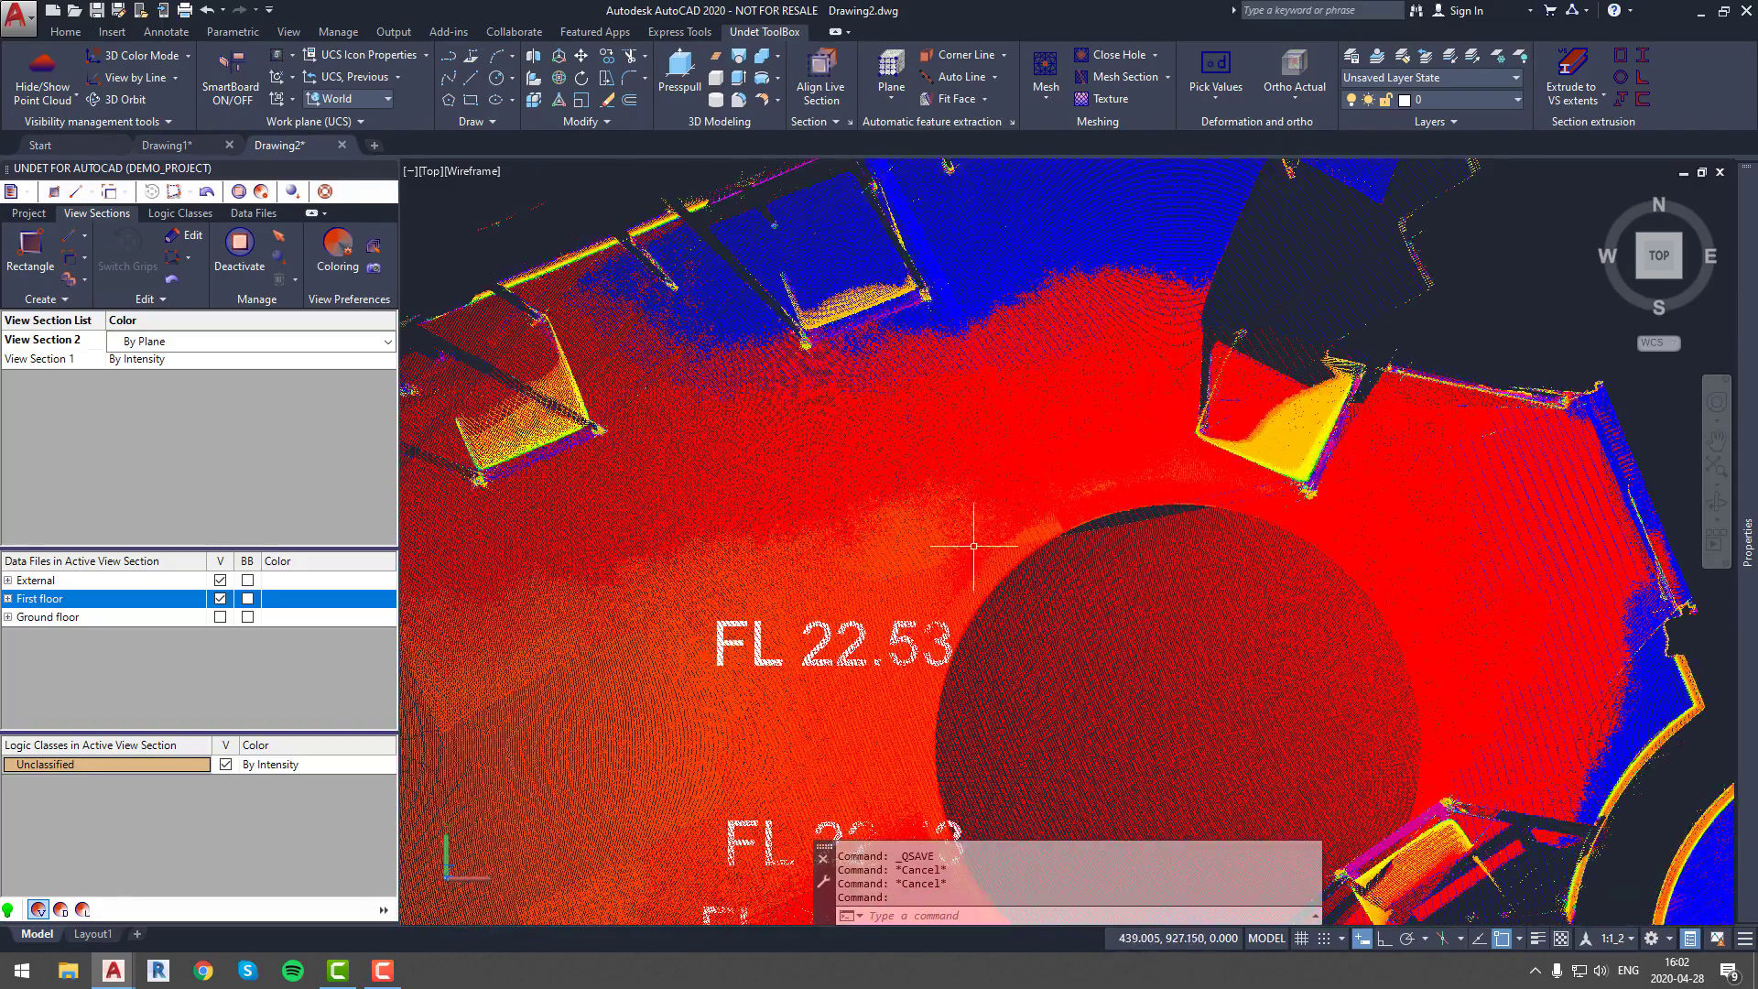
pyautogui.click(1215, 69)
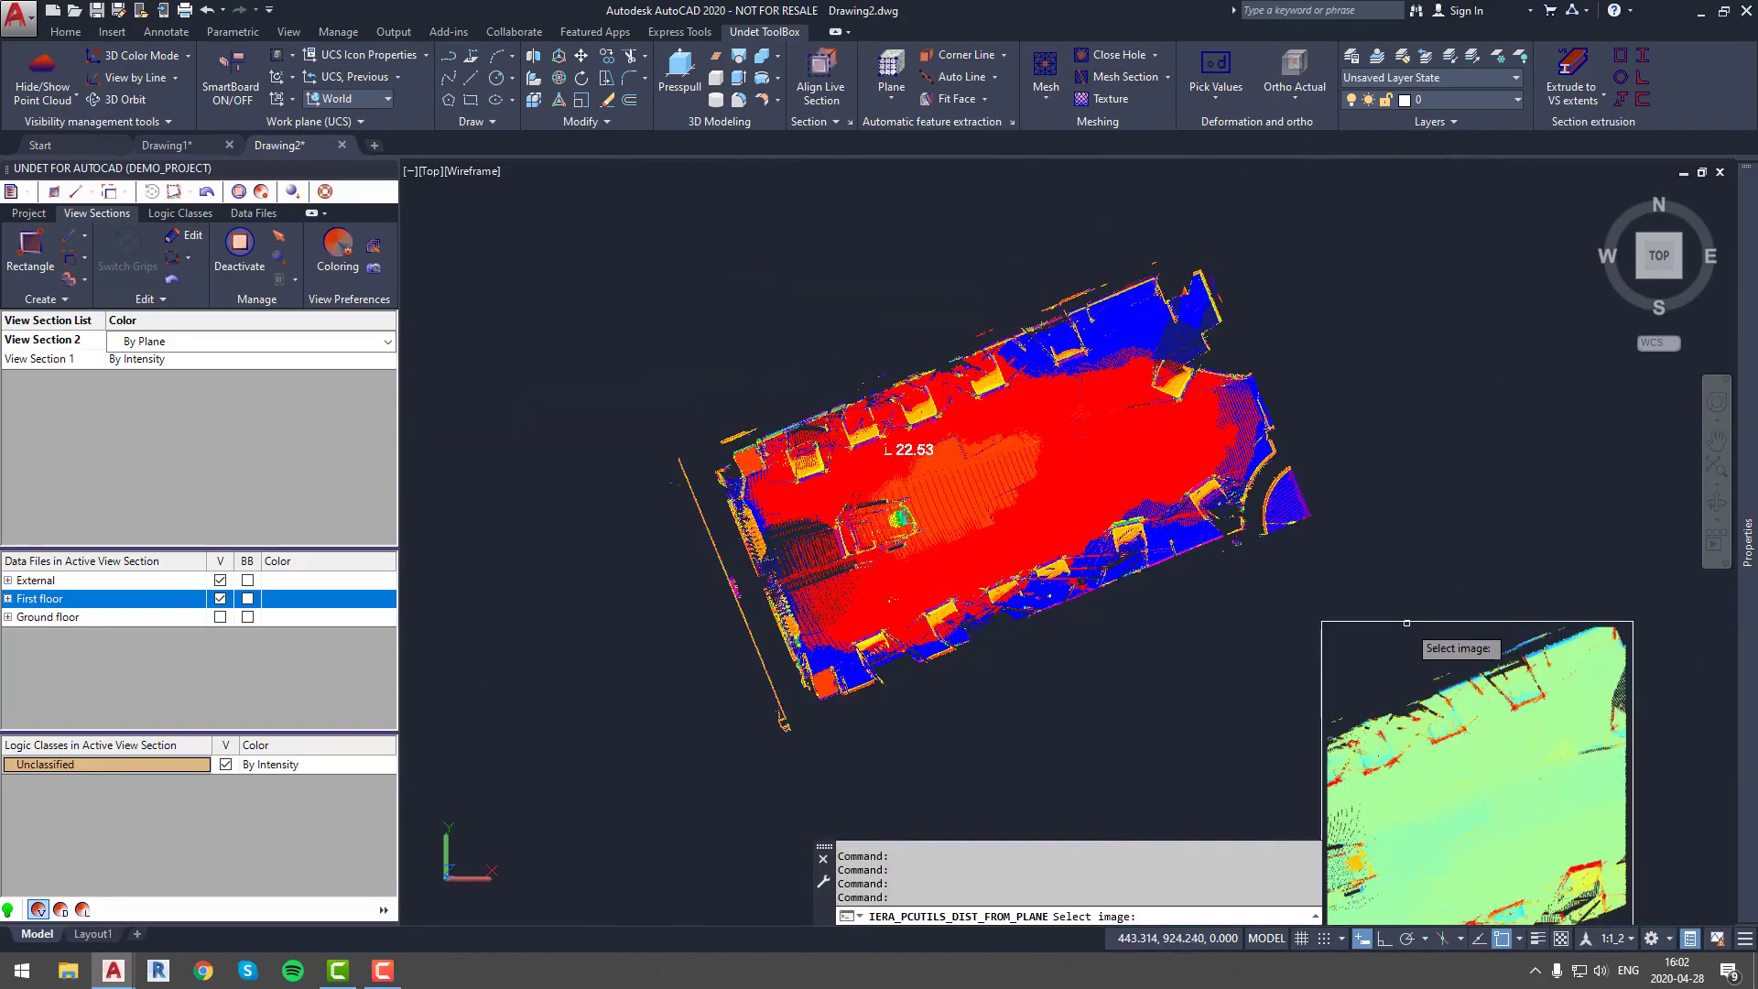
pyautogui.click(1410, 629)
pyautogui.scroll(3, 1129, 348)
pyautogui.scroll(4, 1138, 416)
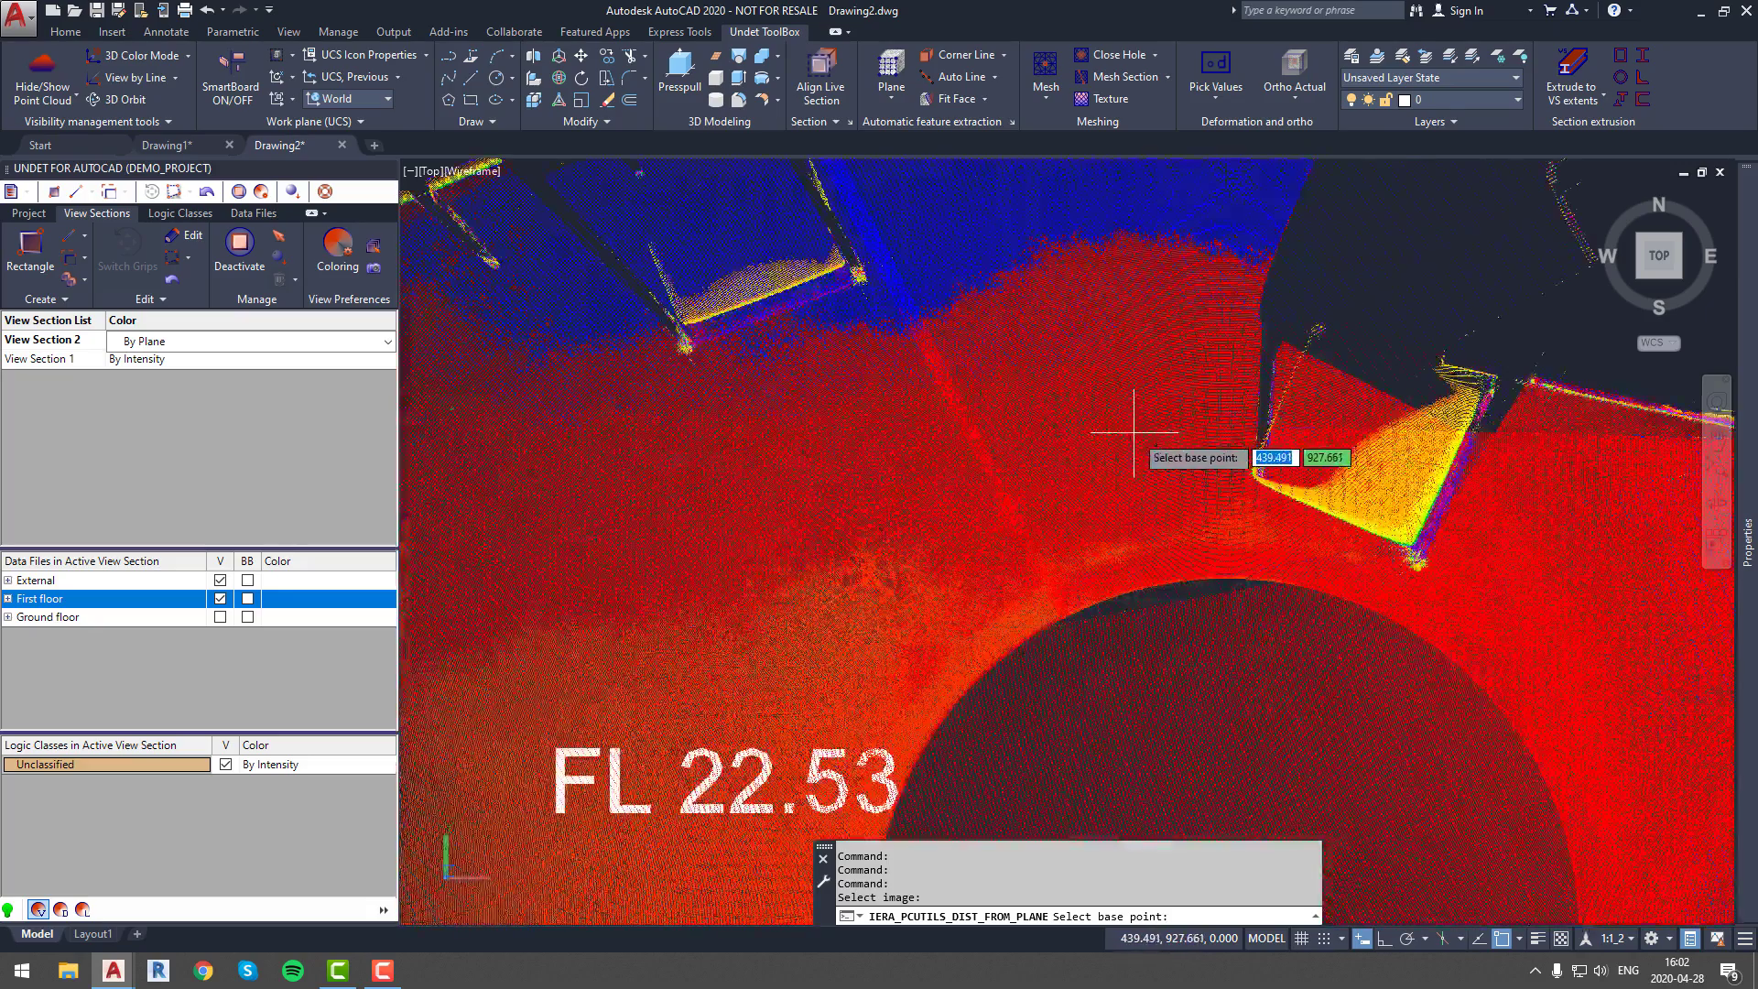
pyautogui.scroll(-3, 1138, 451)
pyautogui.scroll(3, 1040, 305)
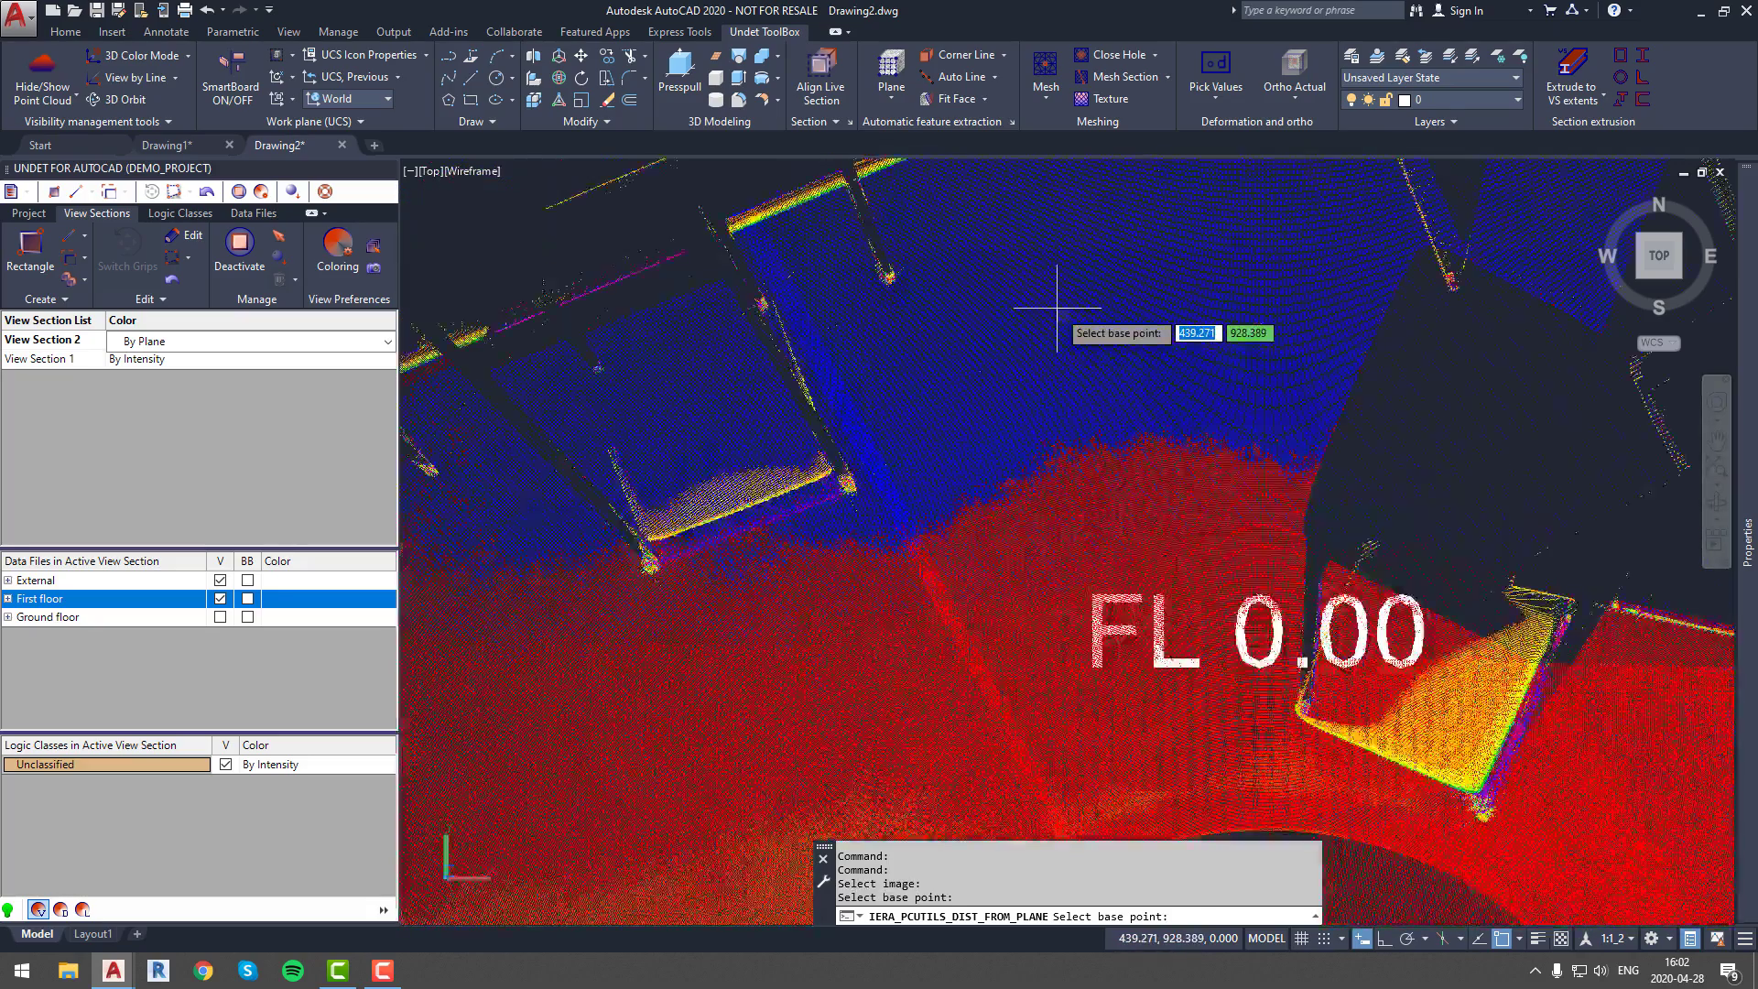
pyautogui.scroll(-2, 1030, 444)
pyautogui.scroll(-3, 1016, 499)
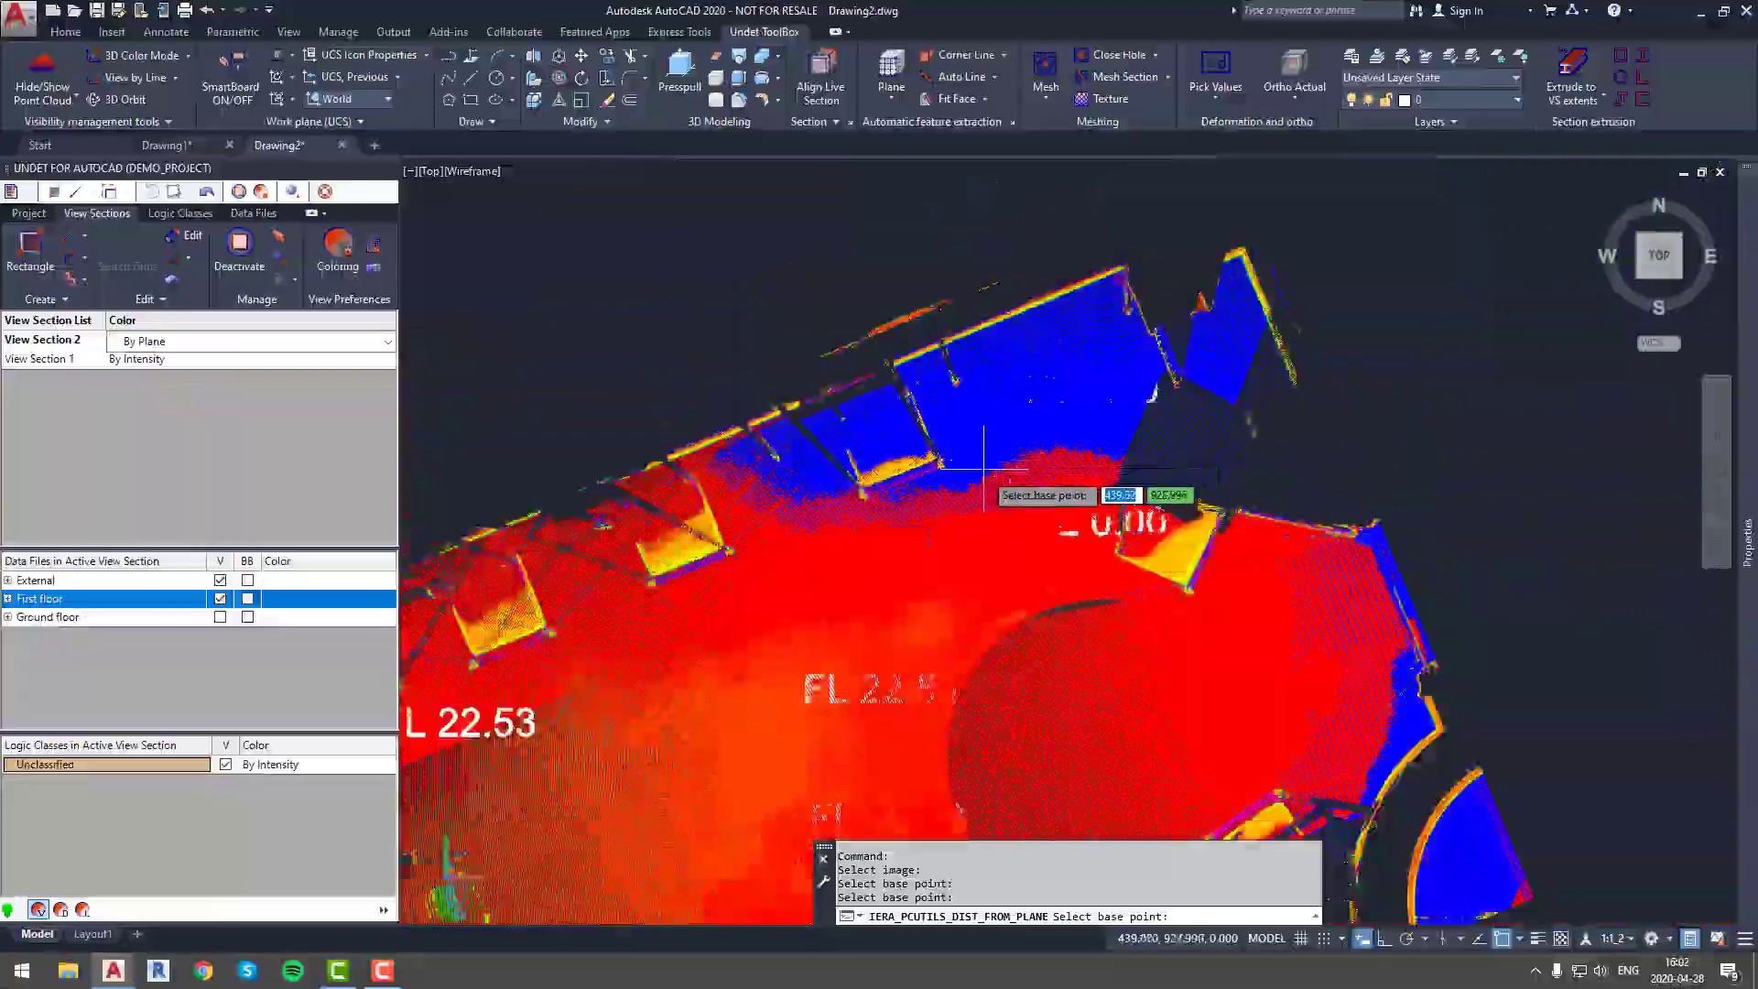
pyautogui.scroll(5, 1062, 449)
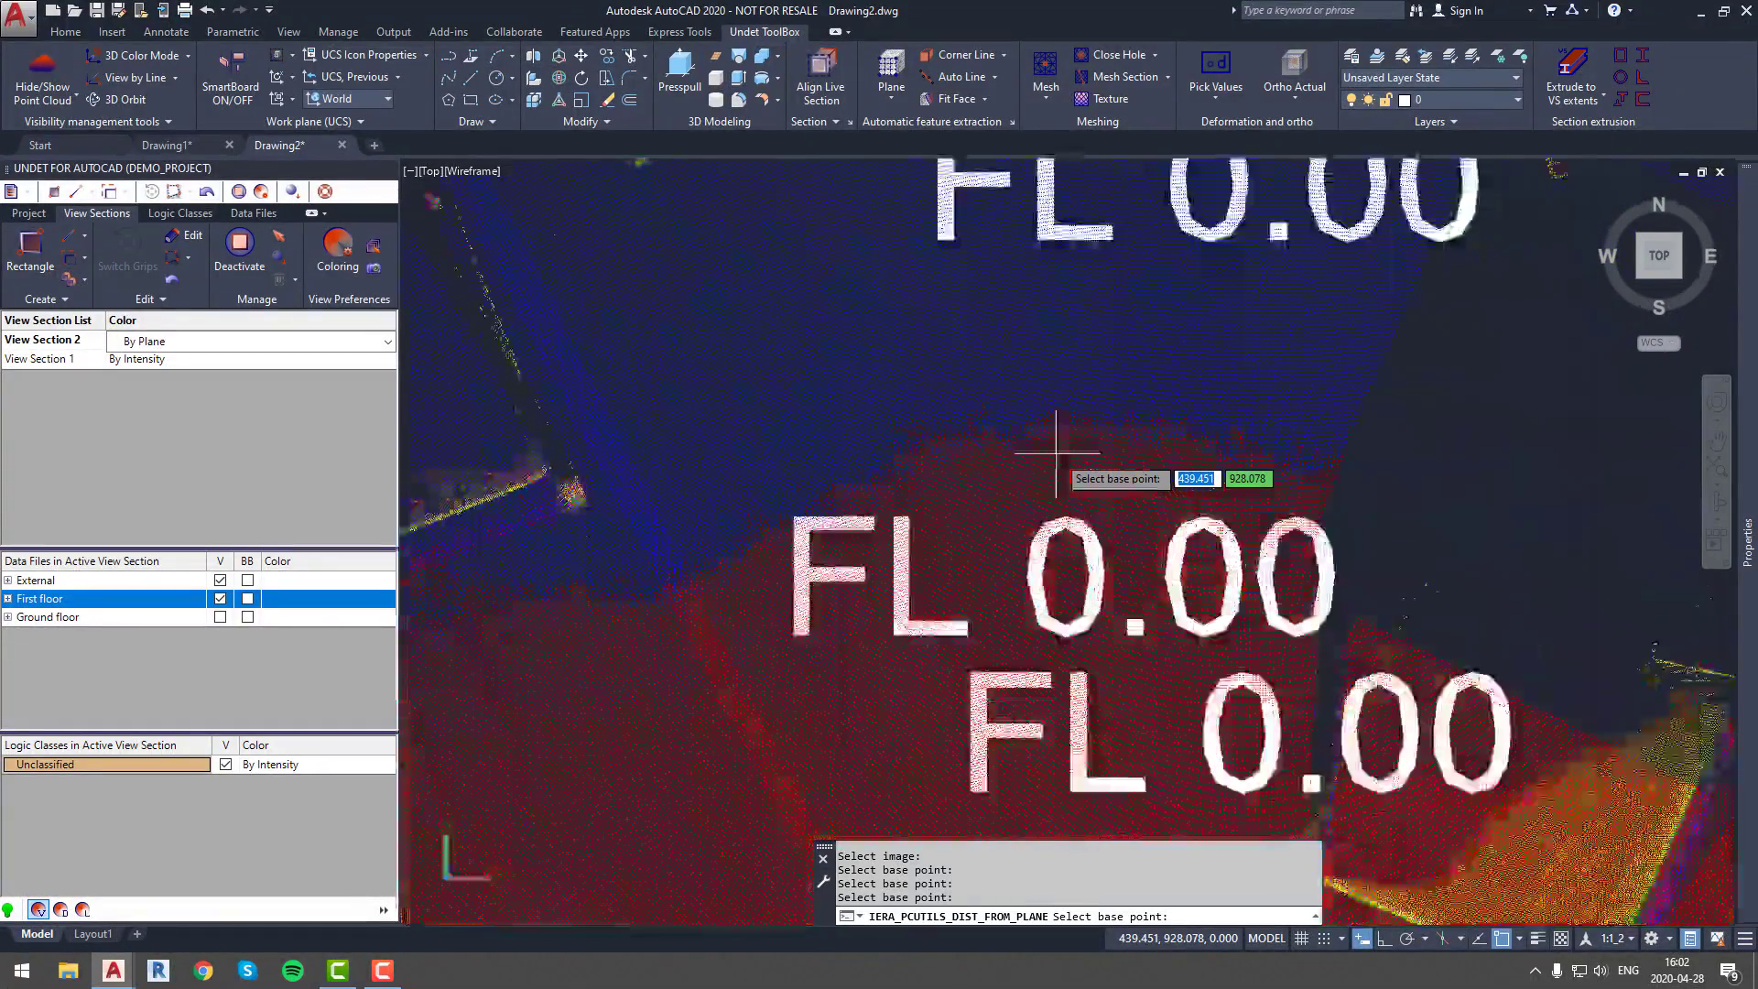
pyautogui.scroll(-3, 1063, 448)
# Step: End label placement and save the drawing so the labels read FL 22.53
pyautogui.press('Escape')
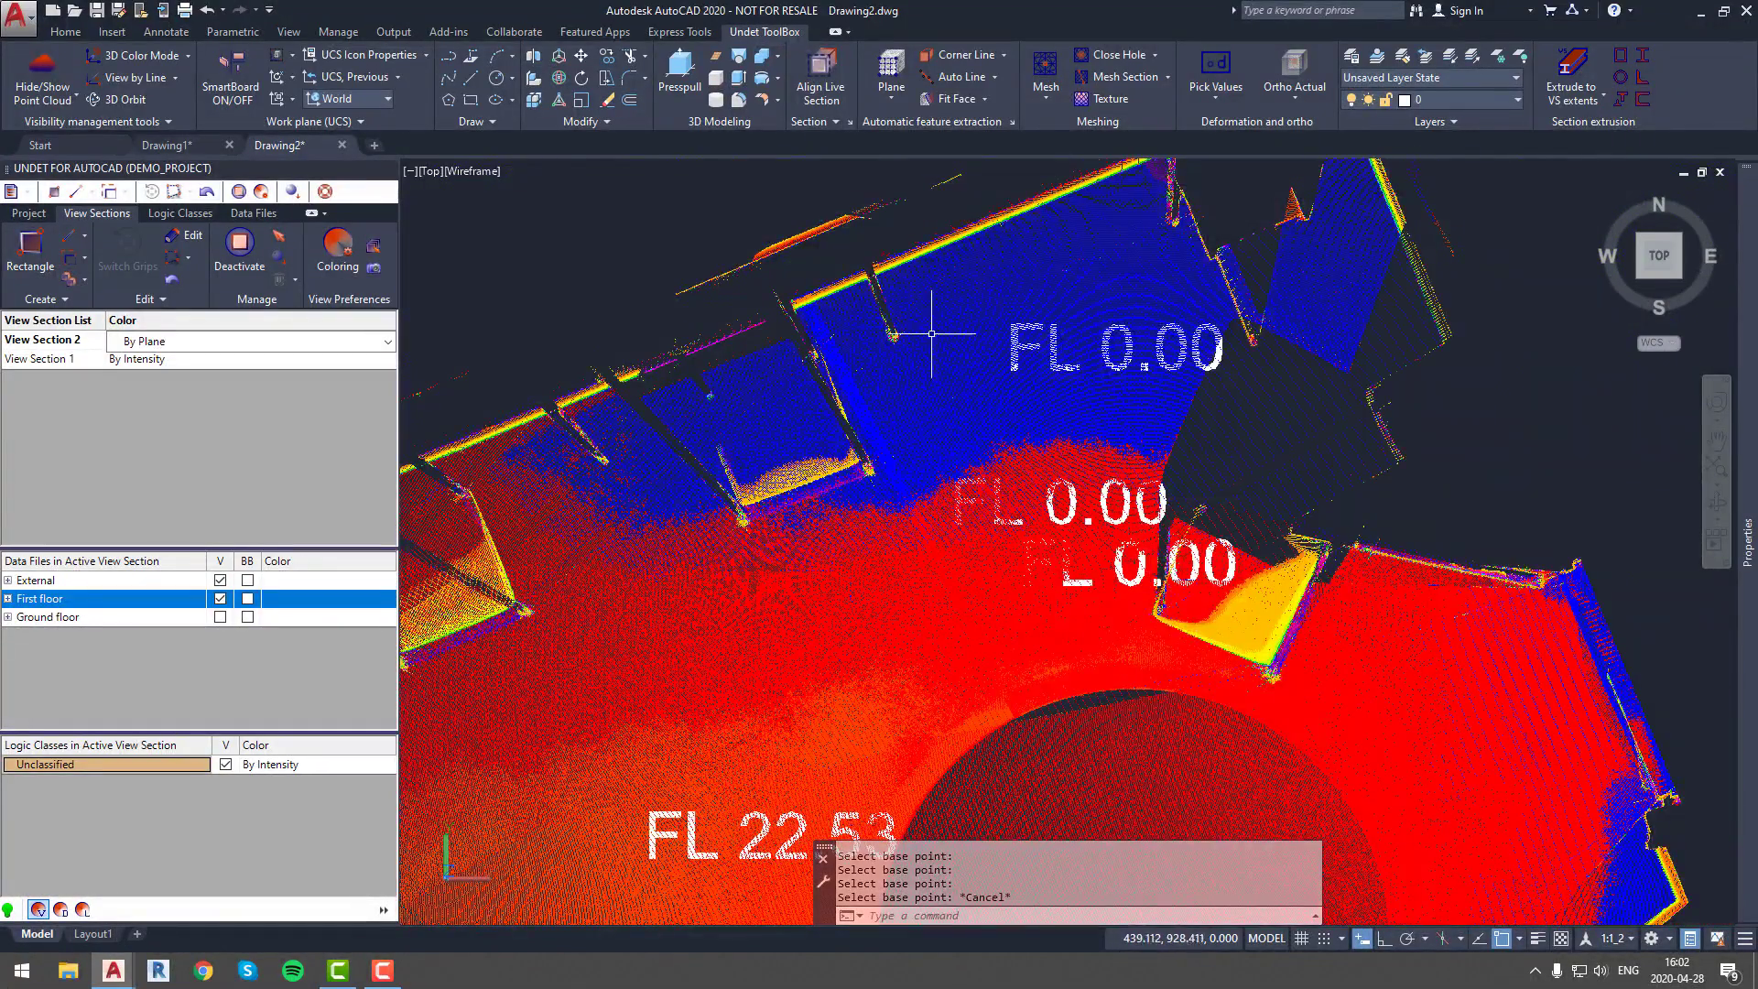
pyautogui.click(96, 10)
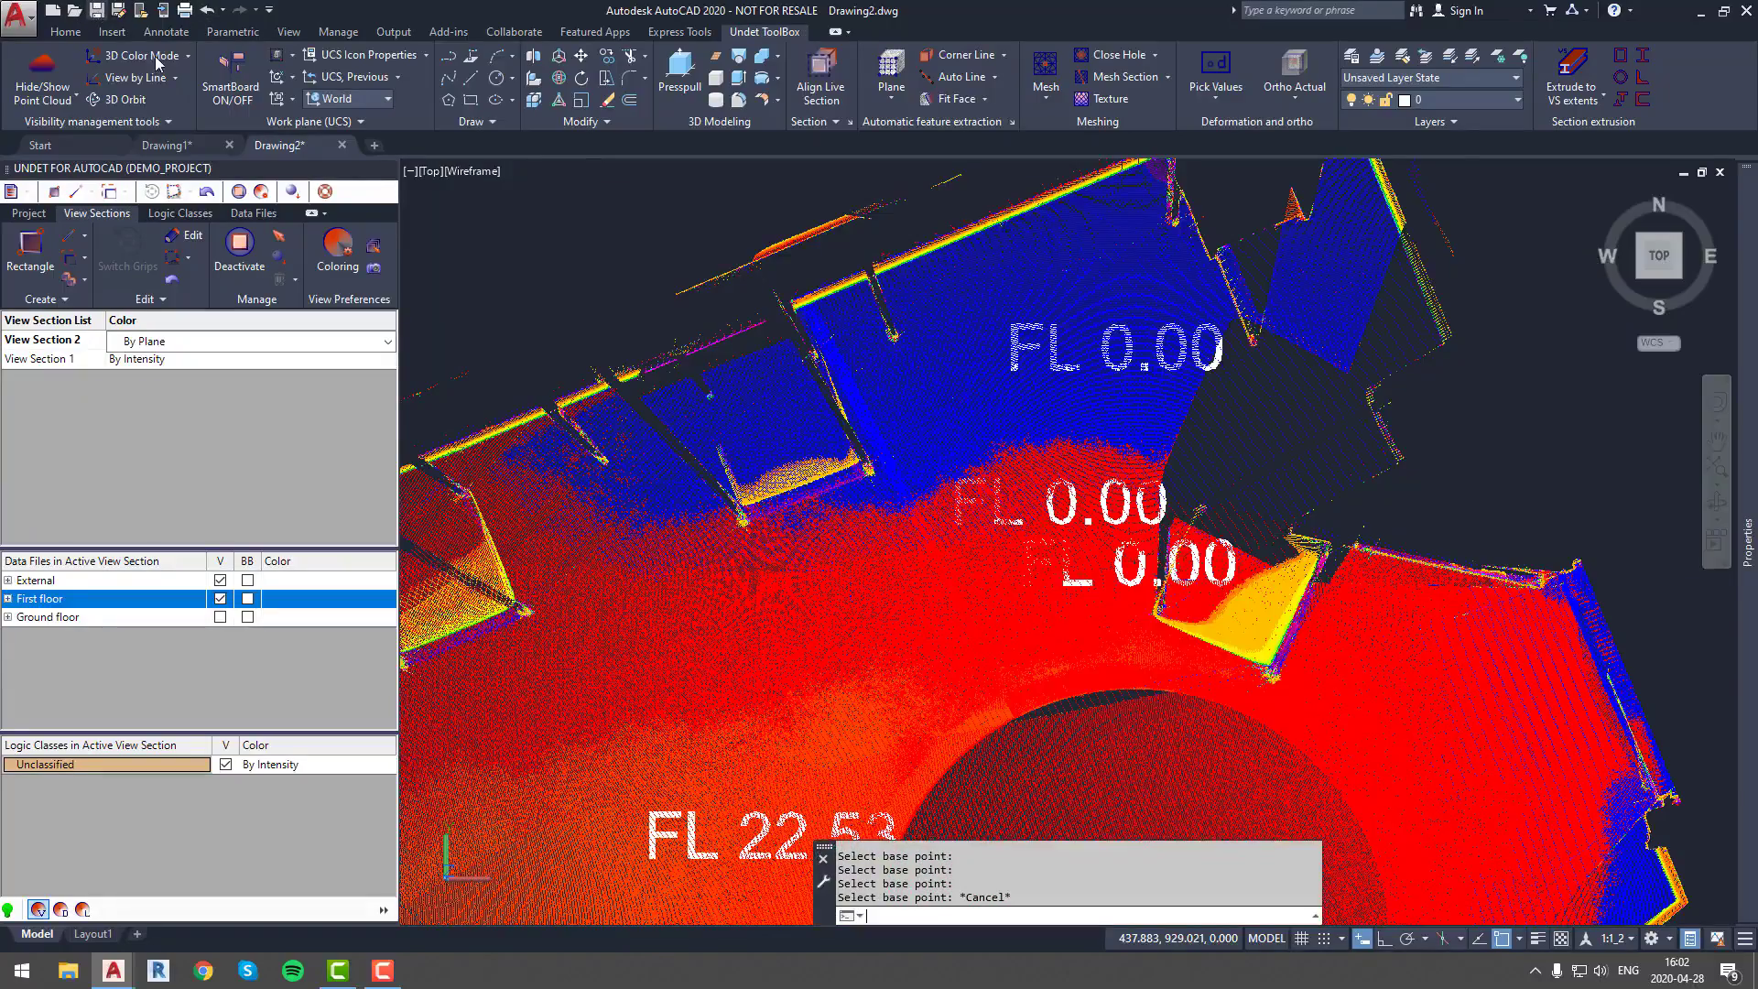
pyautogui.scroll(3, 1140, 554)
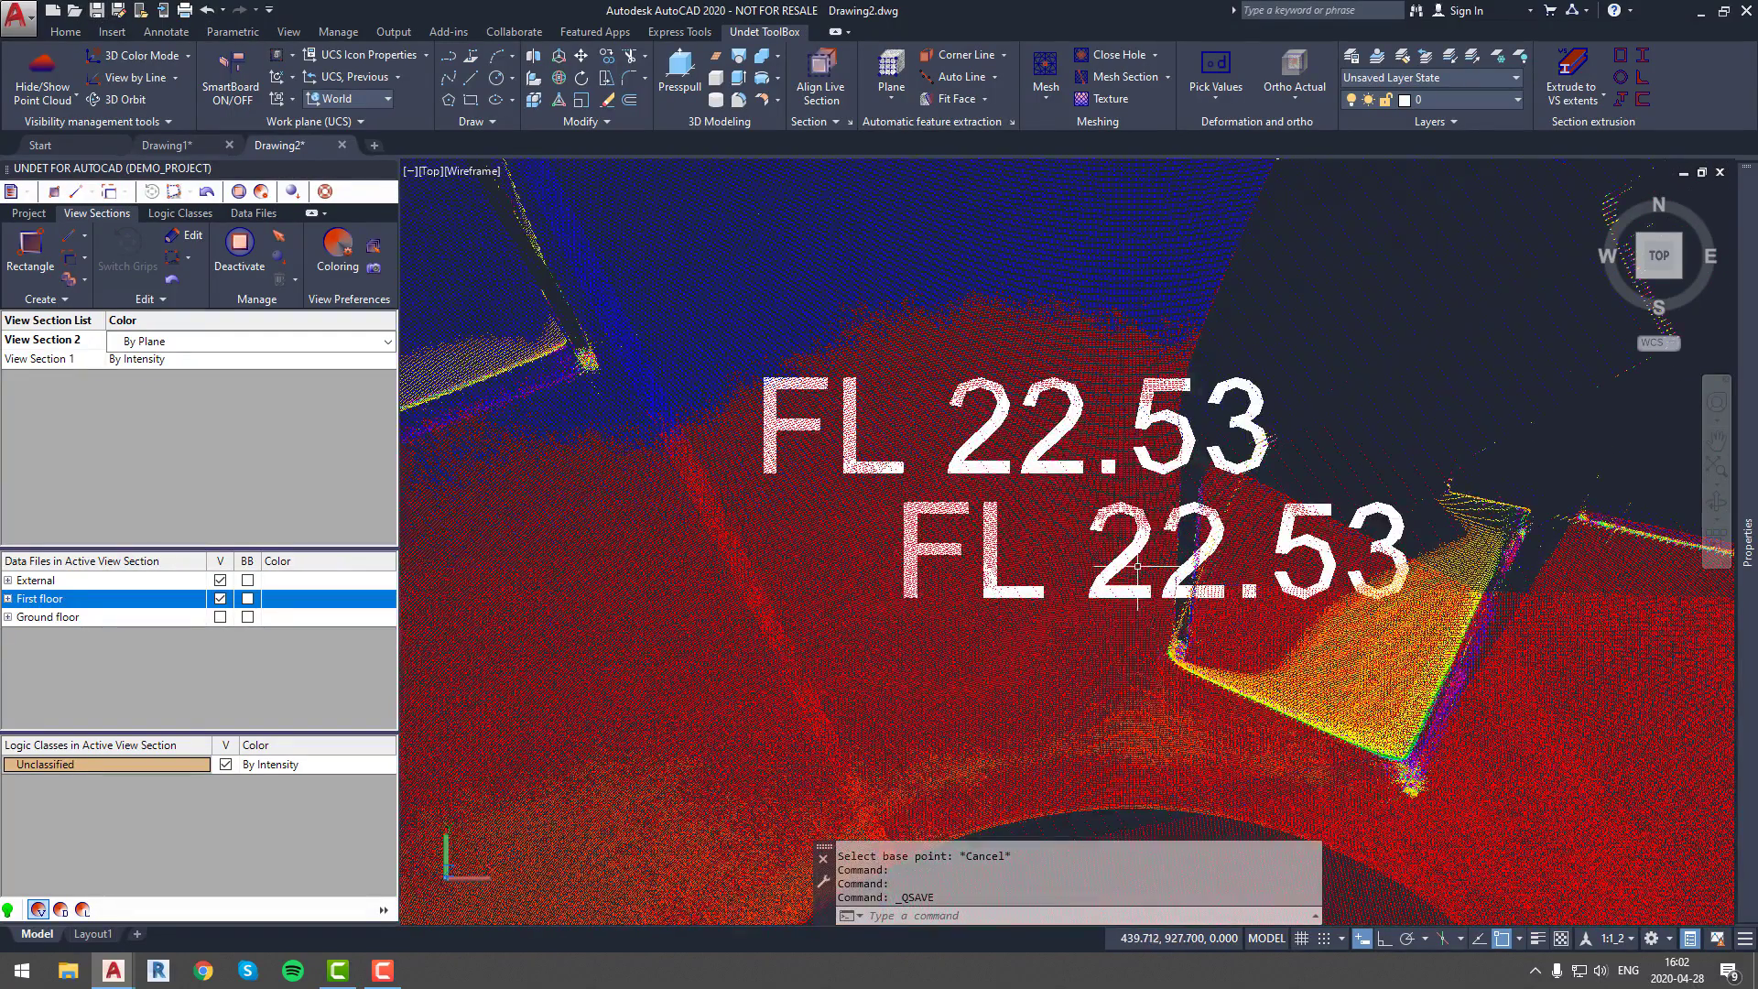
pyautogui.scroll(-2, 1098, 536)
pyautogui.scroll(-3, 1089, 334)
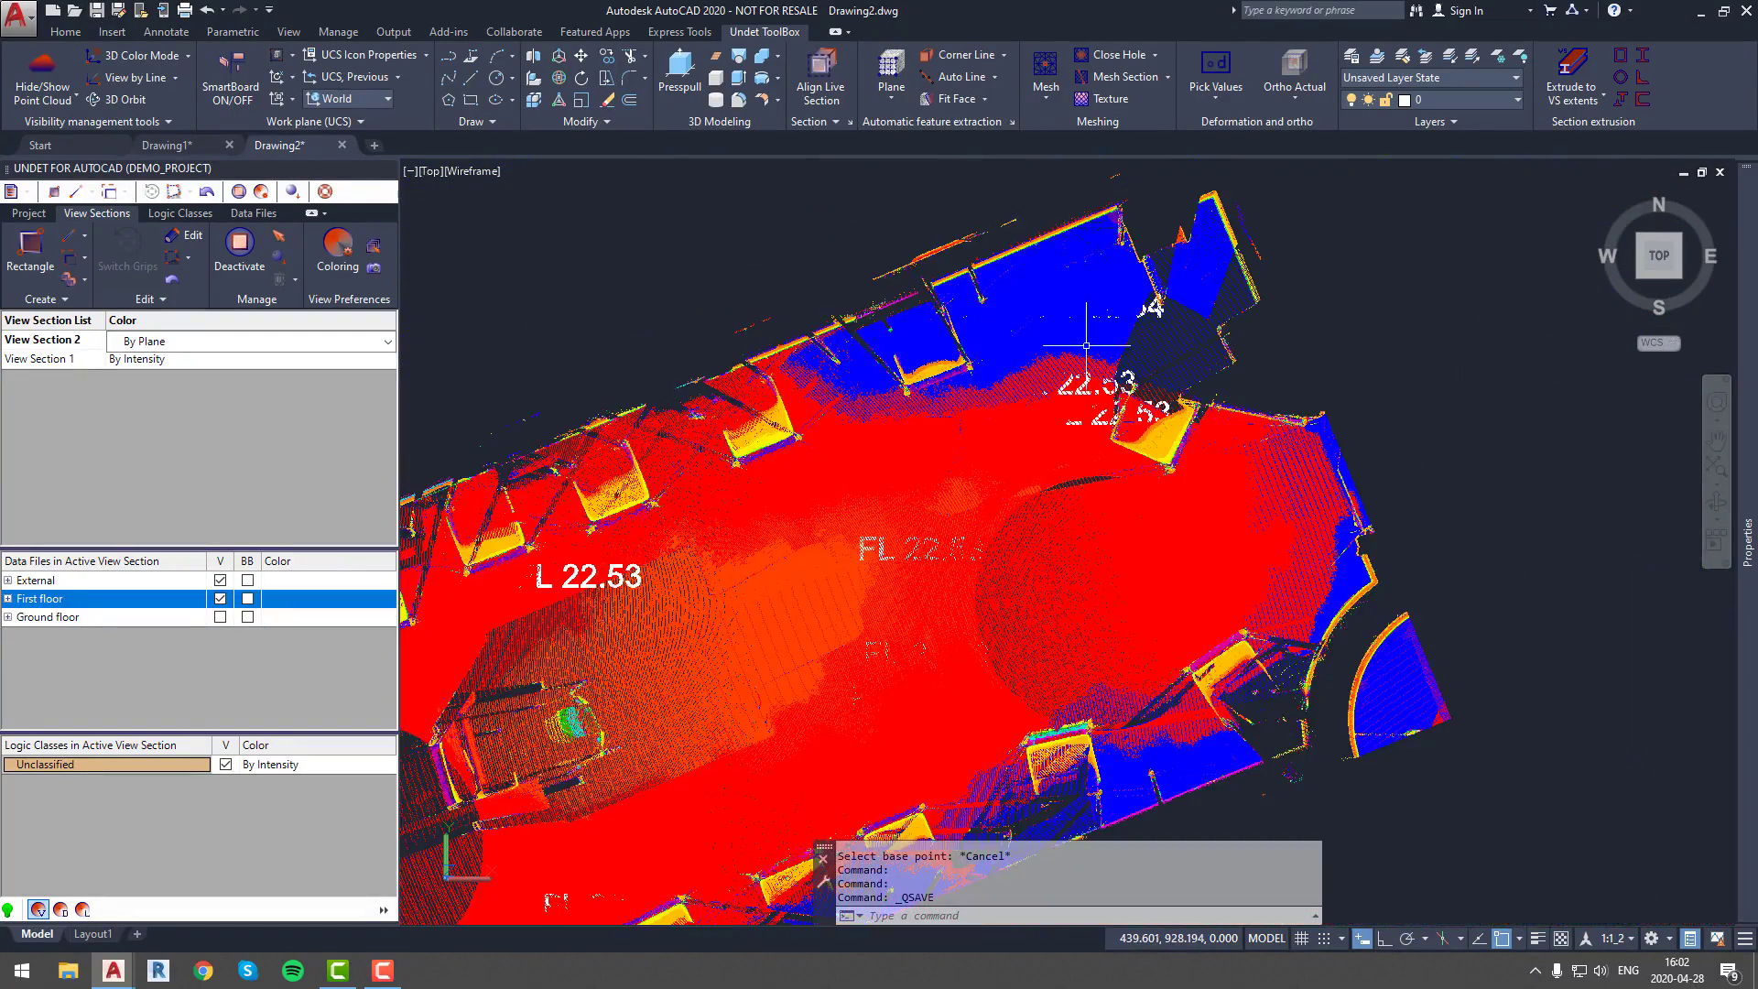